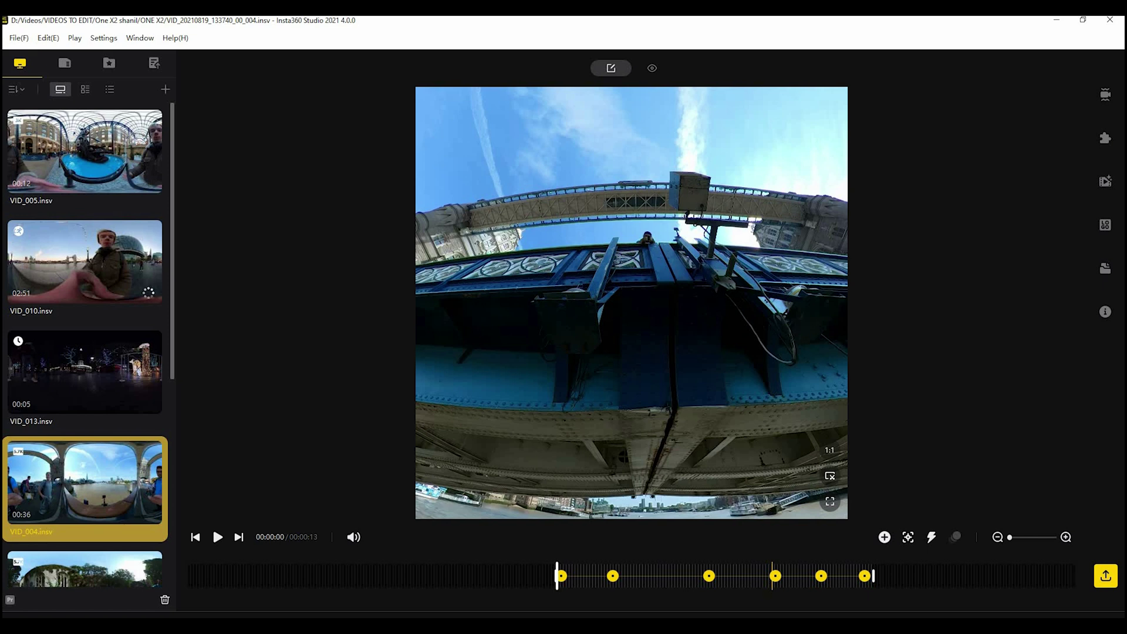
# Step: Look through the stabilization, stitching, media processing, logo, project management and file properties settings of the VID_004 clip
pyautogui.scroll(-3, 631, 303)
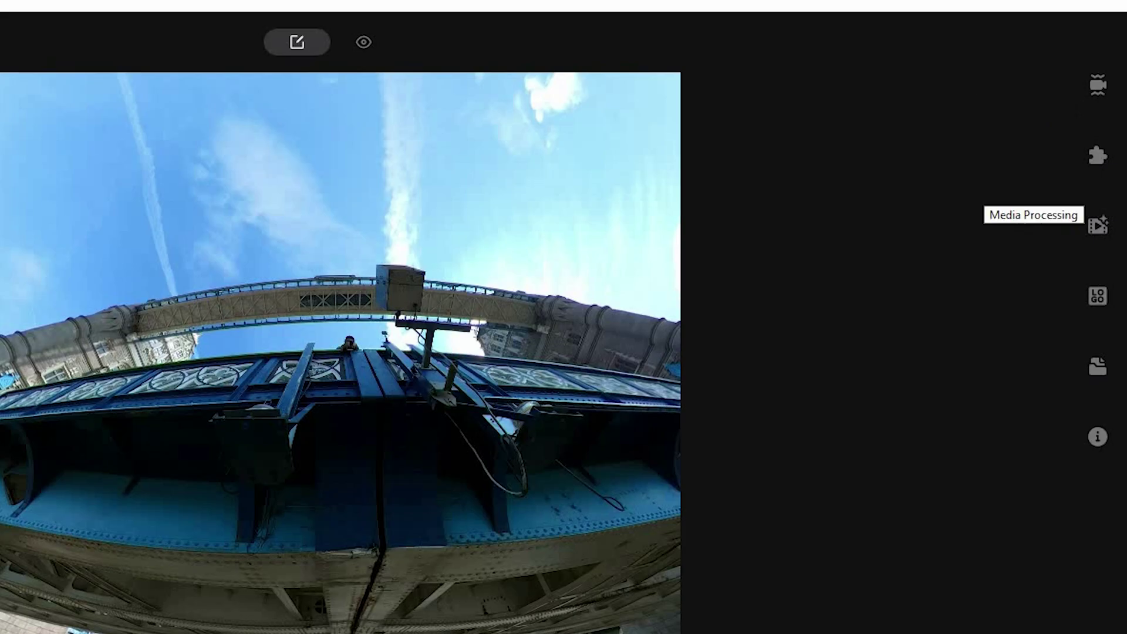
pyautogui.click(1098, 85)
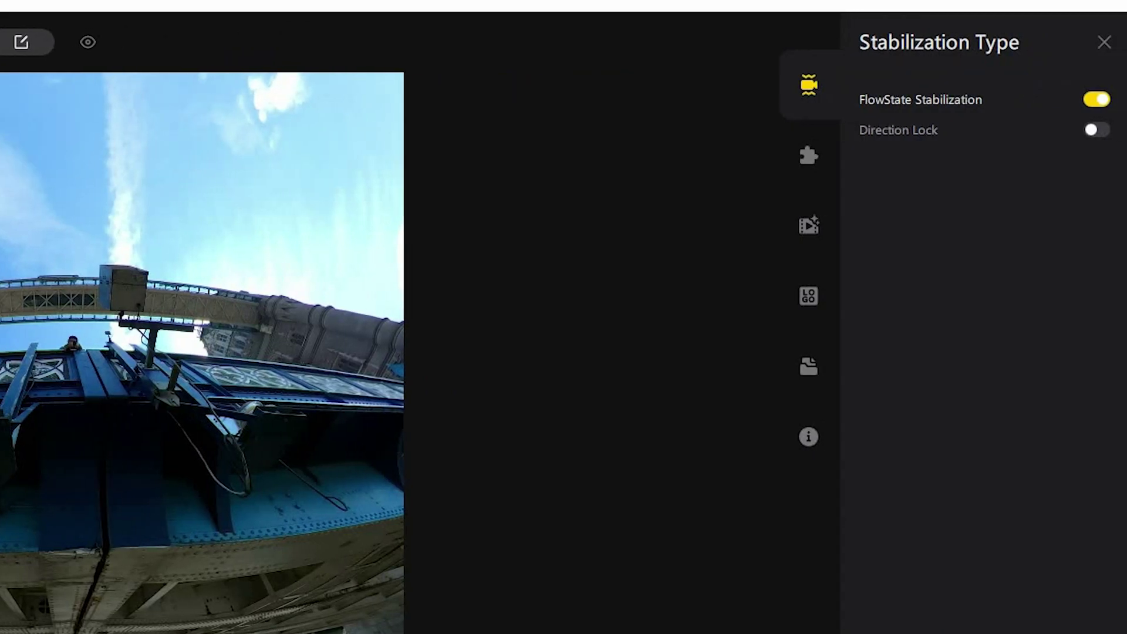
pyautogui.click(808, 155)
pyautogui.click(808, 226)
pyautogui.click(808, 296)
pyautogui.click(809, 366)
pyautogui.click(809, 436)
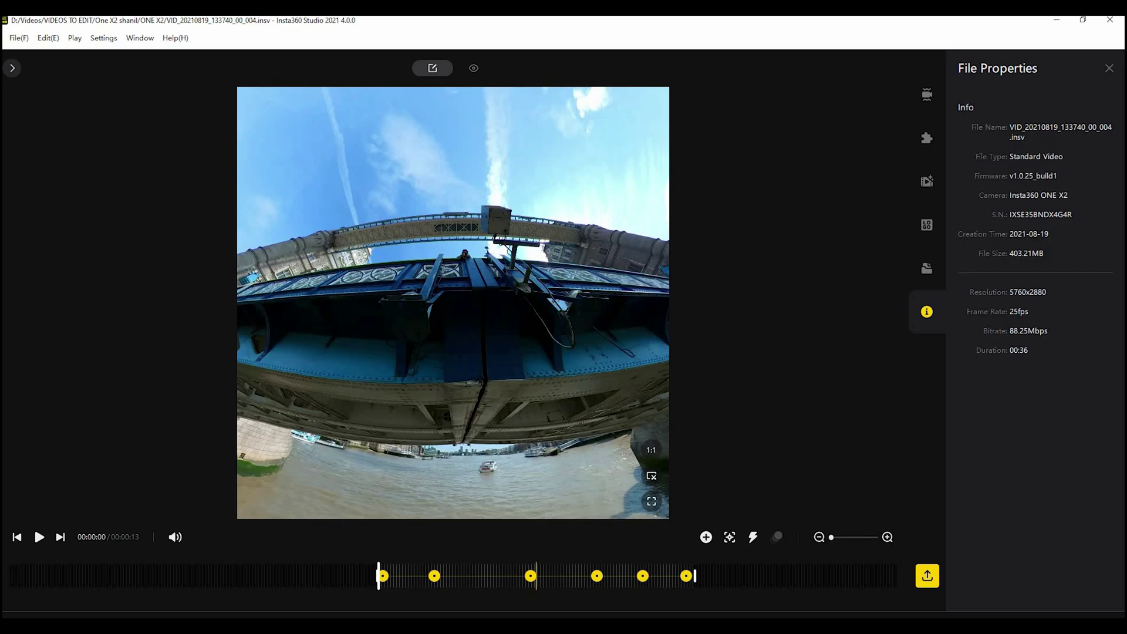
pyautogui.click(808, 437)
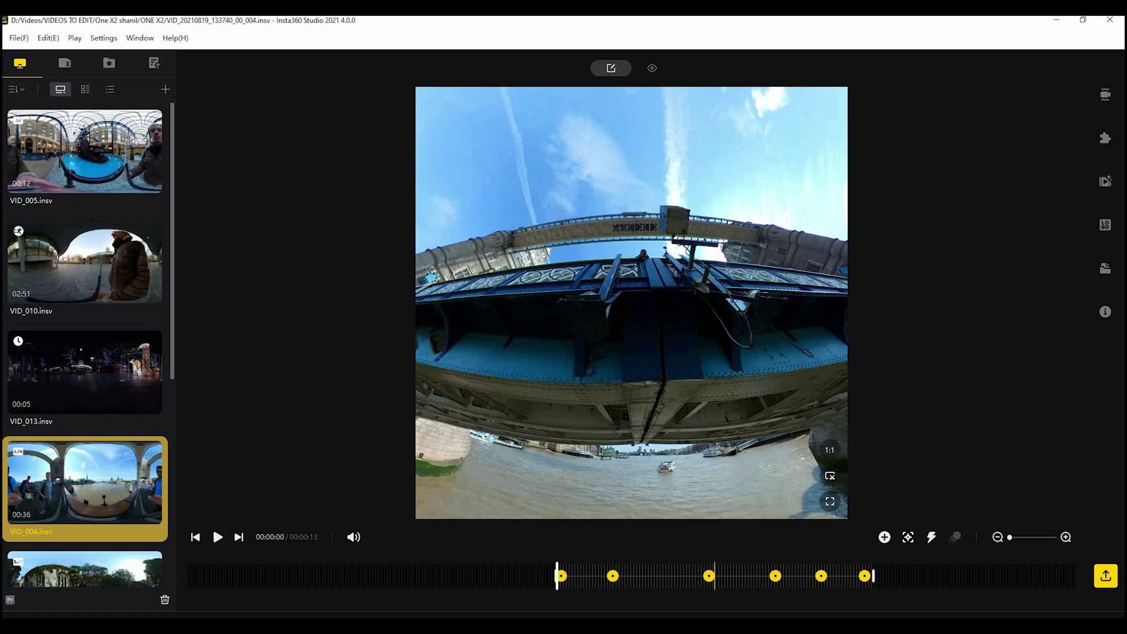
pyautogui.scroll(-5, 85, 323)
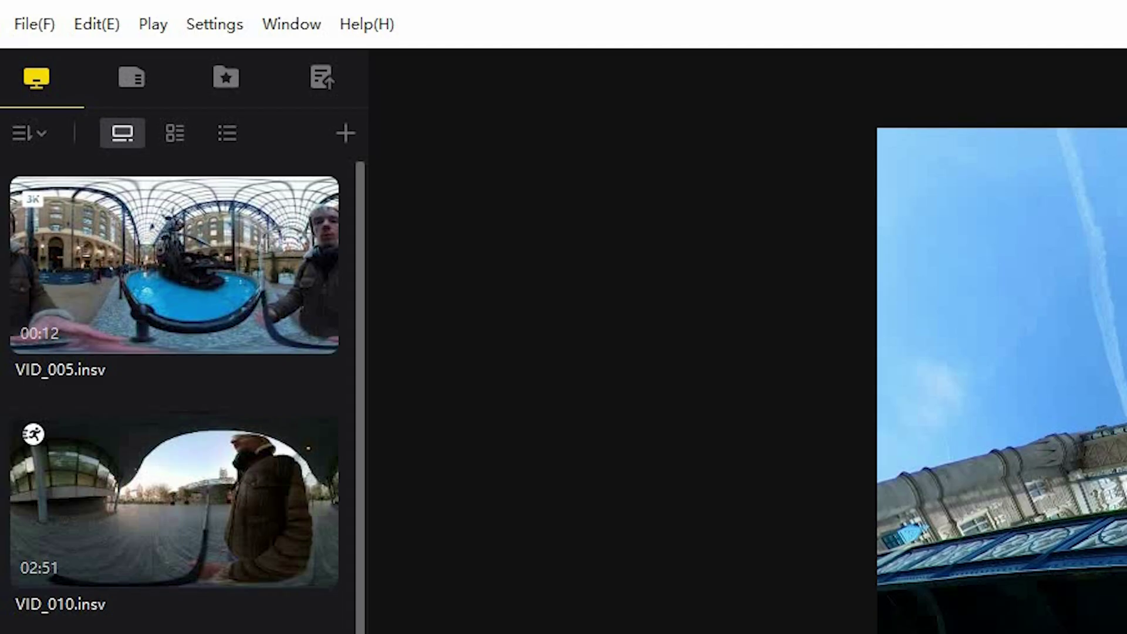
# Step: Review the available editing commands for keyframes, trimming, timeline zoom and snapshots without running any
pyautogui.hotkey('alt', 'e')
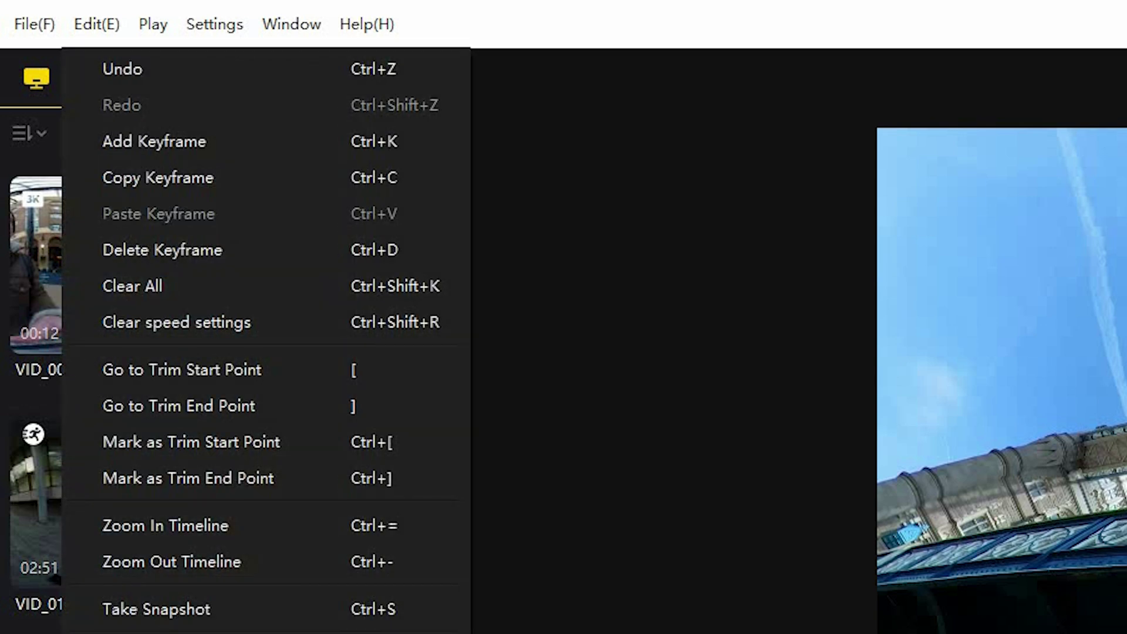
pyautogui.press('Right')
pyautogui.press('Left')
pyautogui.press('Down')
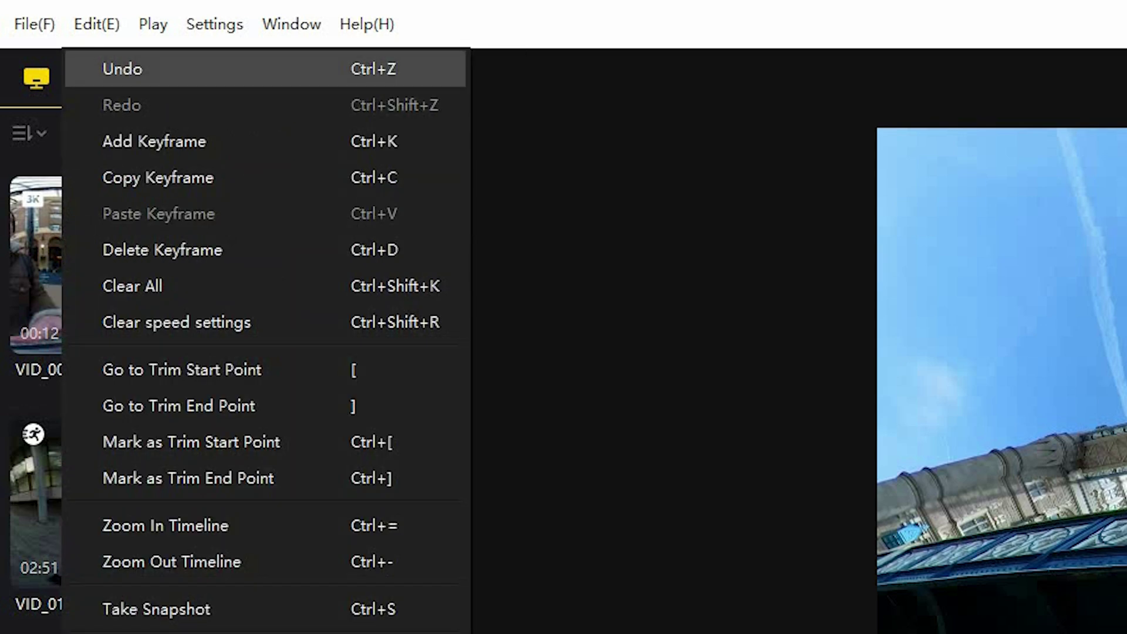
pyautogui.press('Up')
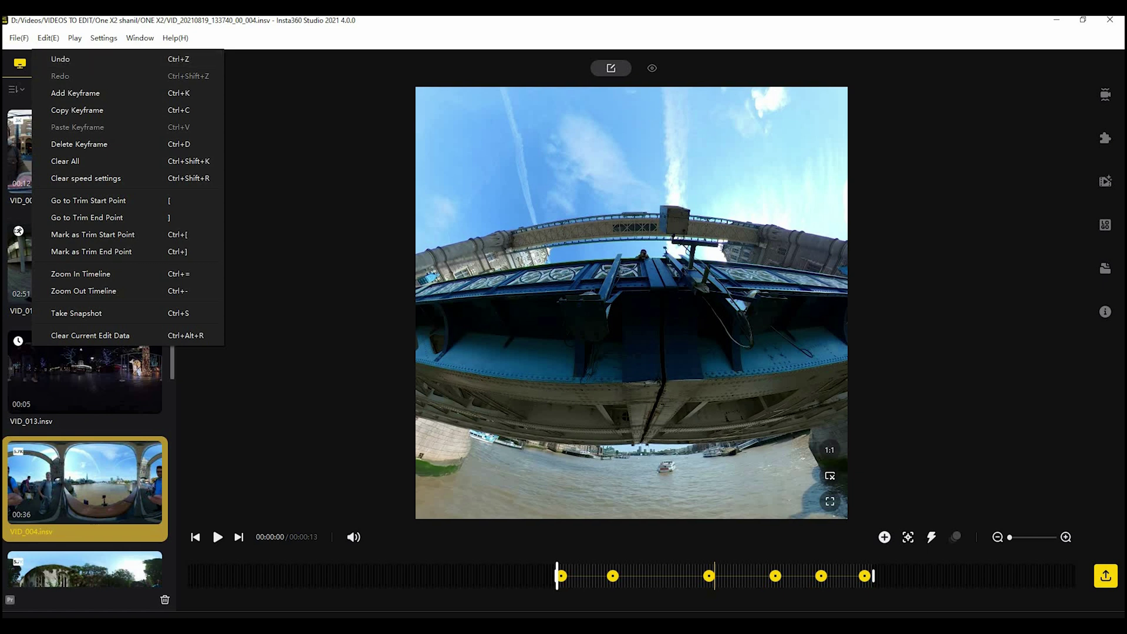
pyautogui.press('Escape')
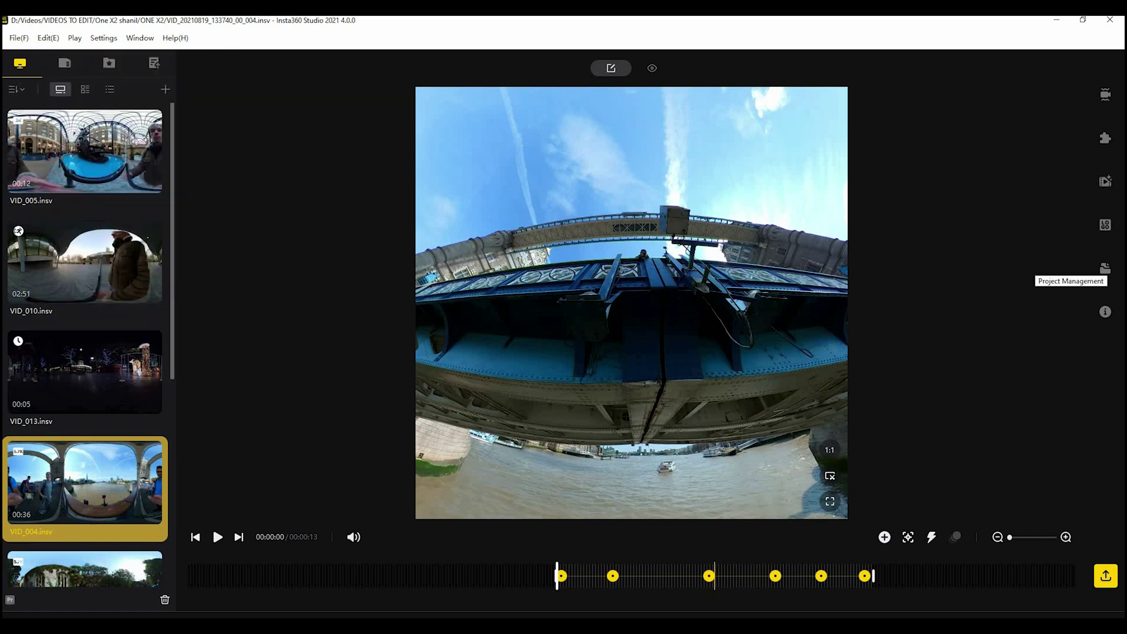
# Step: Open project management for the VID_004 clip and compare Project1 with Project2, ending on Project2
pyautogui.click(1105, 268)
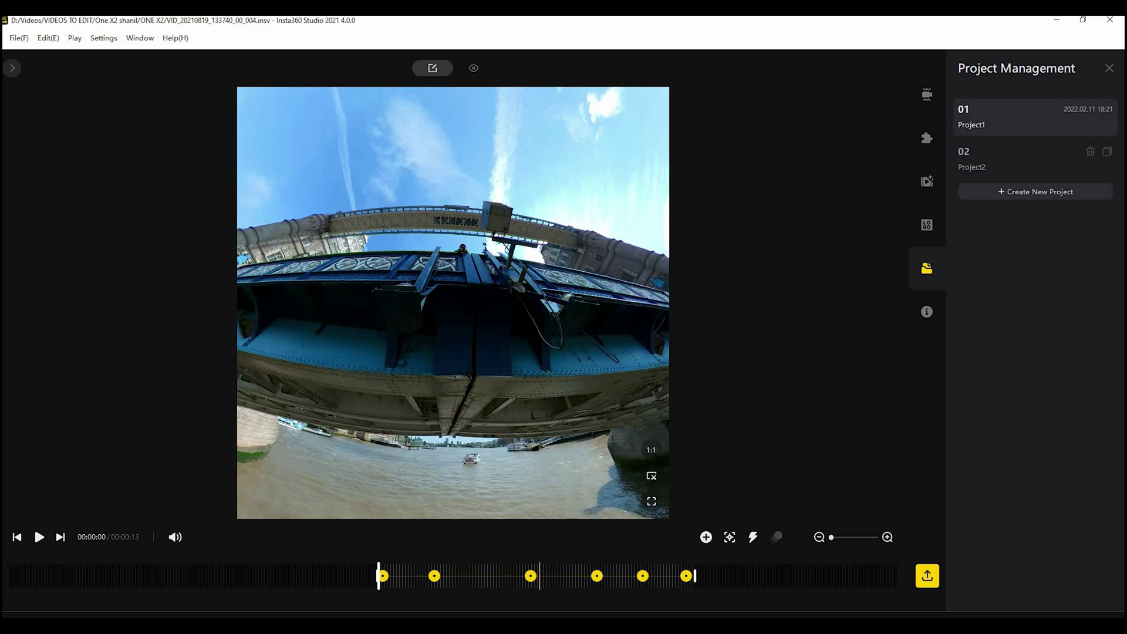
pyautogui.click(1035, 158)
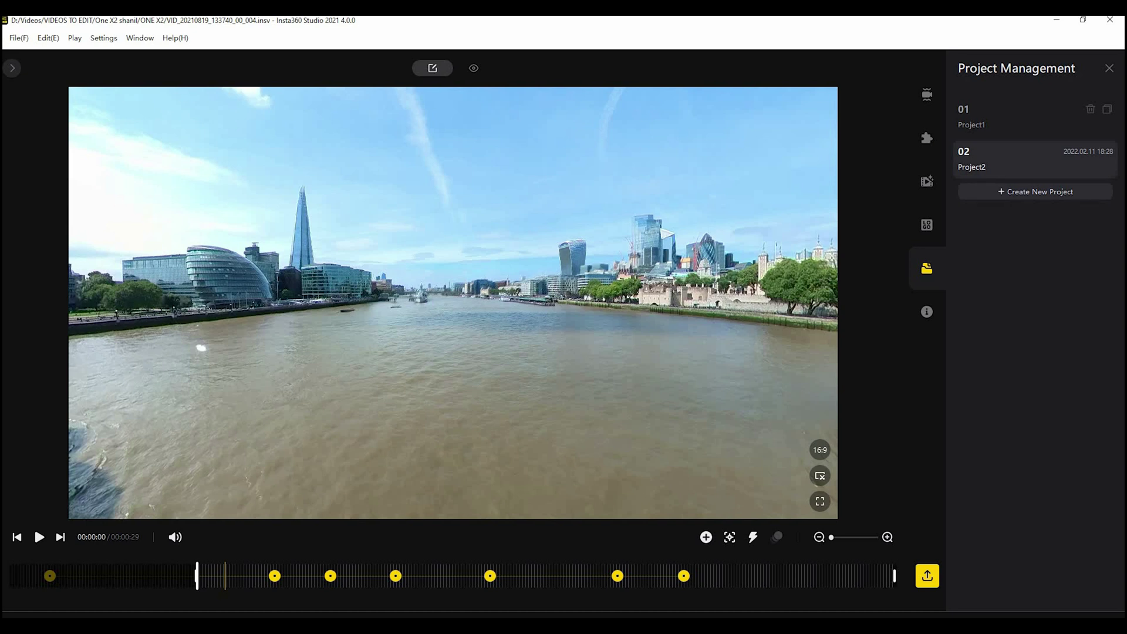
pyautogui.click(1035, 117)
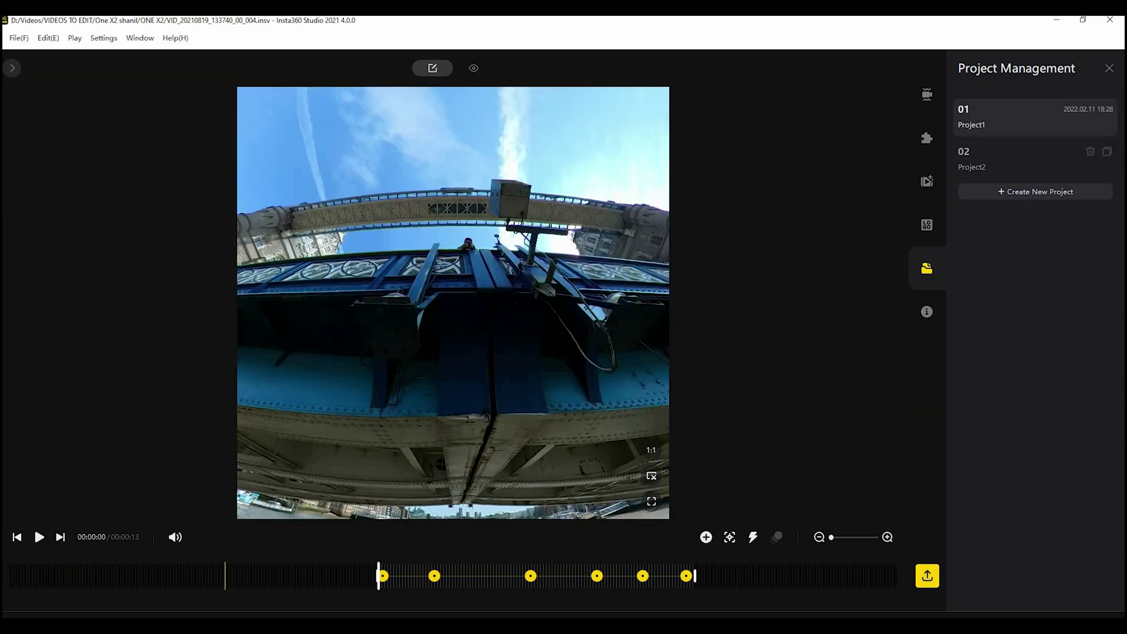
pyautogui.click(1035, 159)
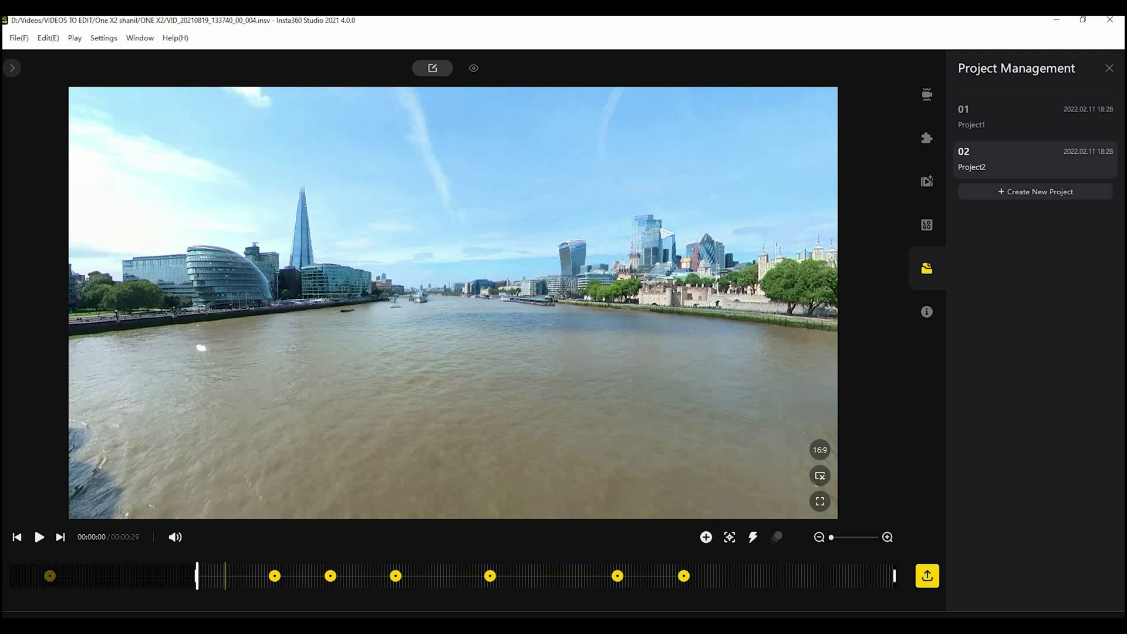
# Step: Add the reframed video VID_20210819_133740_00_004.mp4 to the export queue and select its queue entry
pyautogui.hotkey('ctrl', 'e')
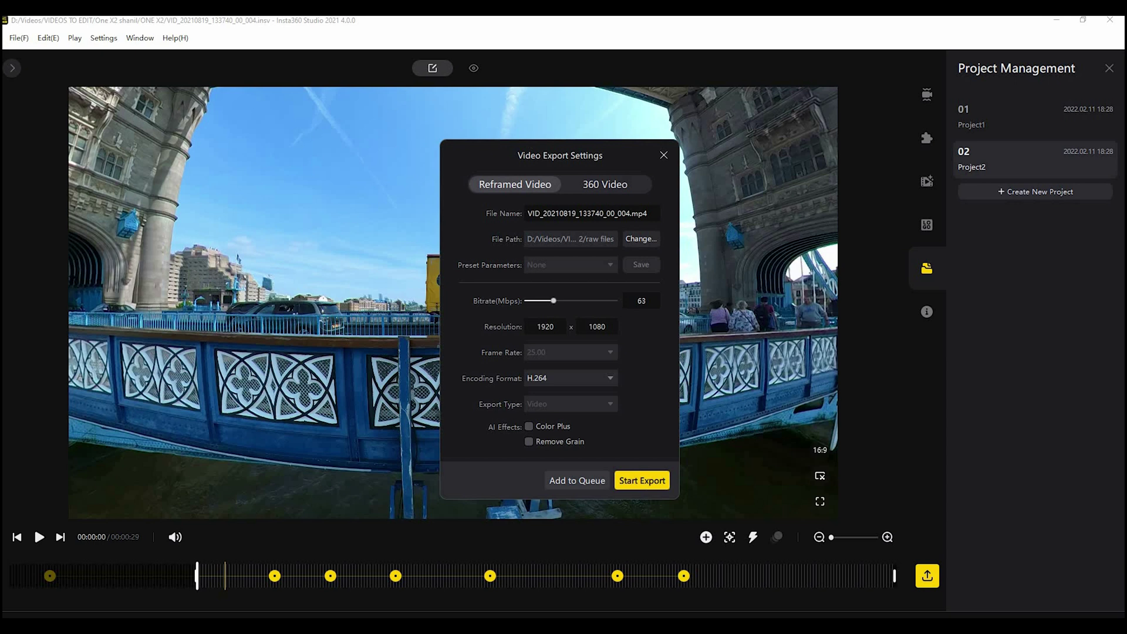
pyautogui.click(577, 481)
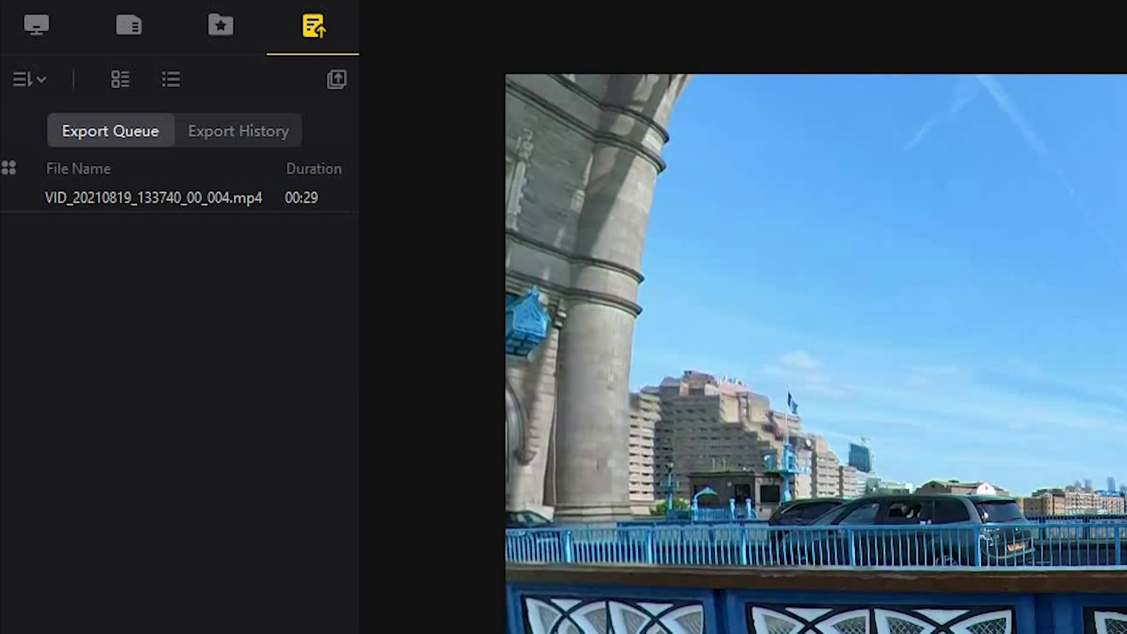
pyautogui.click(153, 197)
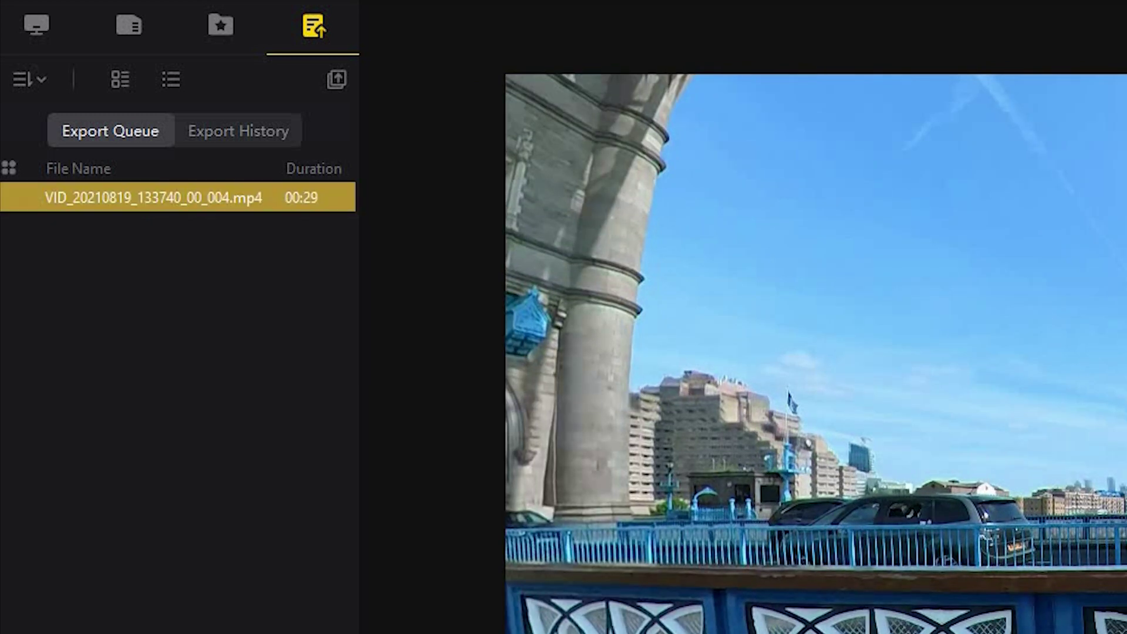
pyautogui.rightClick(241, 203)
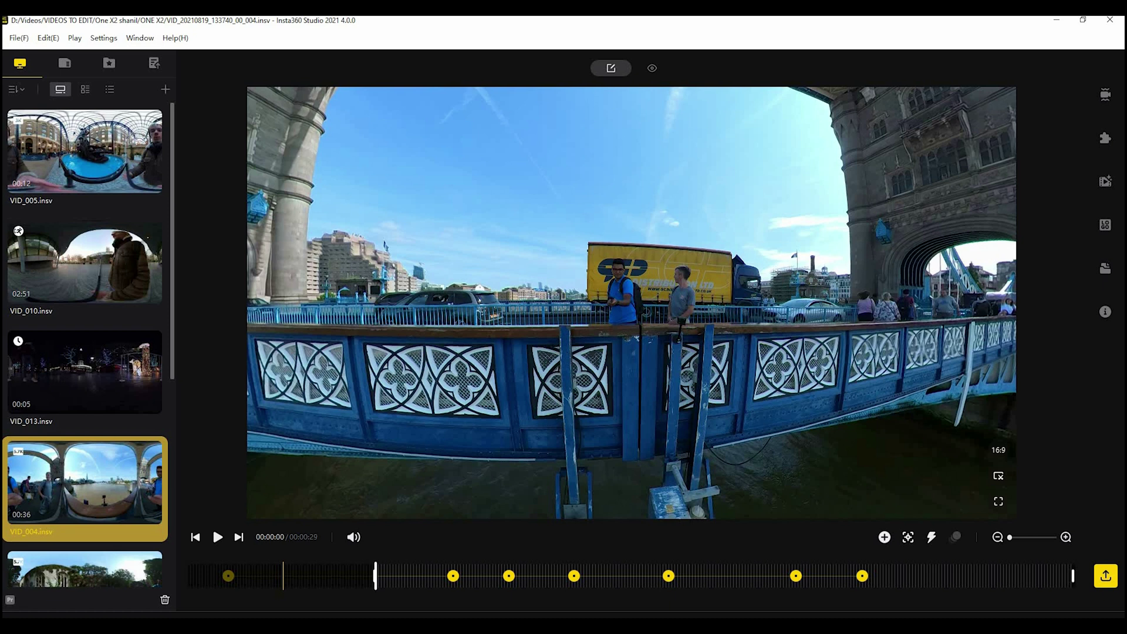
# Step: Look around the bridge footage and the clip list, and open the clip's stabilization settings
pyautogui.moveTo(998, 329); pyautogui.dragTo(447, 329)
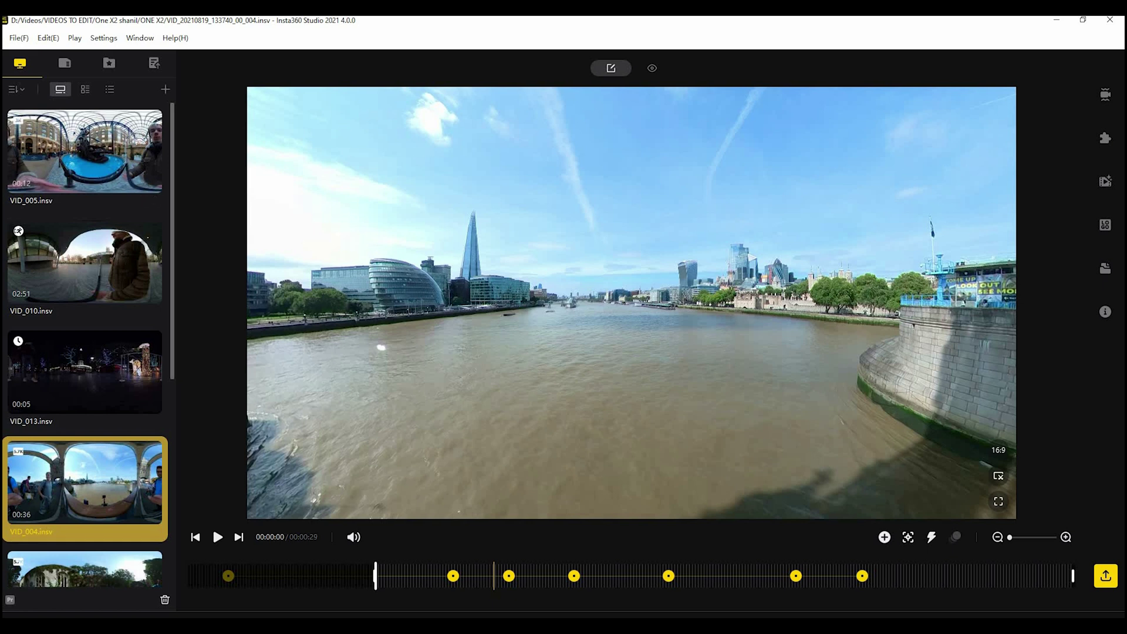
pyautogui.scroll(-3, 85, 376)
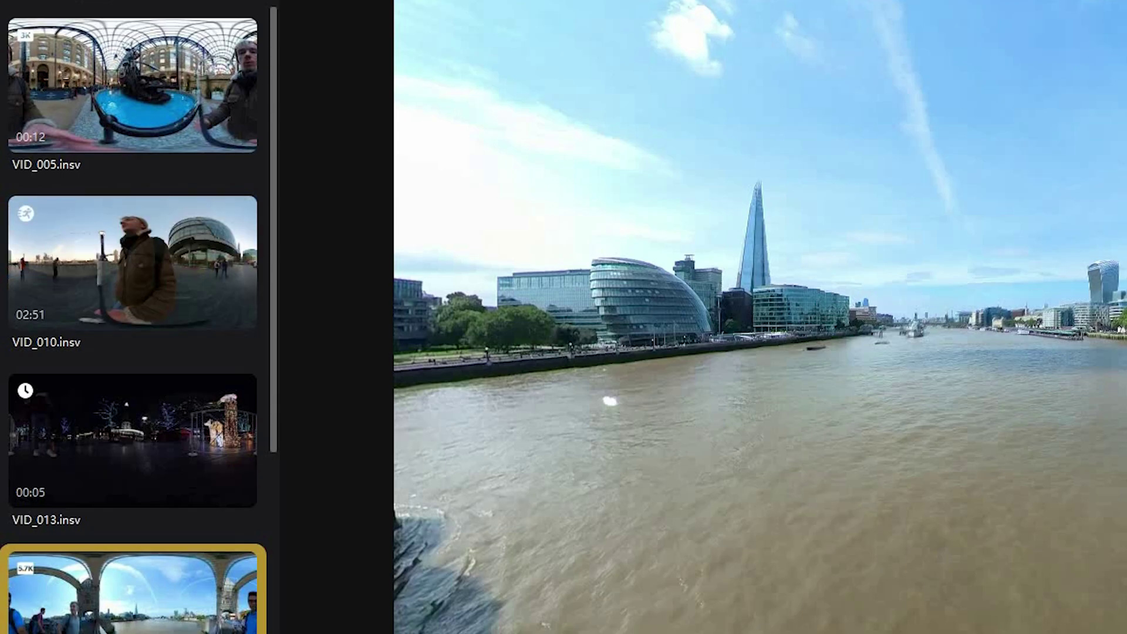
pyautogui.moveTo(132, 261)
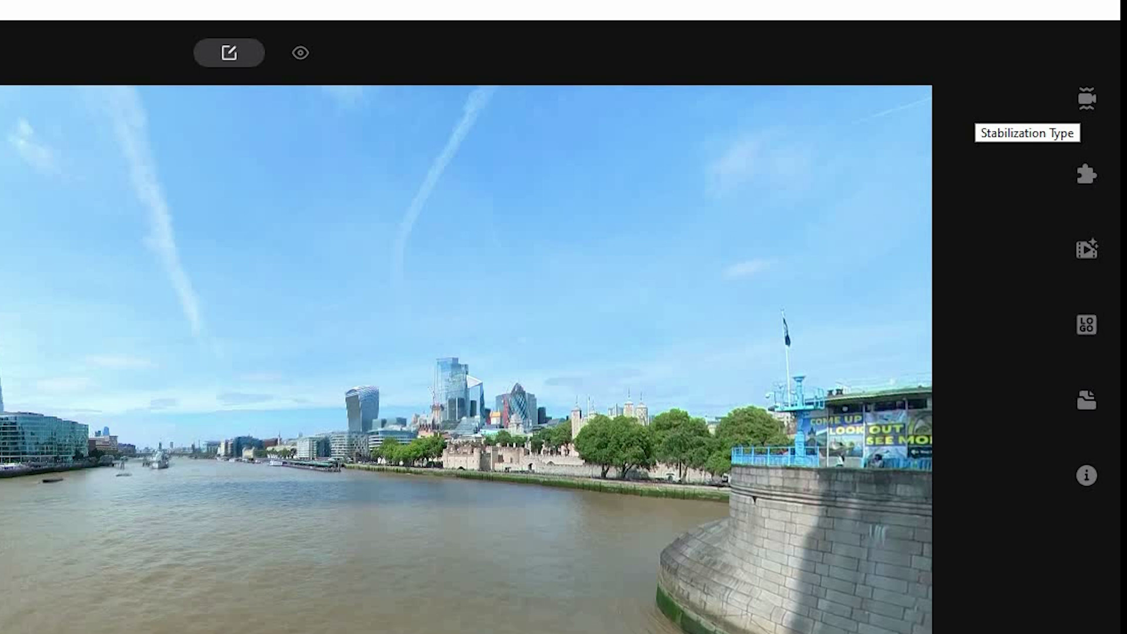
pyautogui.click(1086, 99)
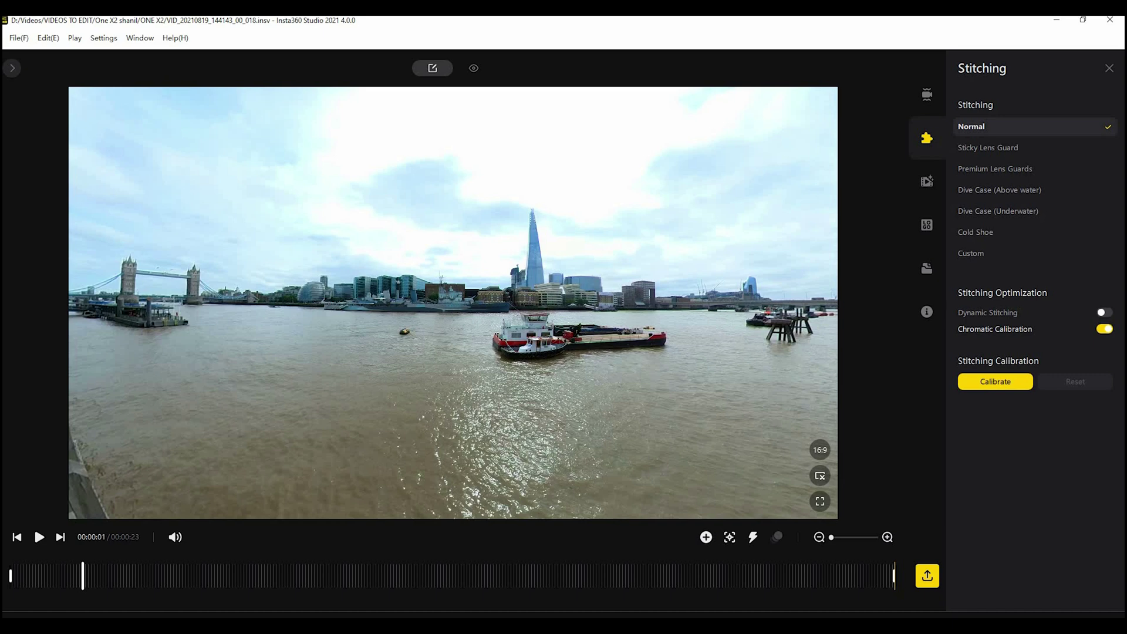
# Step: Enable Dynamic Stitching for the VID_018 clip and calibrate the stitching, checking the seam on the metal railing
pyautogui.moveTo(353, 305); pyautogui.dragTo(775, 164)
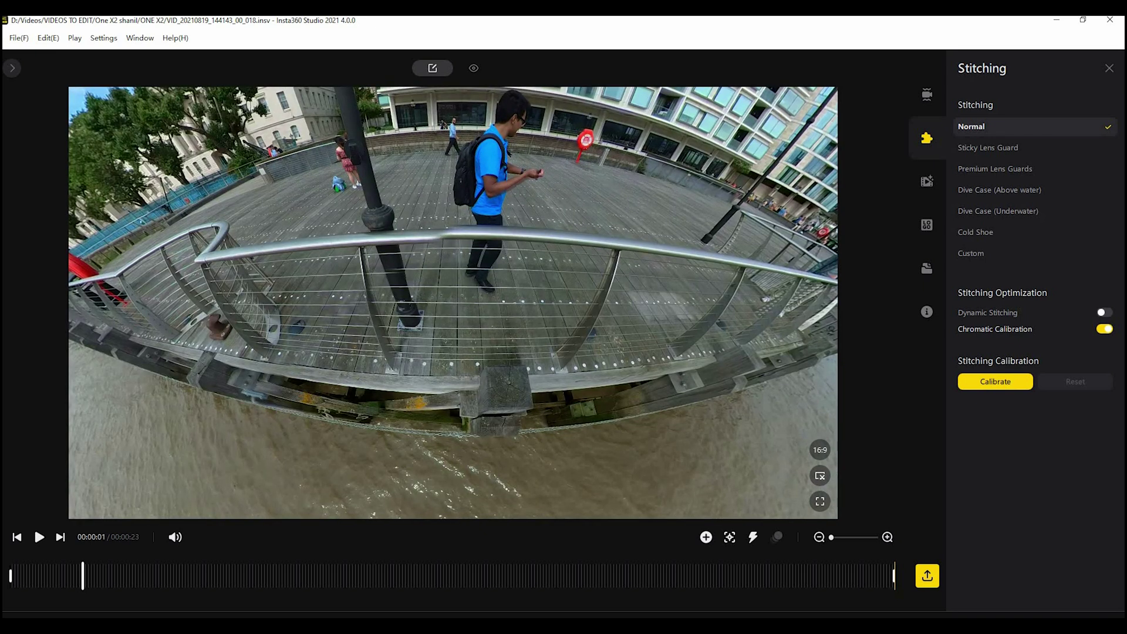
pyautogui.scroll(5, 453, 303)
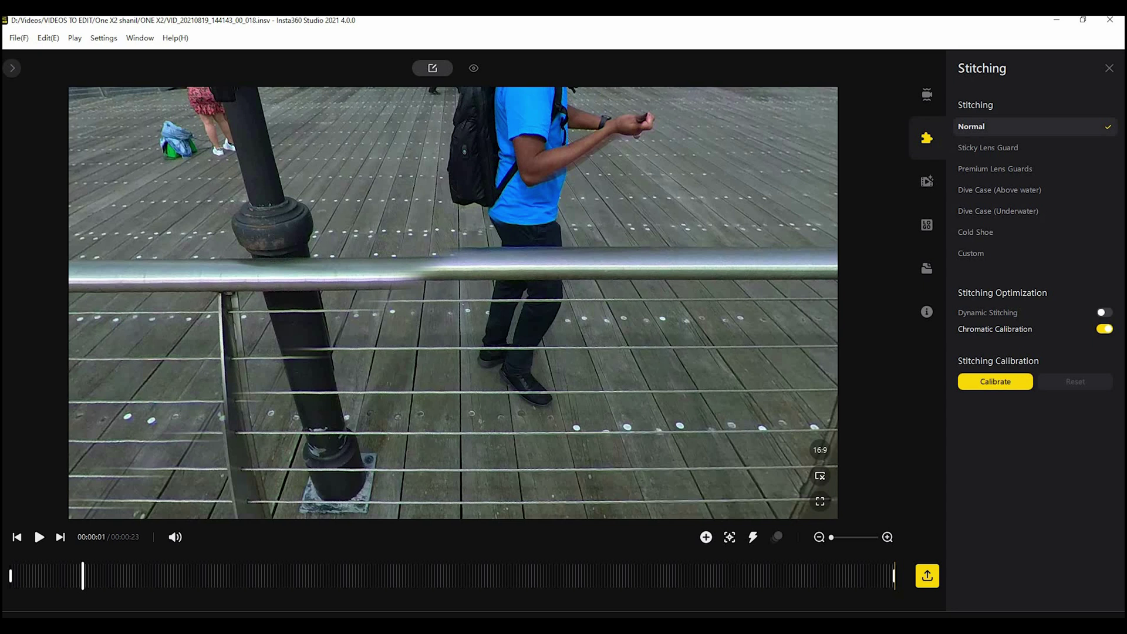
pyautogui.click(1104, 312)
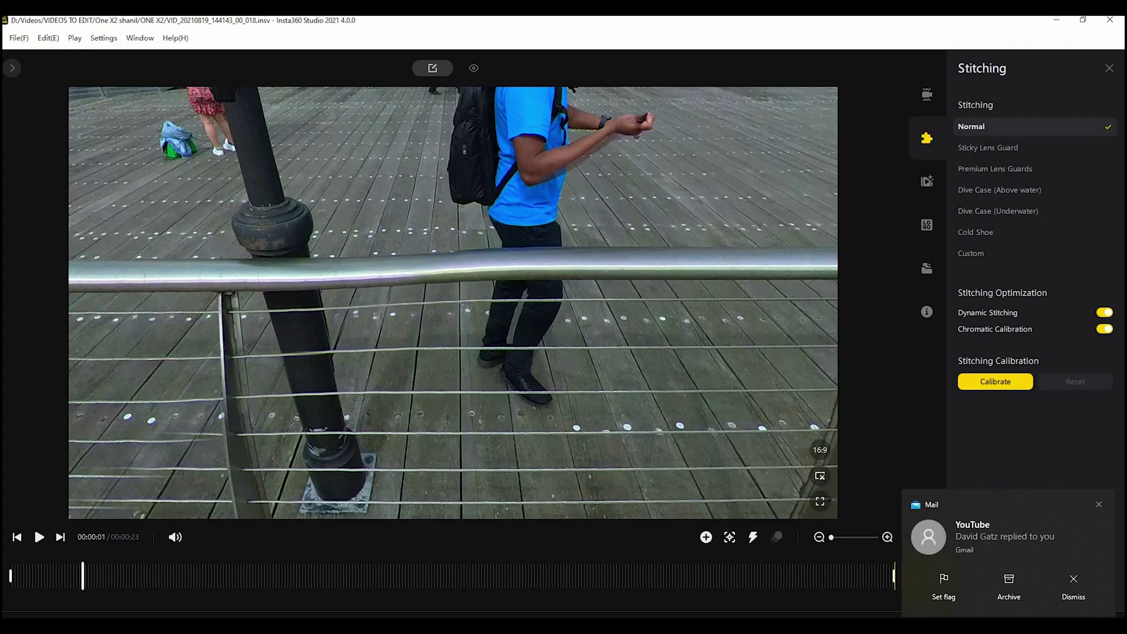
pyautogui.click(995, 381)
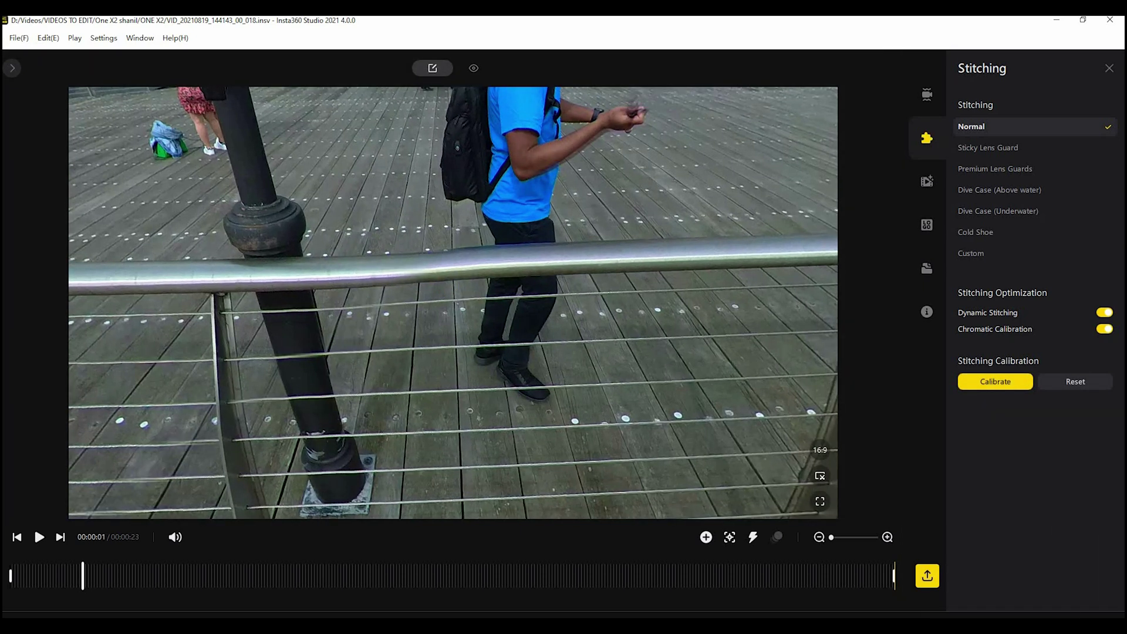
# Step: Inspect the stitched railing from several angles and open the clip's media processing options
pyautogui.moveTo(453, 302); pyautogui.dragTo(282, 386)
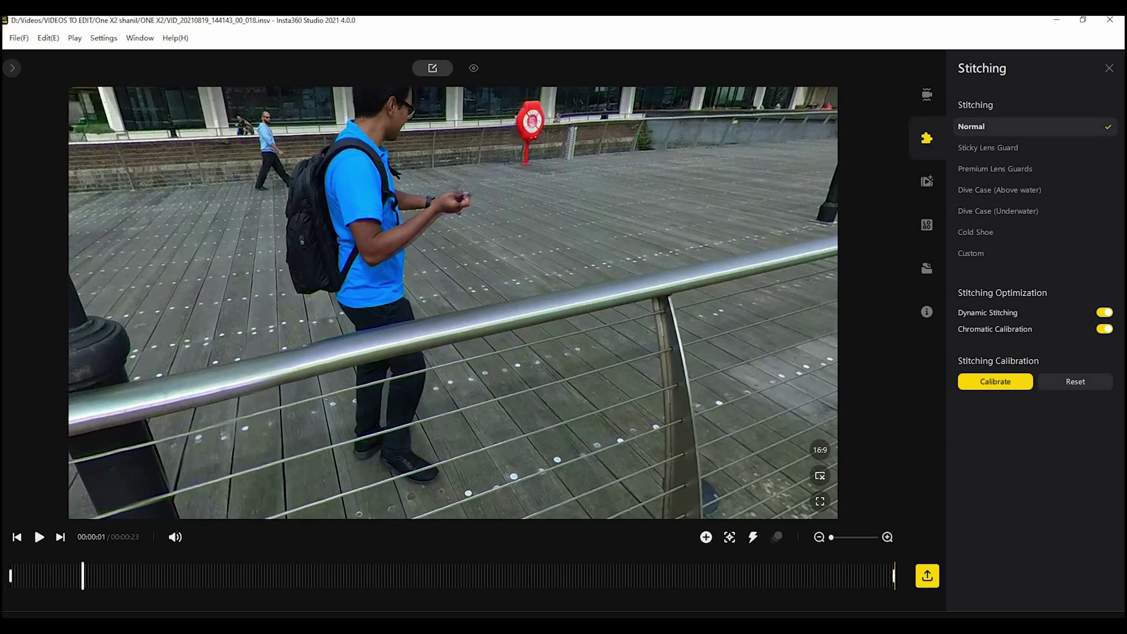
pyautogui.moveTo(531, 276); pyautogui.dragTo(222, 340)
pyautogui.scroll(-3, 453, 302)
pyautogui.moveTo(499, 302); pyautogui.dragTo(399, 307)
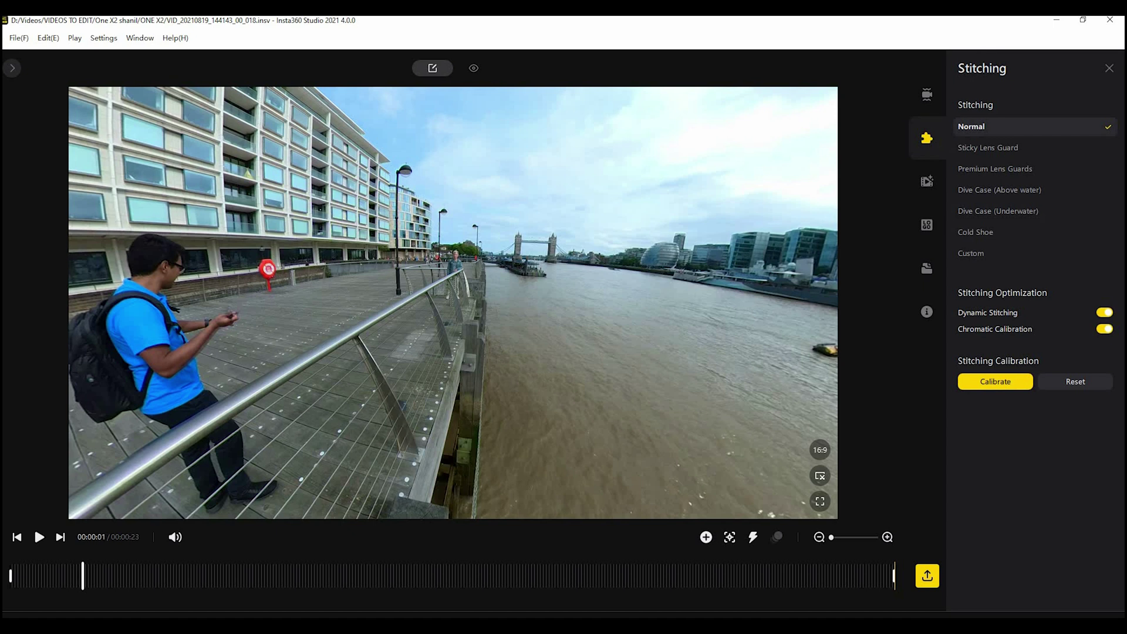
pyautogui.moveTo(268, 269); pyautogui.dragTo(578, 238)
pyautogui.click(927, 181)
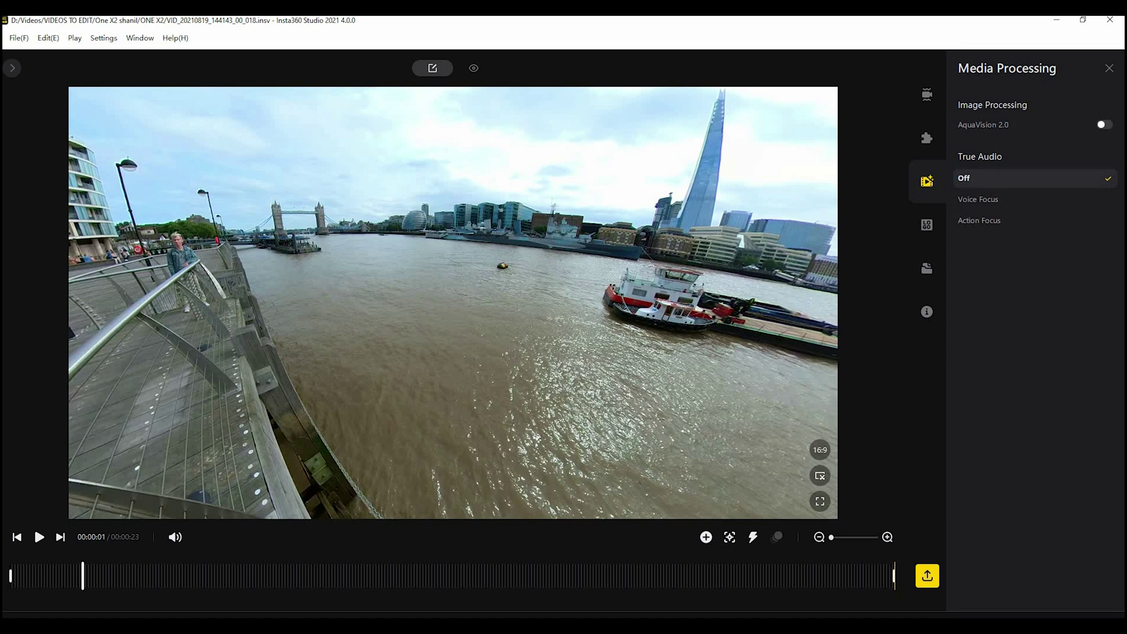
# Step: Apply the Style 1 logo to the VID_018 clip and switch the clip to Project1
pyautogui.click(927, 224)
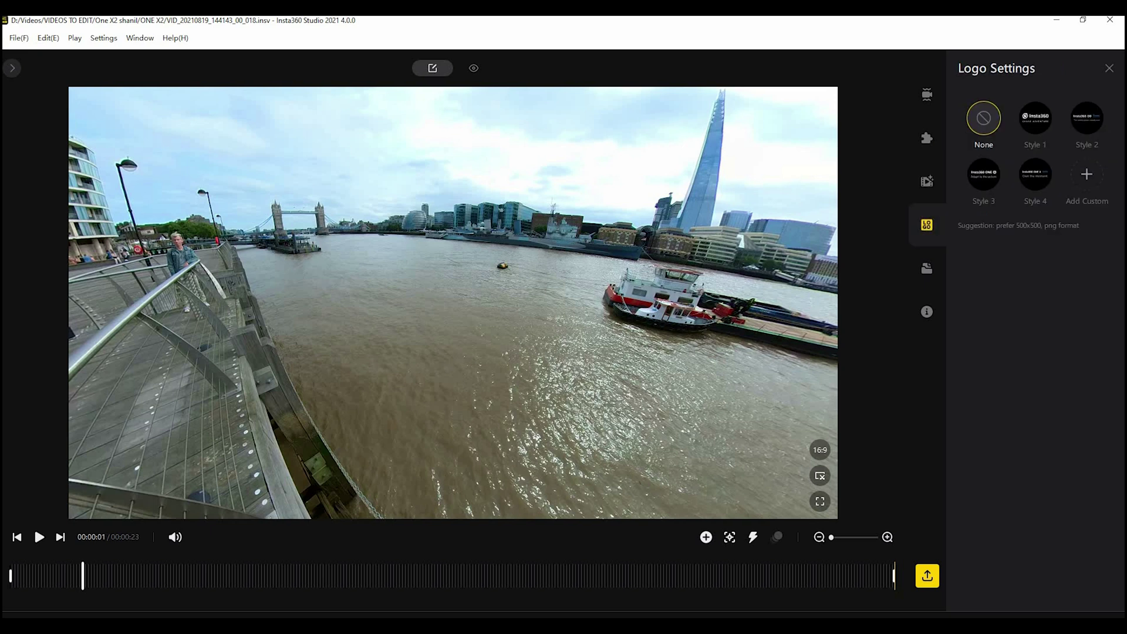
pyautogui.click(1035, 118)
pyautogui.moveTo(453, 352); pyautogui.dragTo(452, 211)
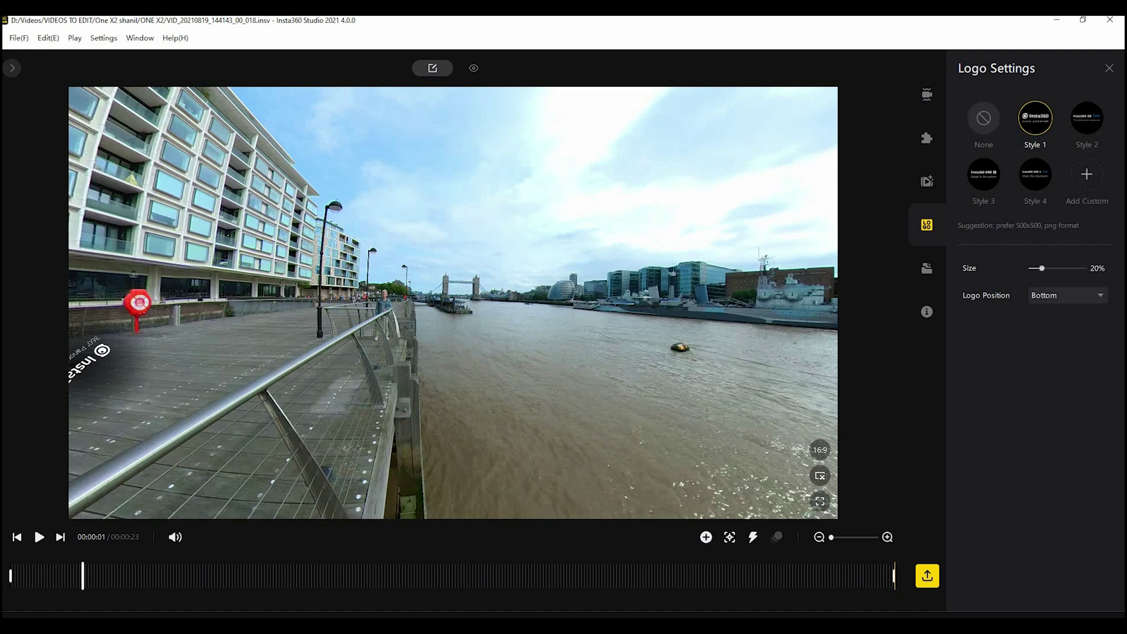
pyautogui.moveTo(273, 302); pyautogui.dragTo(607, 298)
pyautogui.scroll(5, 453, 302)
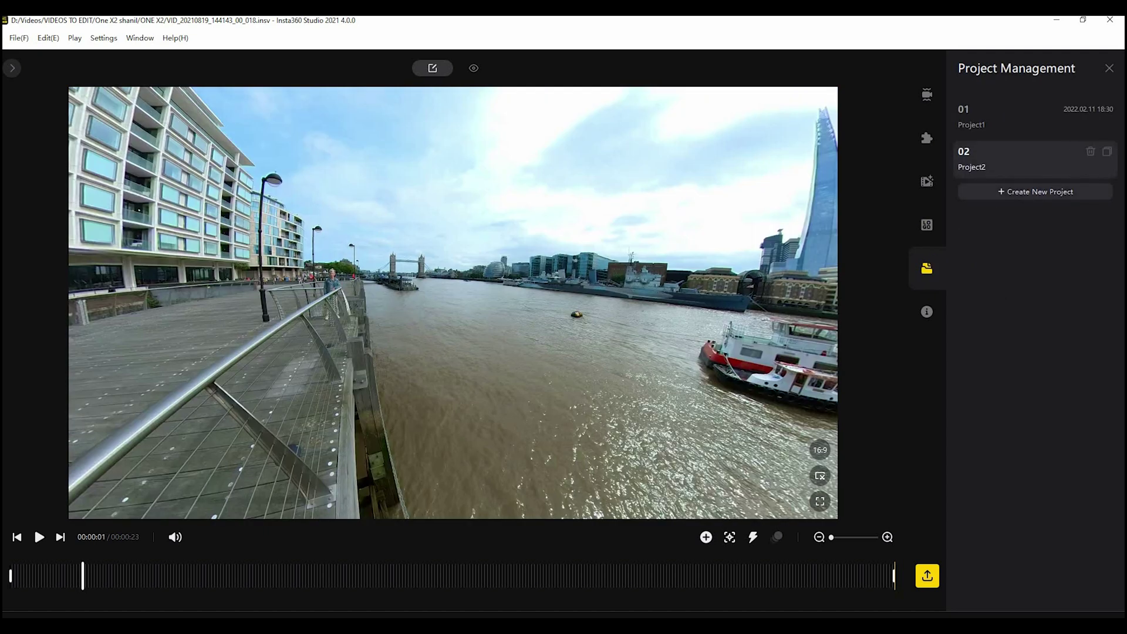
pyautogui.click(1021, 117)
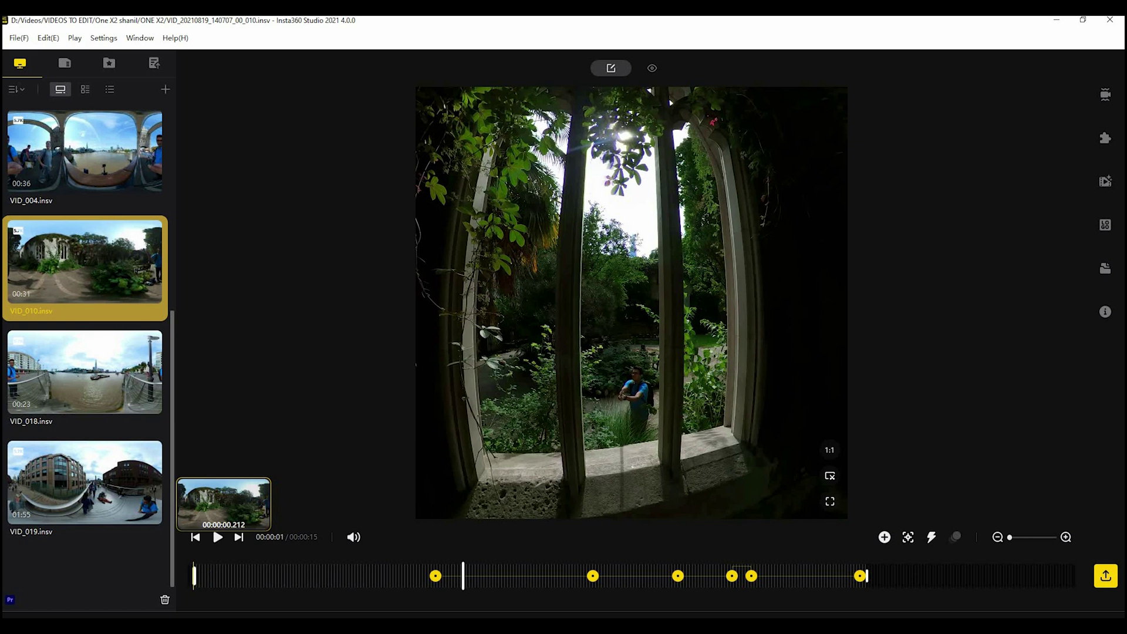
# Step: Trim the start of the VID_010 clip to just before its first keyframe, and preview other aspect ratios before restoring 1:1
pyautogui.moveTo(369, 576); pyautogui.dragTo(422, 576)
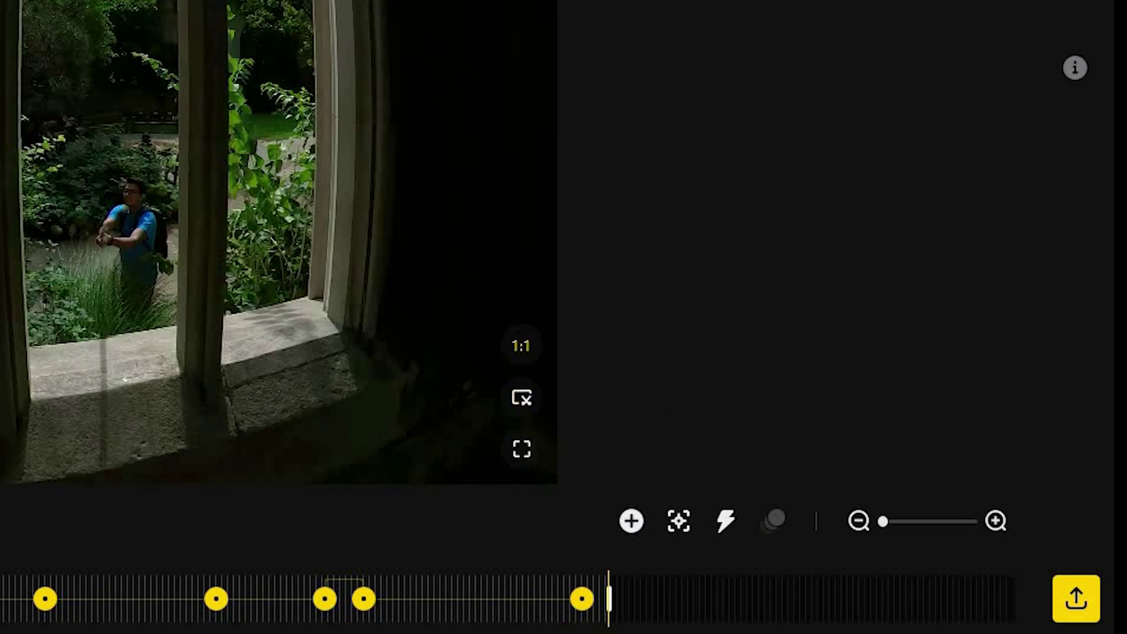
pyautogui.click(521, 346)
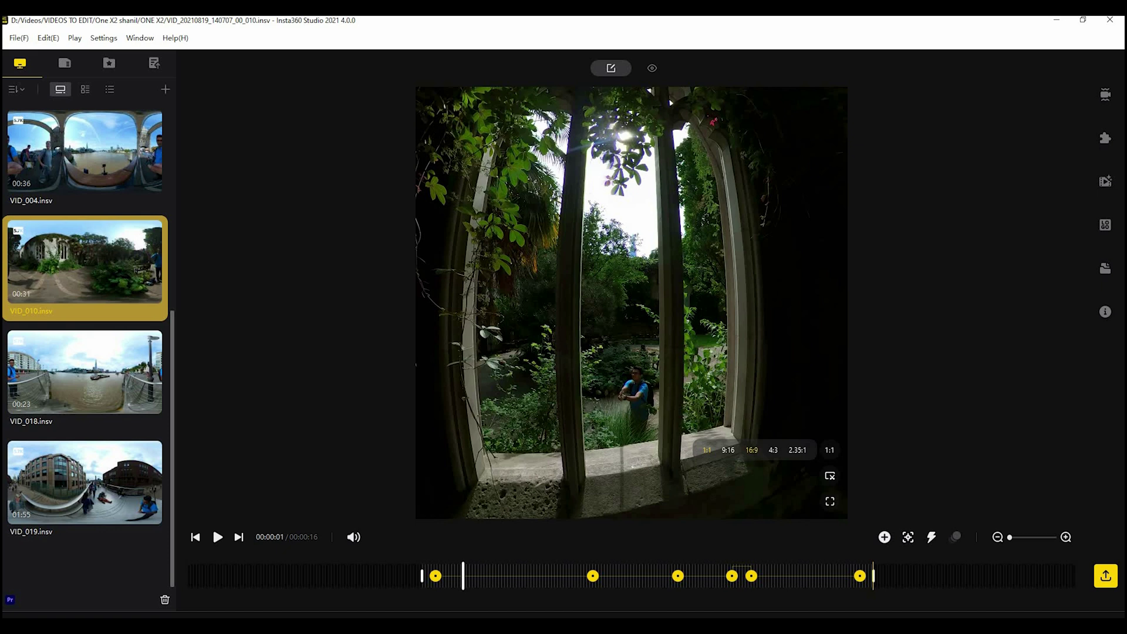
pyautogui.click(752, 450)
pyautogui.click(998, 449)
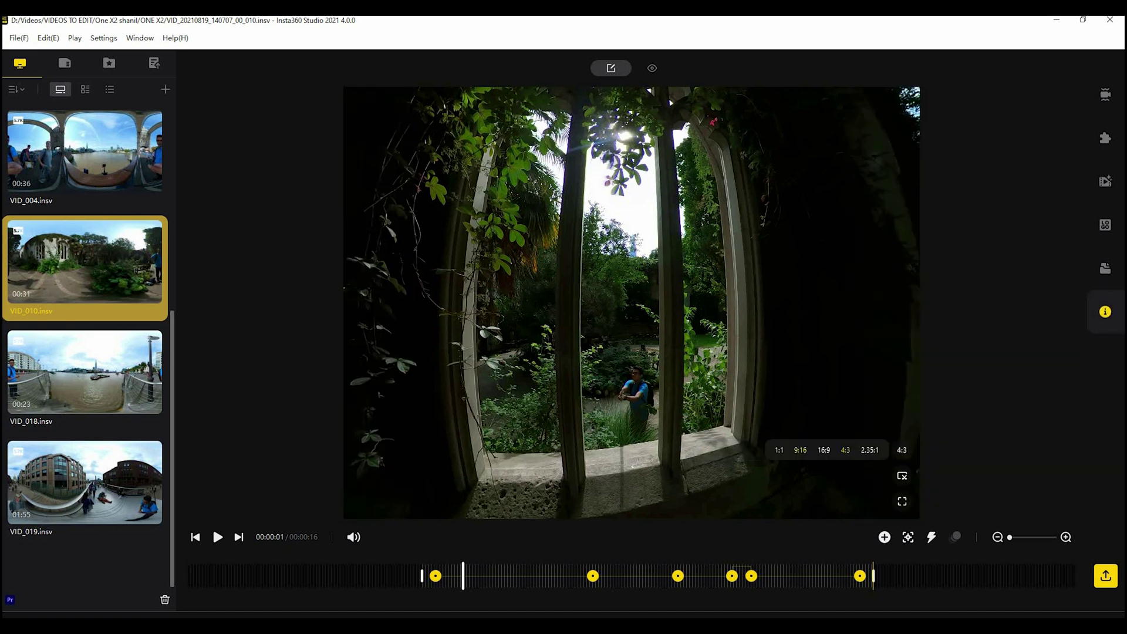
pyautogui.click(810, 449)
pyautogui.click(735, 450)
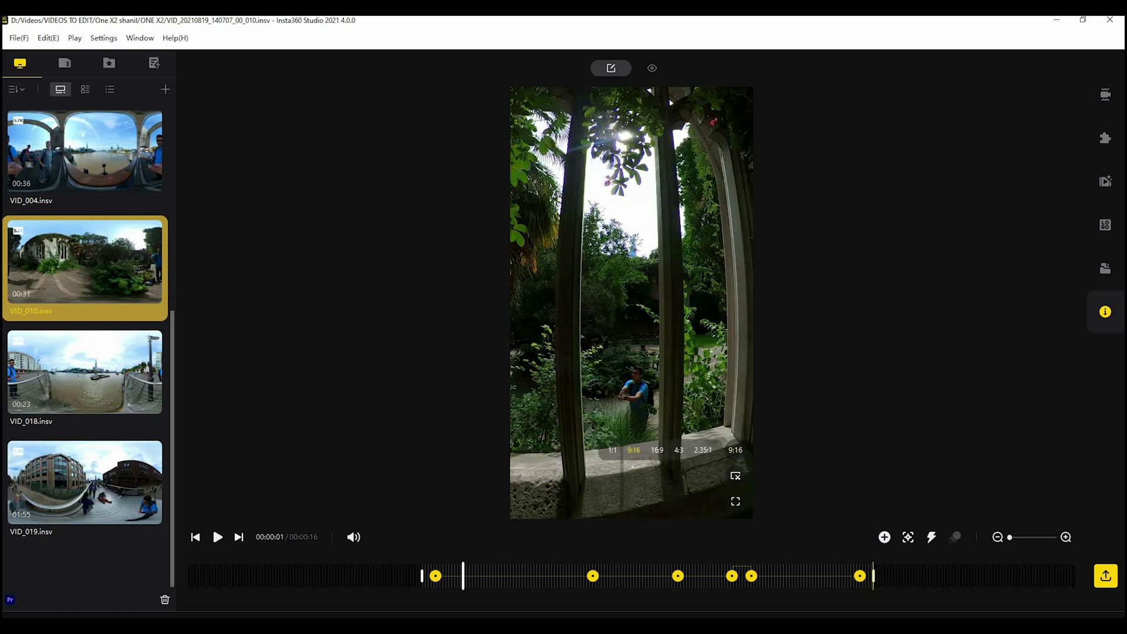
pyautogui.click(613, 450)
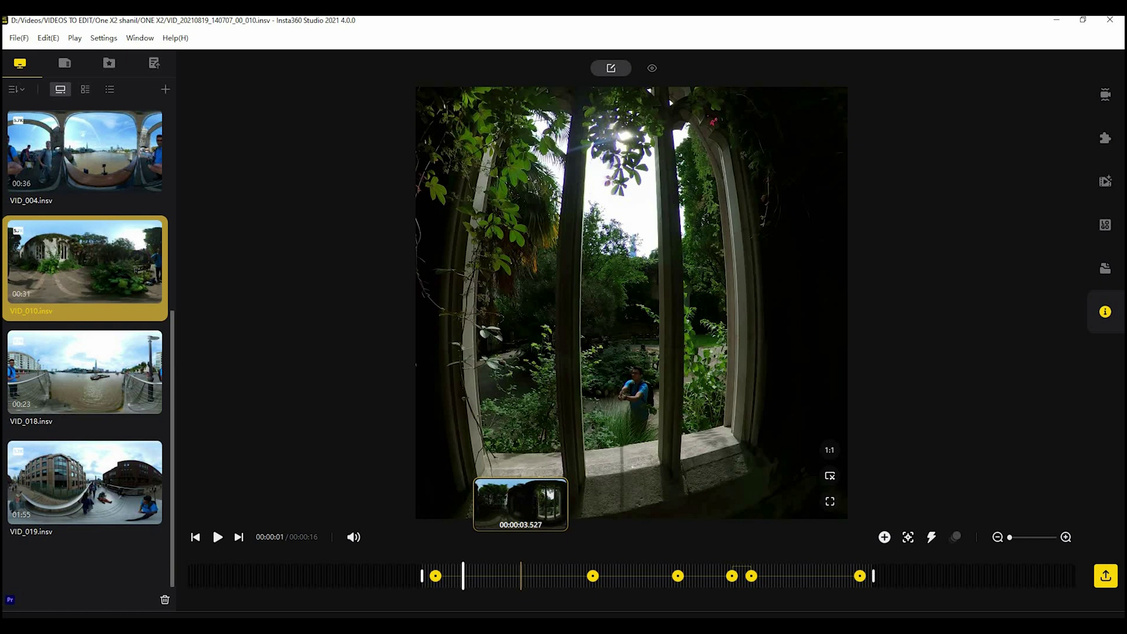
# Step: Examine the VID_010 timeline at close and full scale, and look around the window footage at several moments
pyautogui.scroll(5, 521, 575)
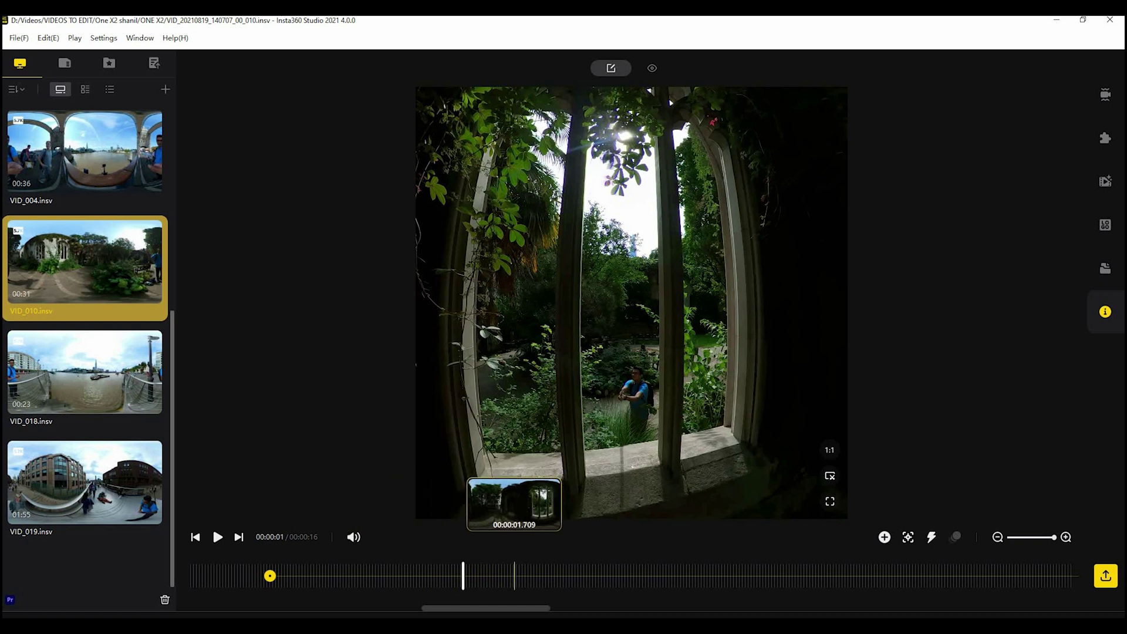
pyautogui.scroll(-5, 470, 576)
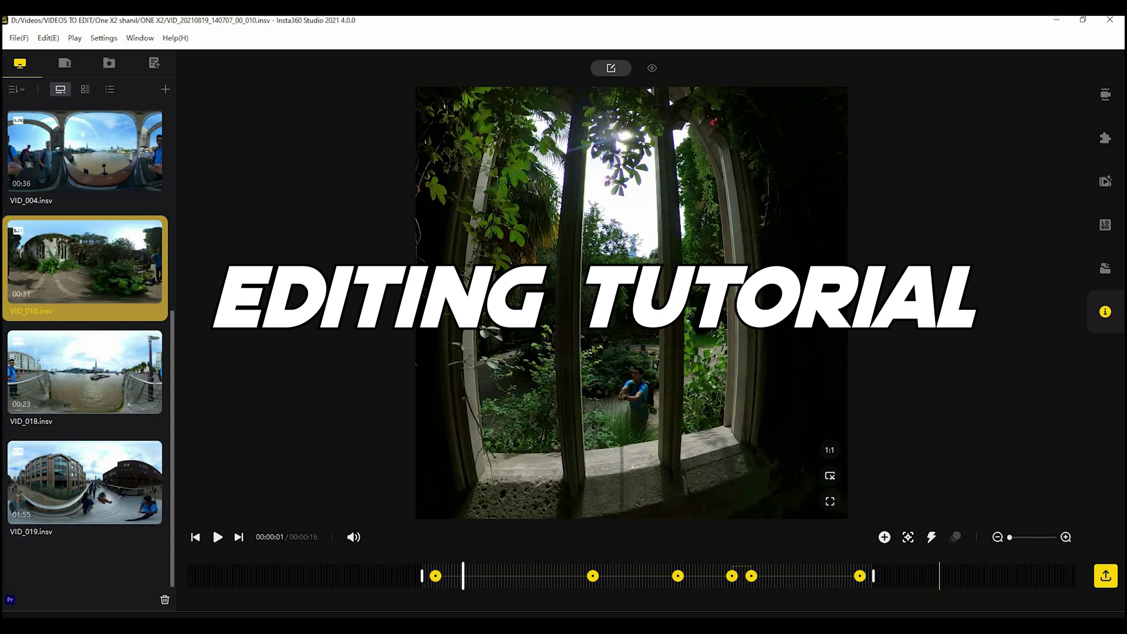
pyautogui.moveTo(632, 302); pyautogui.dragTo(692, 302)
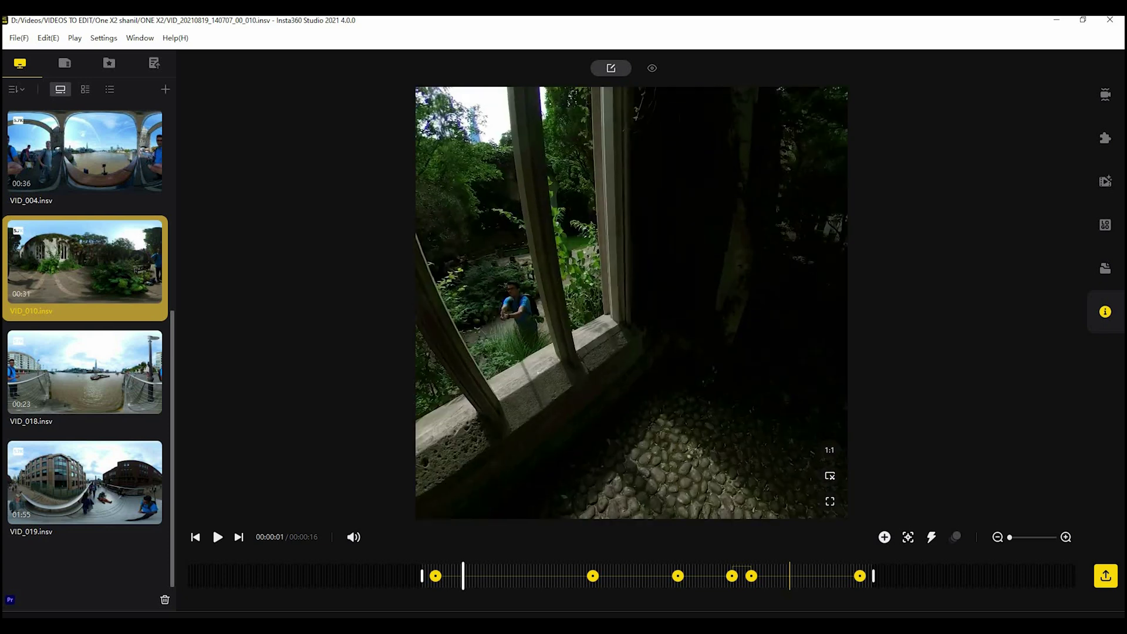
pyautogui.click(646, 577)
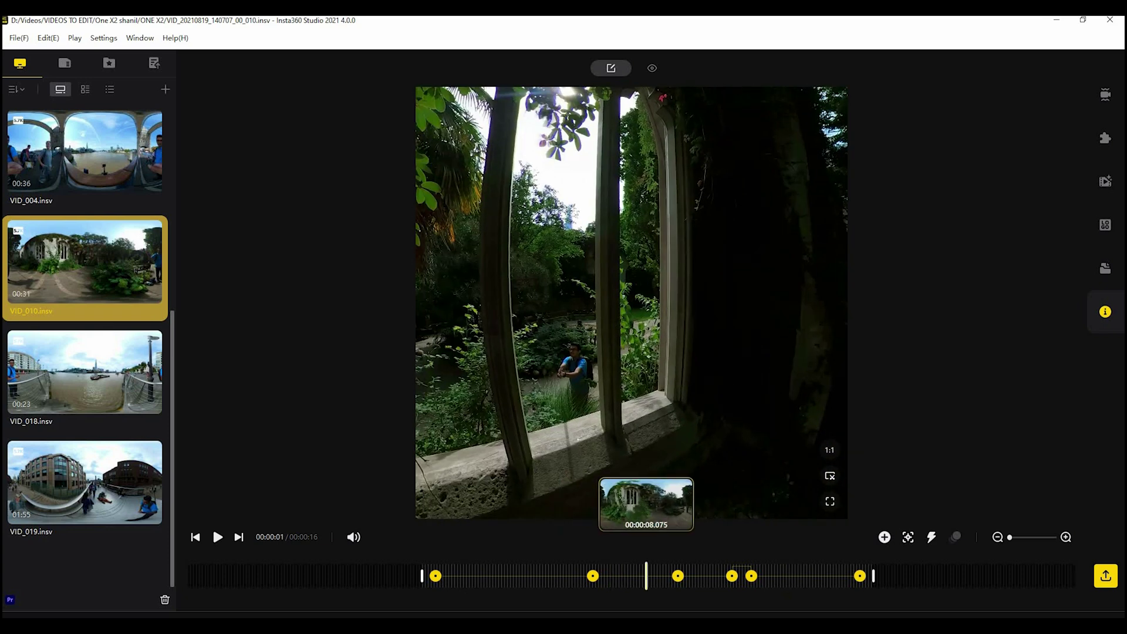
pyautogui.click(442, 576)
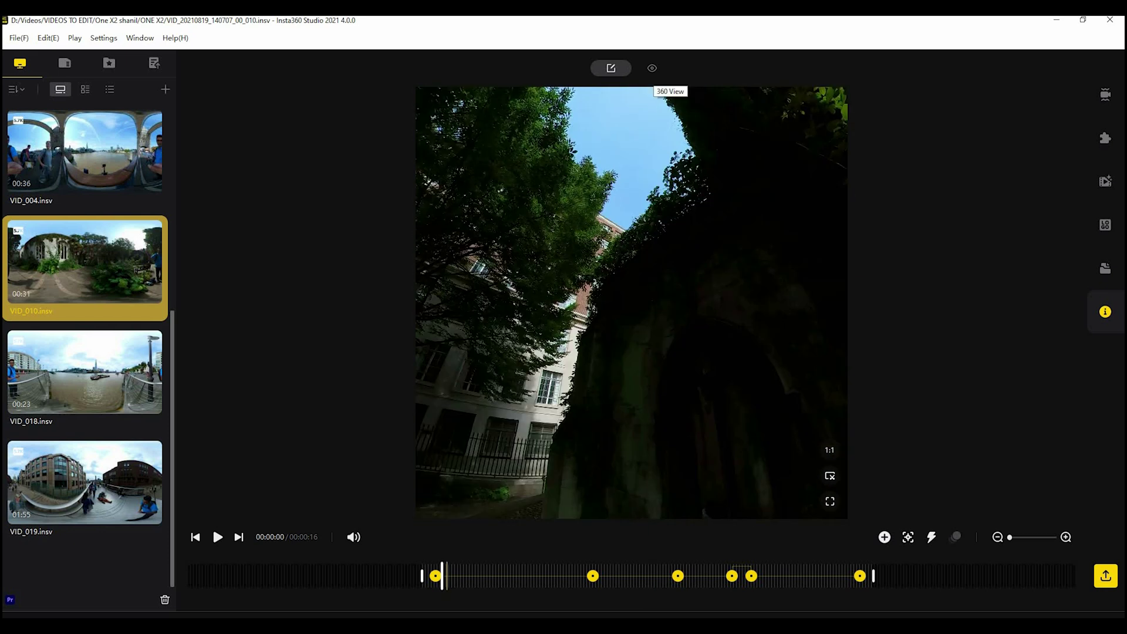
# Step: Compare the full 360 view with the reframed edit view, and play the keyframed clip from its first keyframe
pyautogui.click(651, 68)
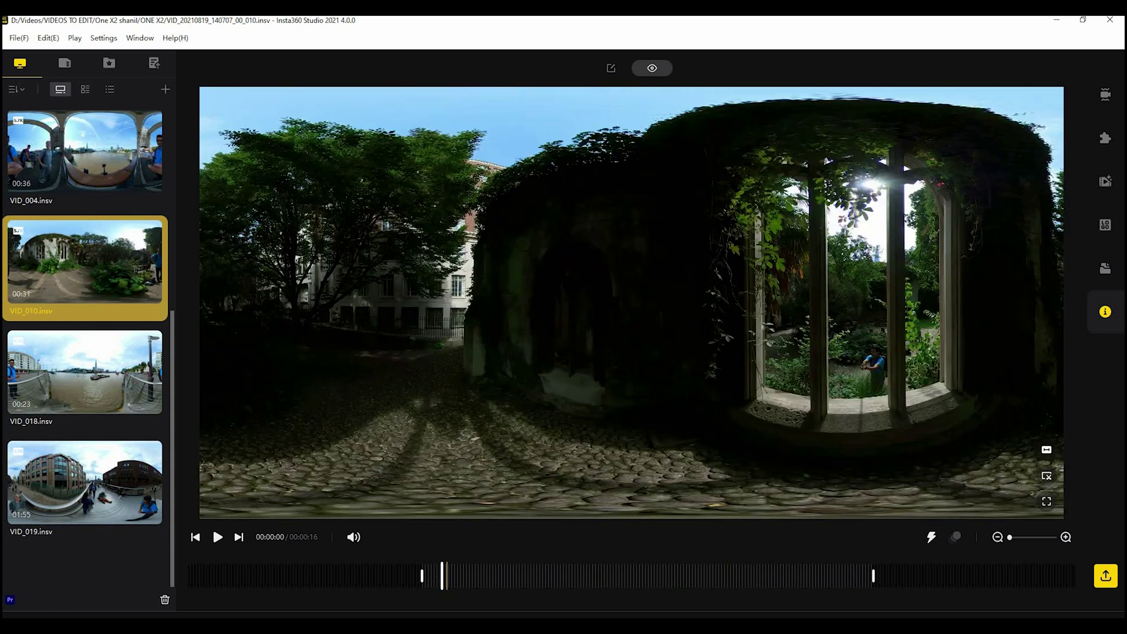
pyautogui.click(612, 68)
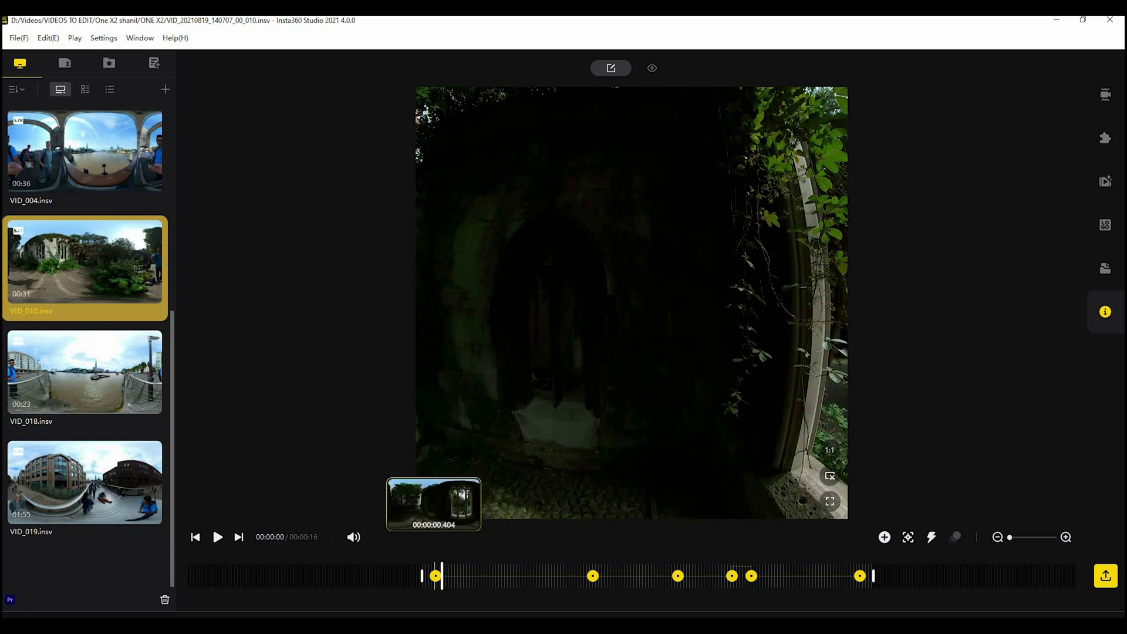
pyautogui.click(433, 576)
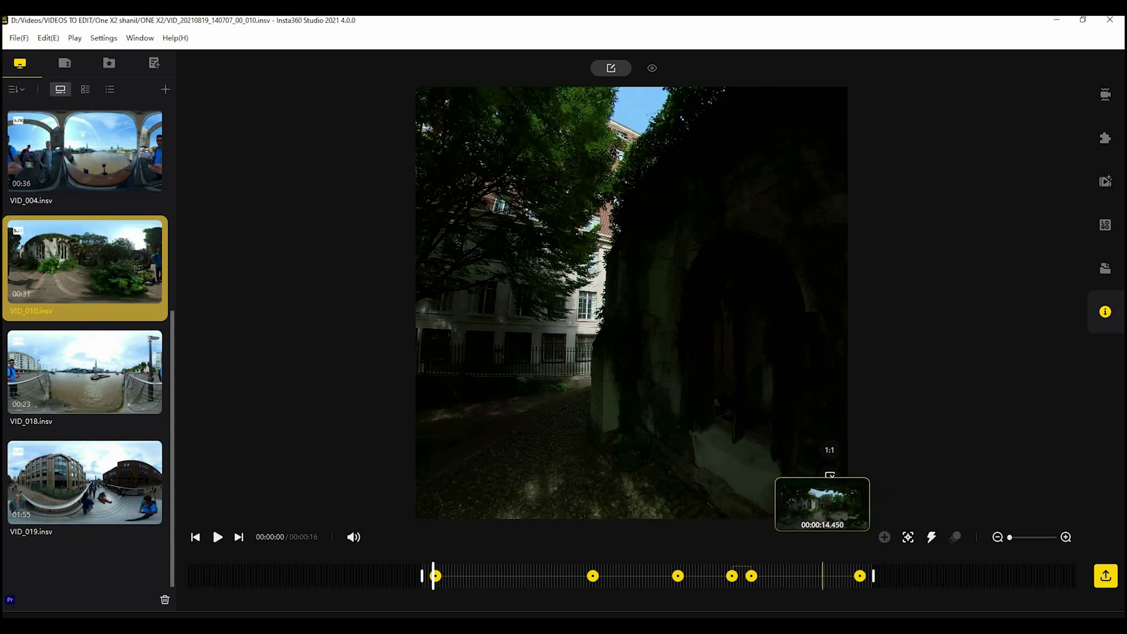
pyautogui.press('space')
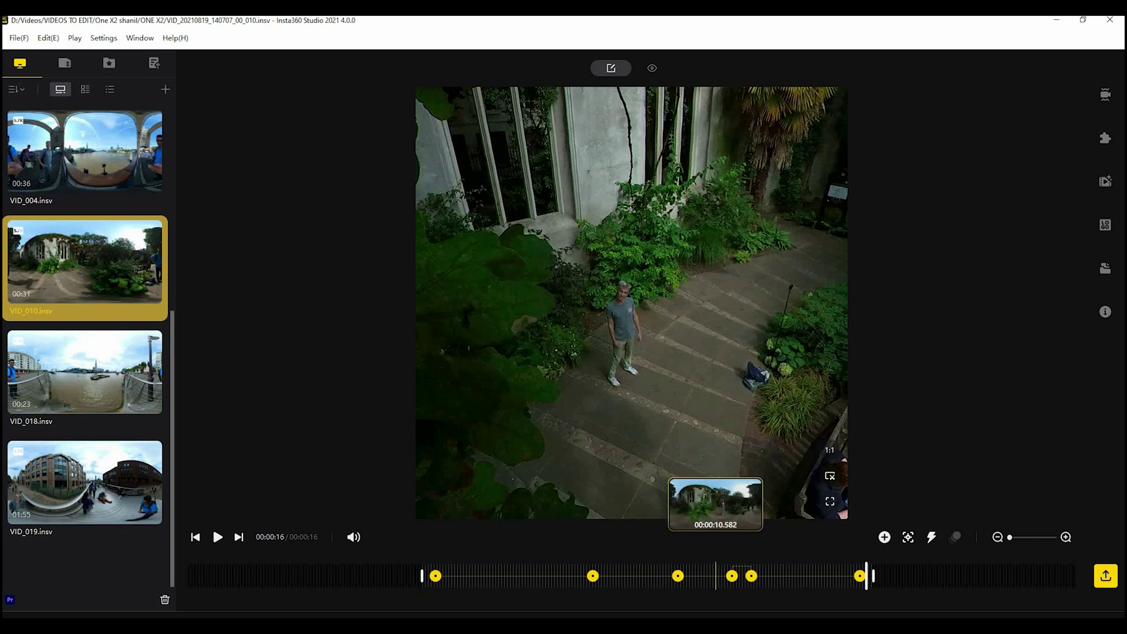
pyautogui.moveTo(631, 302); pyautogui.dragTo(612, 282)
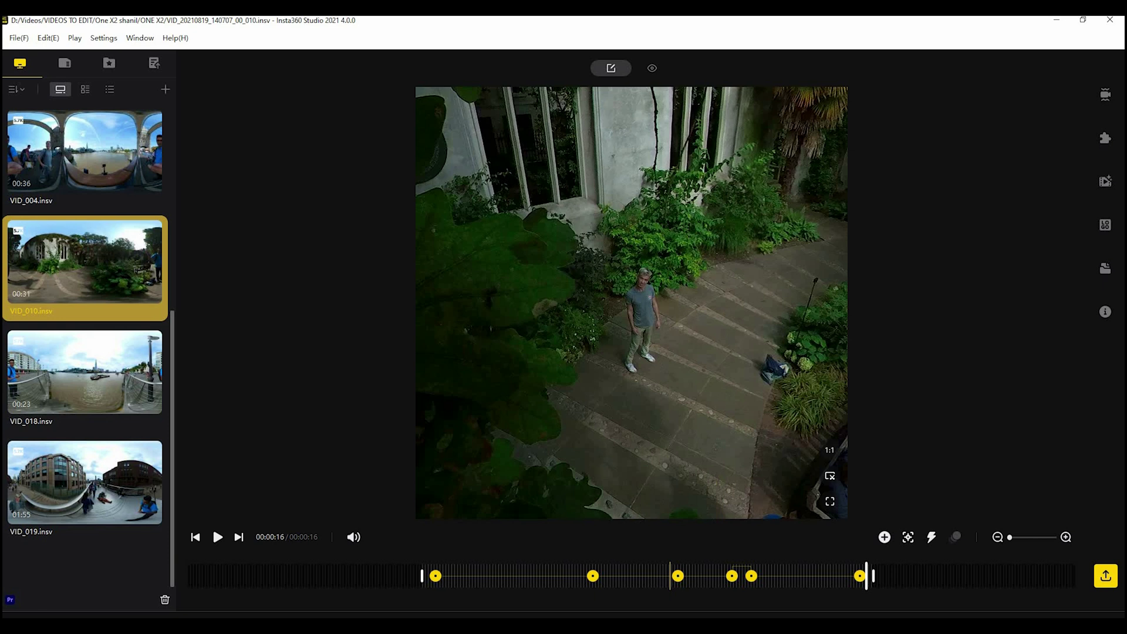
# Step: Create a new project for the VID_010 clip with the name Project2
pyautogui.click(1105, 268)
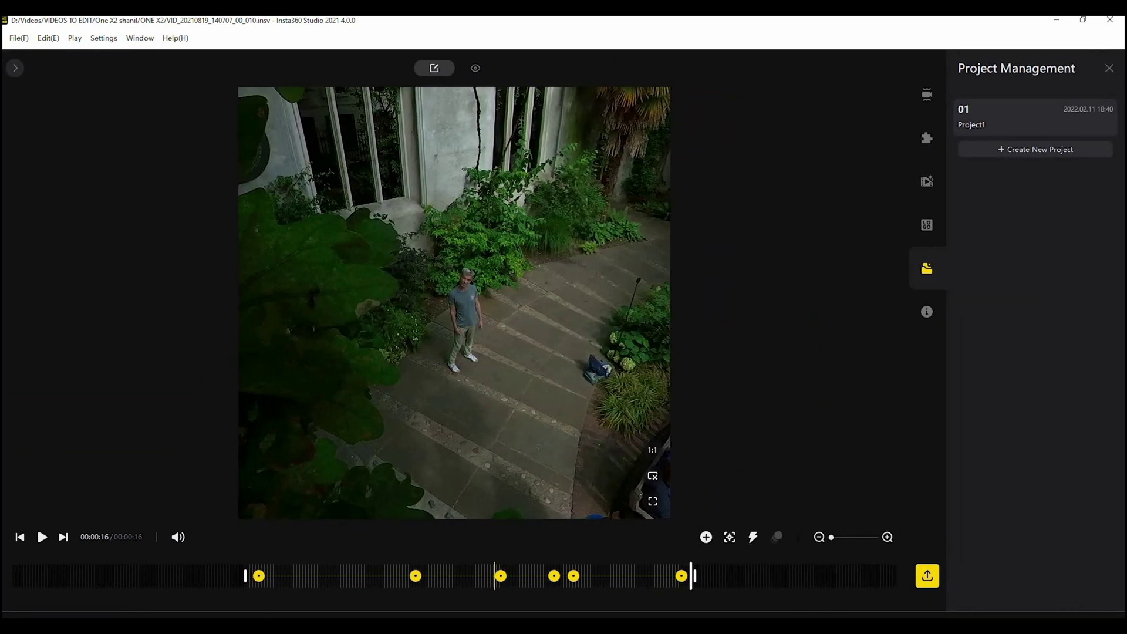
pyautogui.click(1035, 149)
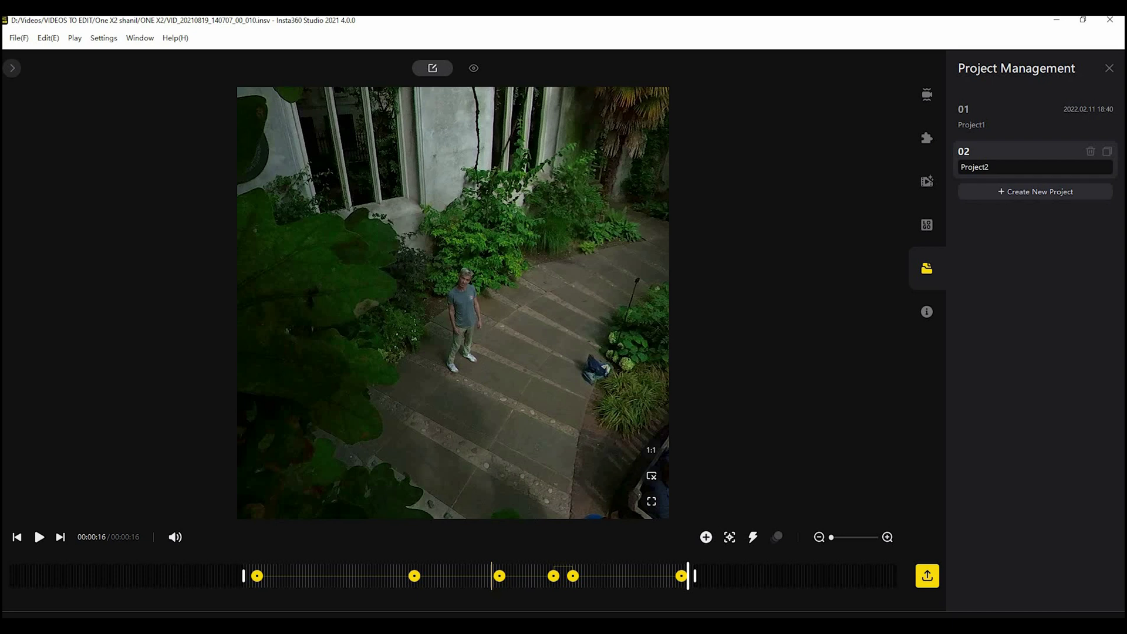
pyautogui.press('Return')
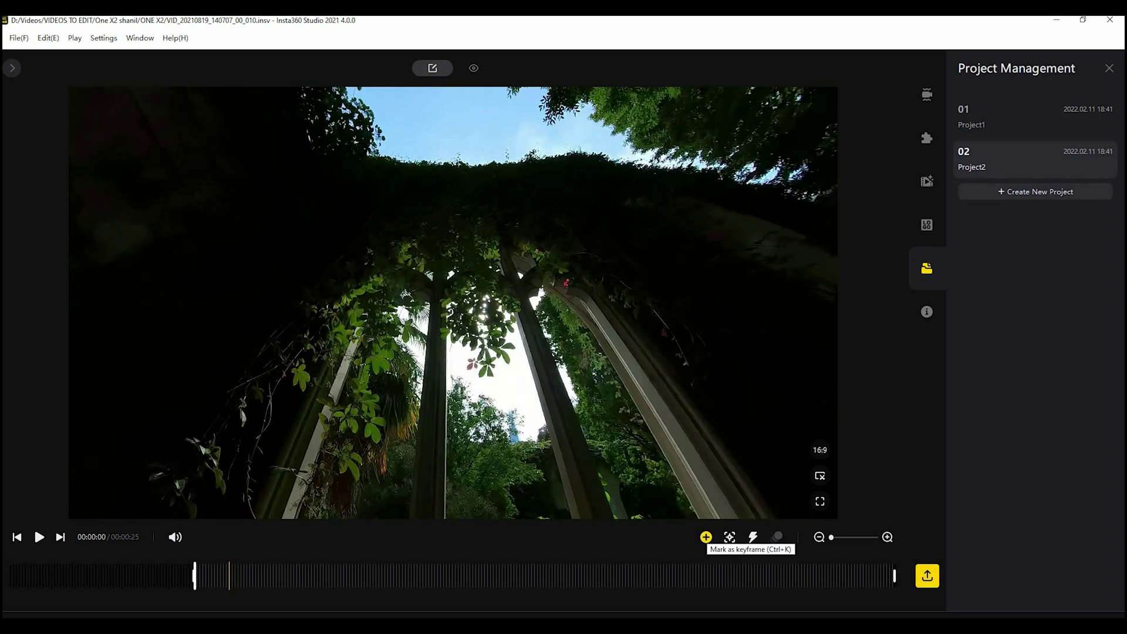
# Step: Mark a keyframe at the start of the clip and another at about 5 seconds with the view tilted farther toward the sky
pyautogui.click(706, 537)
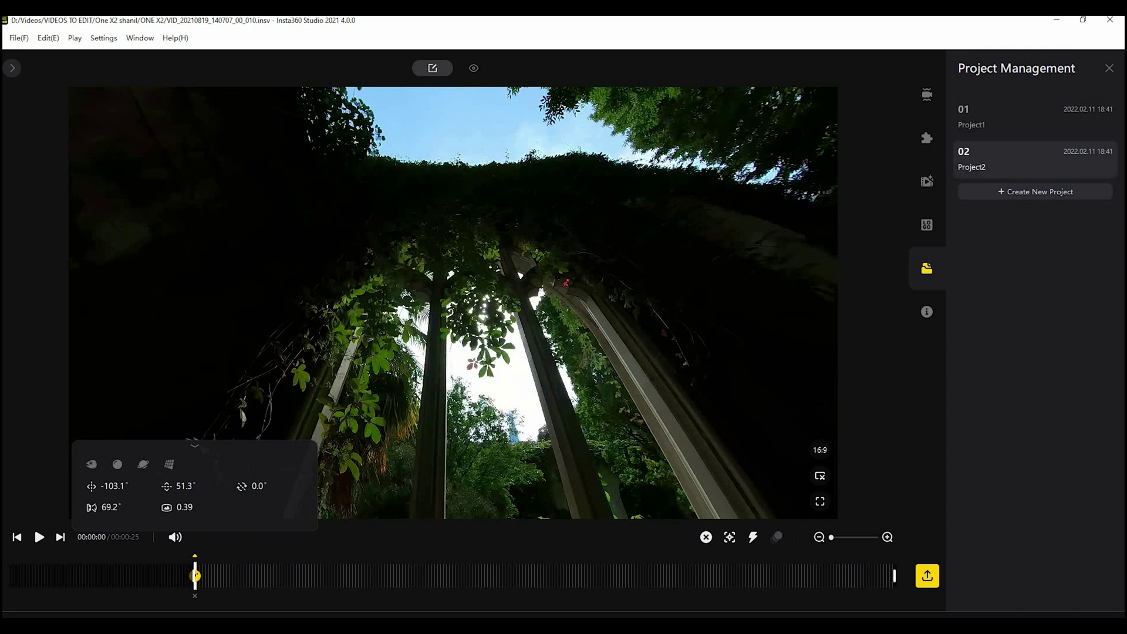
pyautogui.moveTo(395, 576); pyautogui.dragTo(345, 576)
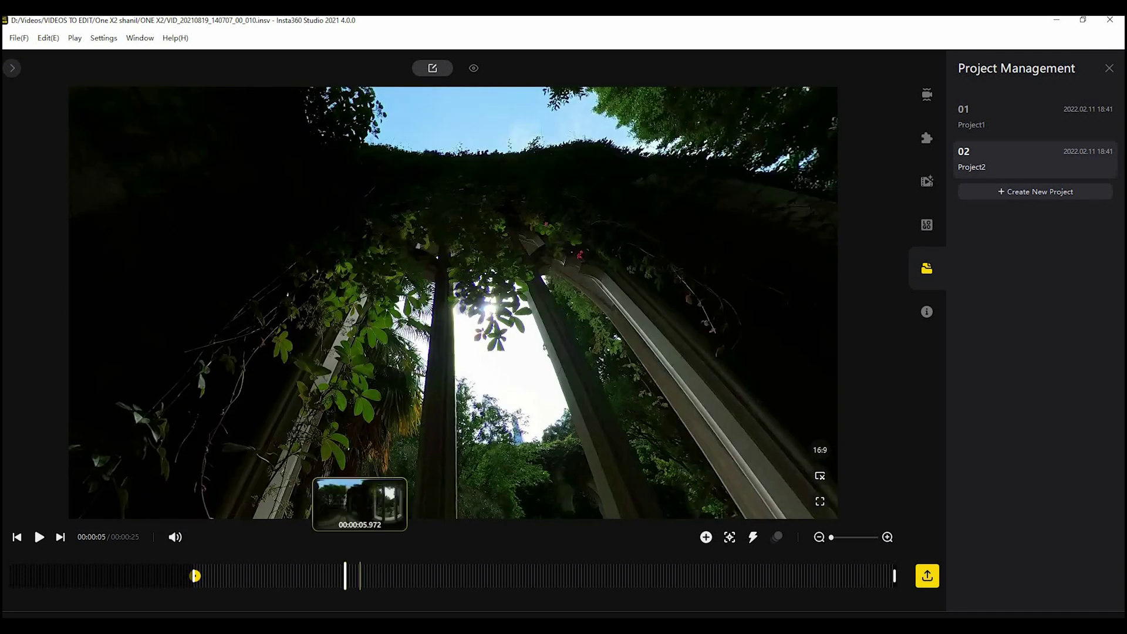
pyautogui.click(360, 576)
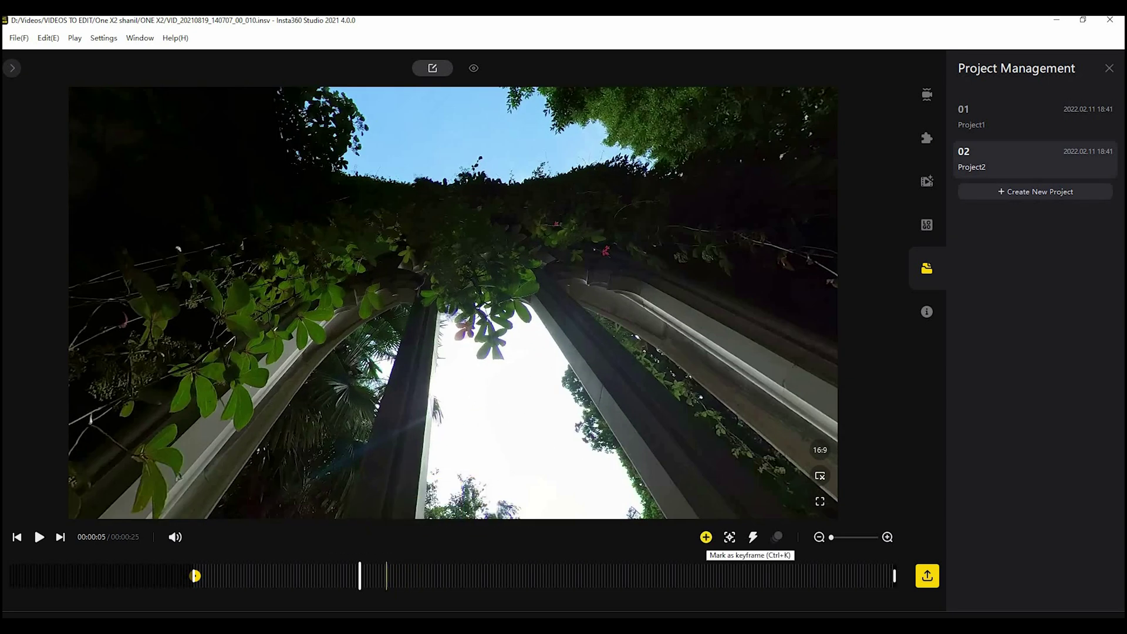
pyautogui.click(706, 537)
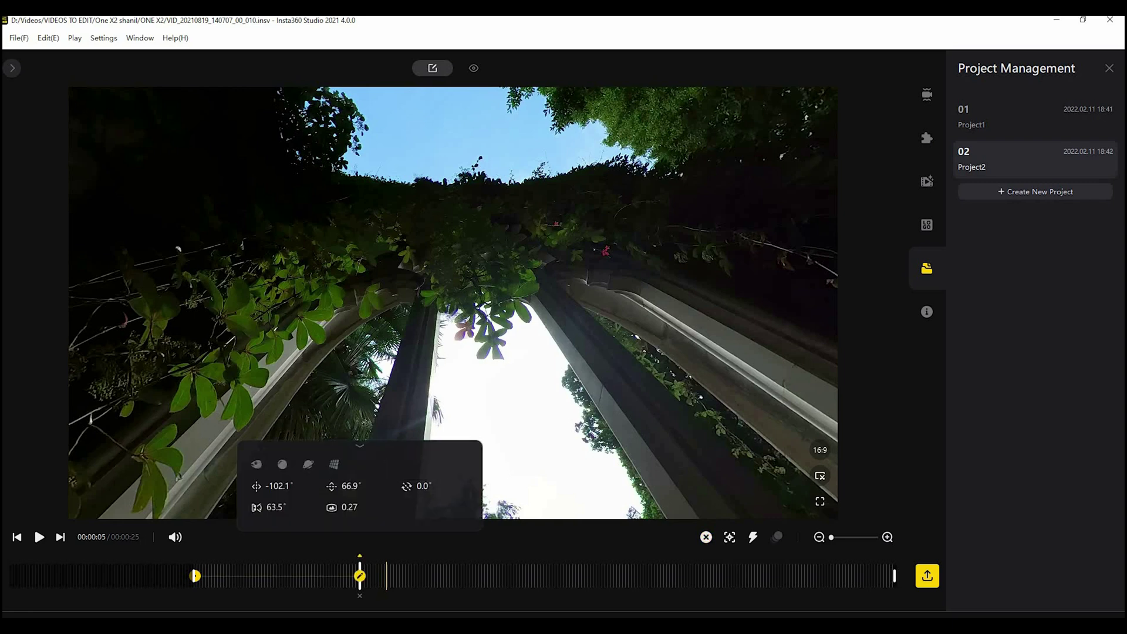
# Step: Set the 5-second keyframe's tilt to 86.9°, distortion to 0.13 and field of view to 72.0°, and turn its pan angle
pyautogui.moveTo(350, 486)
pyautogui.mouseDown()
pyautogui.moveTo(375, 486)
pyautogui.moveTo(328, 486)
pyautogui.moveTo(366, 487)
pyautogui.mouseUp()
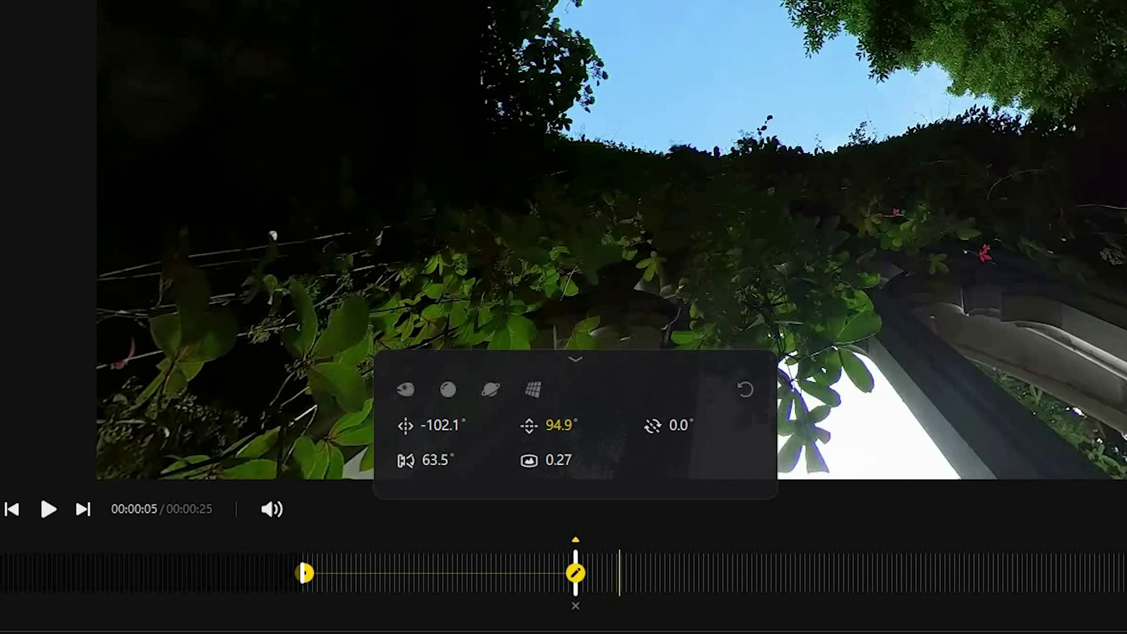
pyautogui.moveTo(559, 425); pyautogui.dragTo(546, 460)
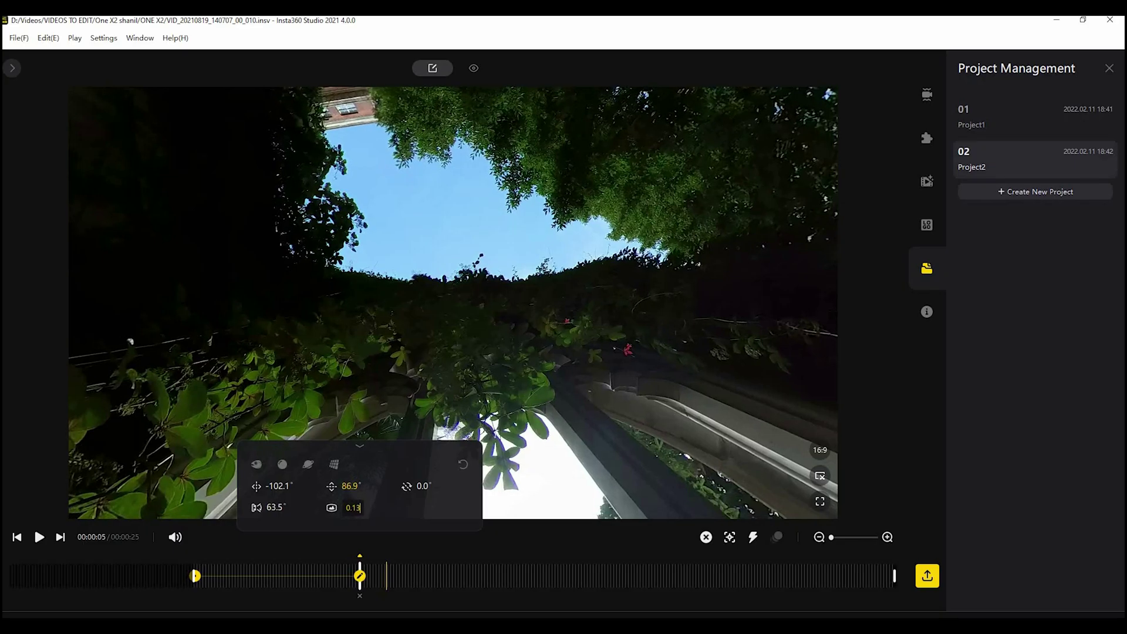
pyautogui.scroll(-2, 452, 303)
pyautogui.scroll(2, 453, 302)
pyautogui.scroll(-2, 452, 302)
pyautogui.scroll(1, 453, 302)
pyautogui.scroll(-2, 453, 302)
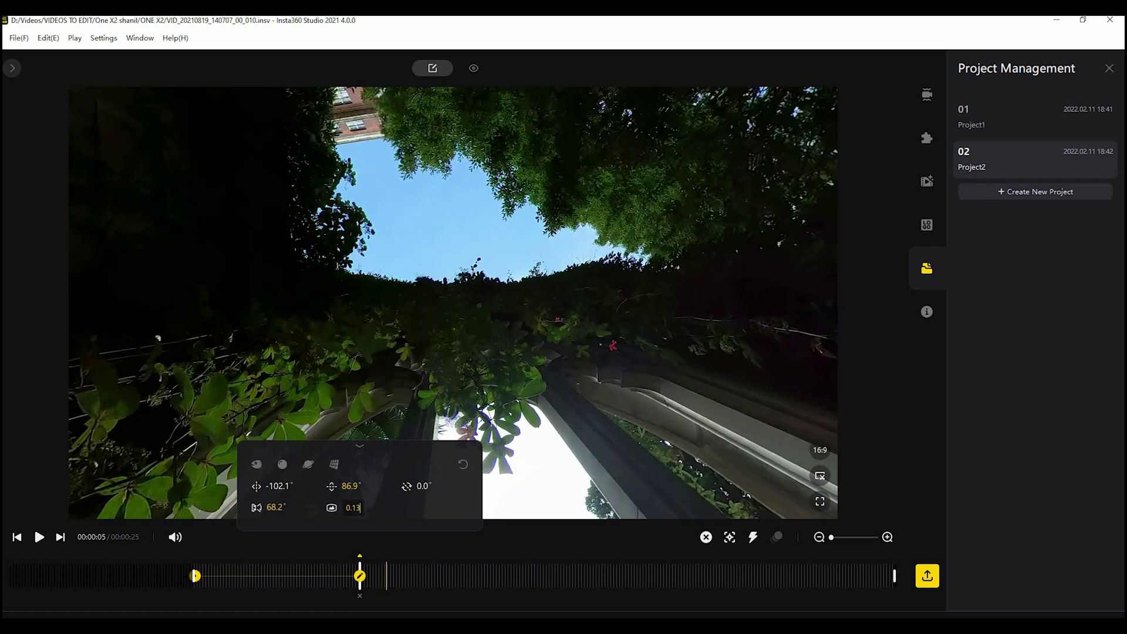
pyautogui.scroll(-2, 452, 303)
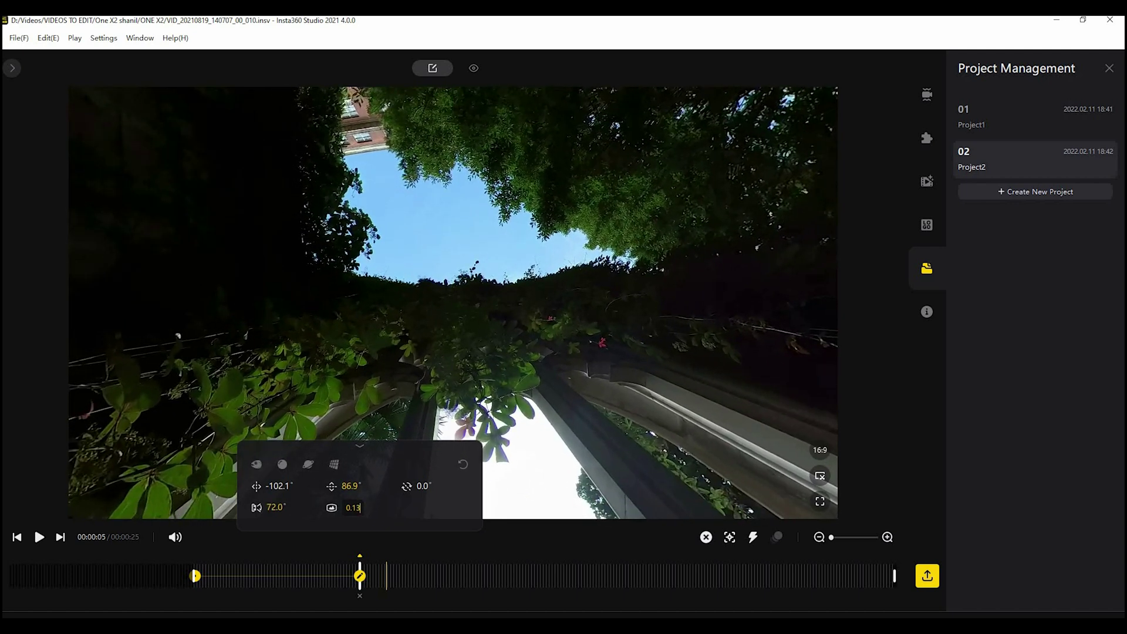
pyautogui.moveTo(279, 487); pyautogui.dragTo(178, 486)
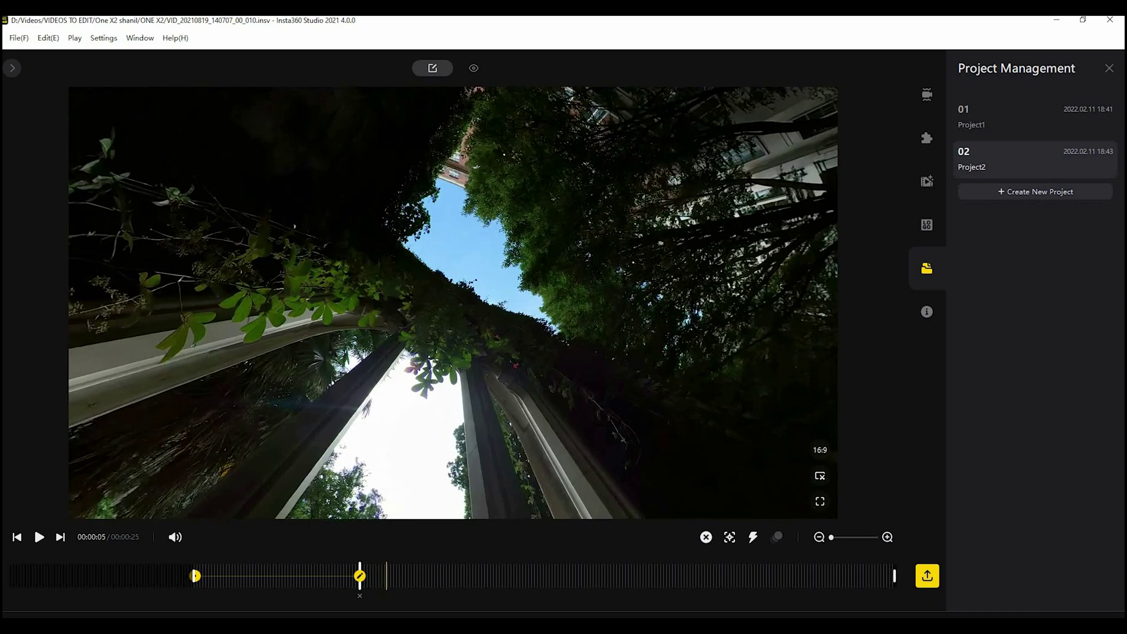
# Step: Add four reframed keyframes between about 9 and 17 seconds, and trim the clip's end to just after the last one
pyautogui.click(445, 576)
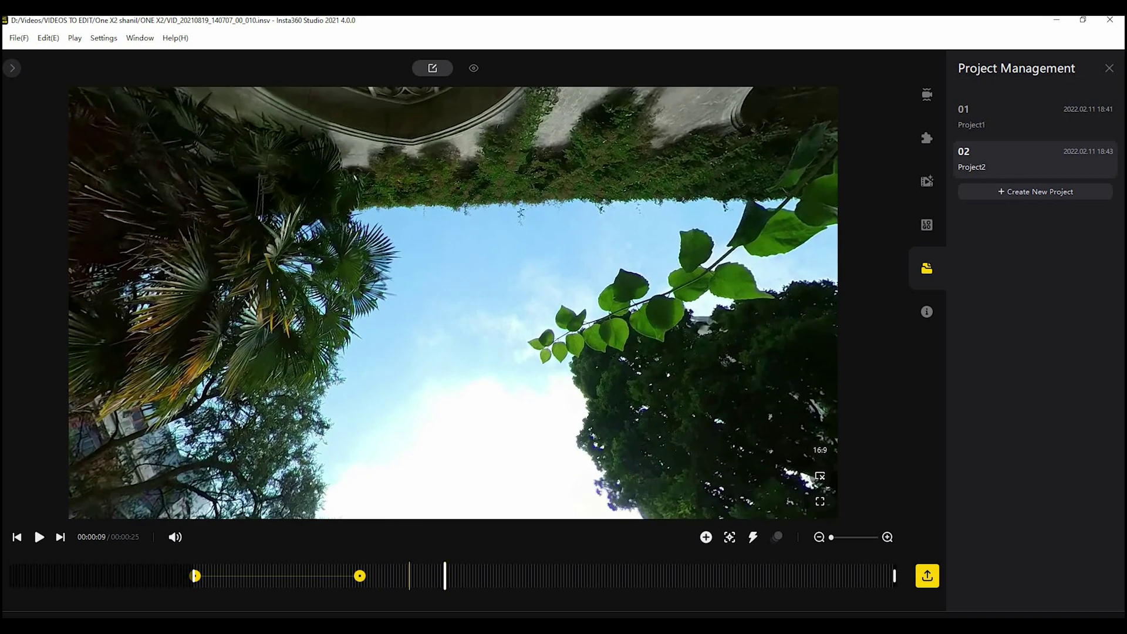
pyautogui.press('k')
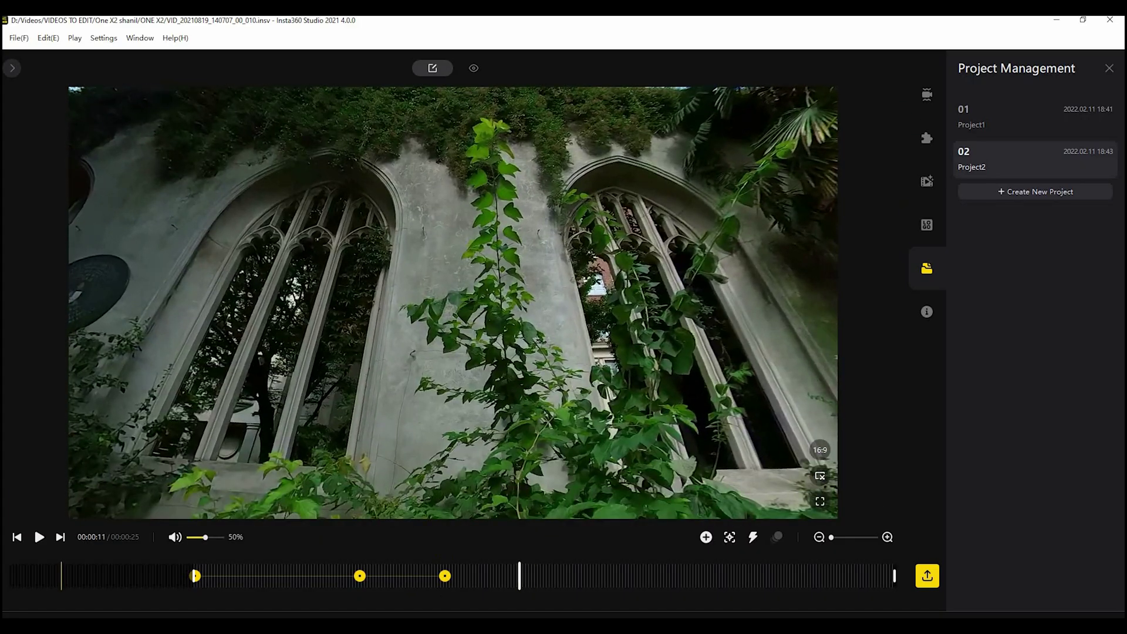
pyautogui.press('k')
pyautogui.click(584, 575)
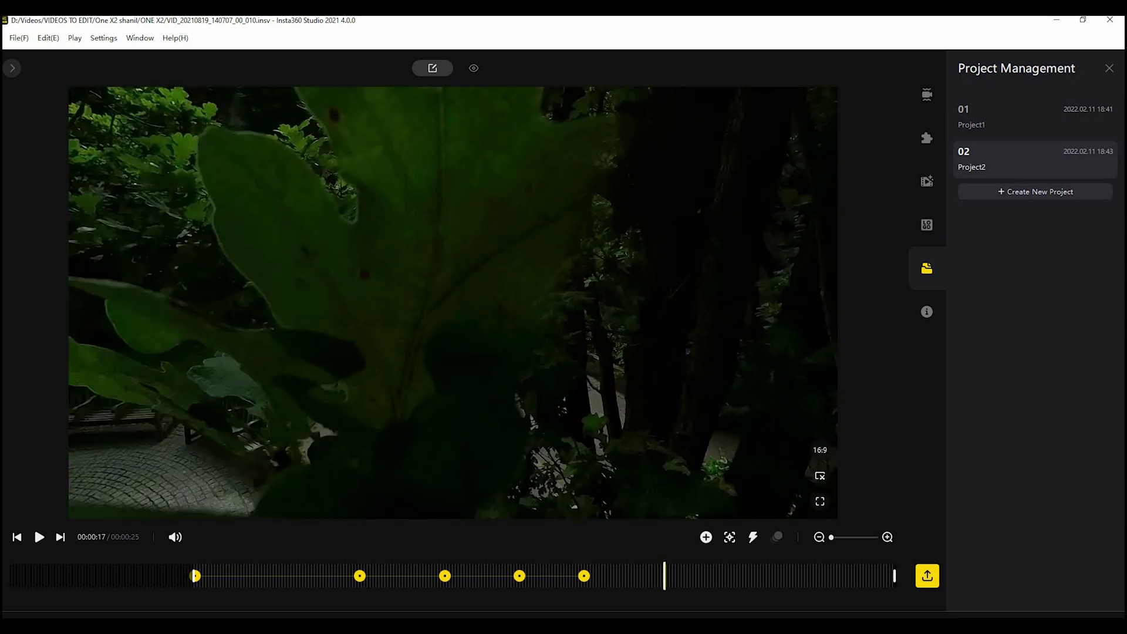
pyautogui.moveTo(346, 235); pyautogui.dragTo(734, 265)
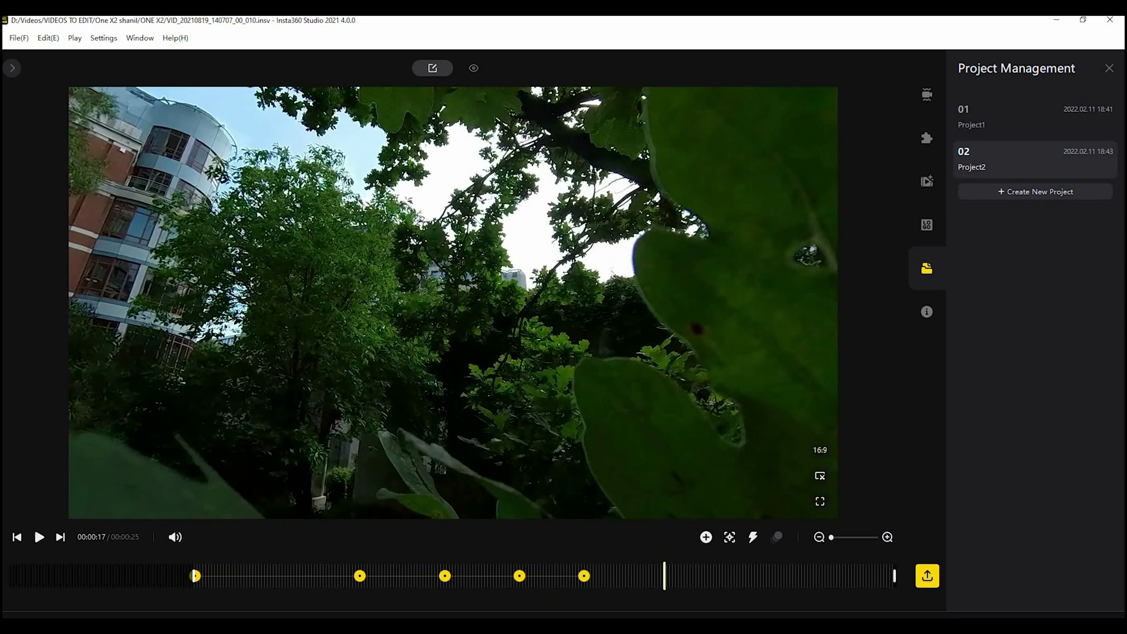
pyautogui.press('k')
pyautogui.moveTo(895, 576); pyautogui.dragTo(683, 575)
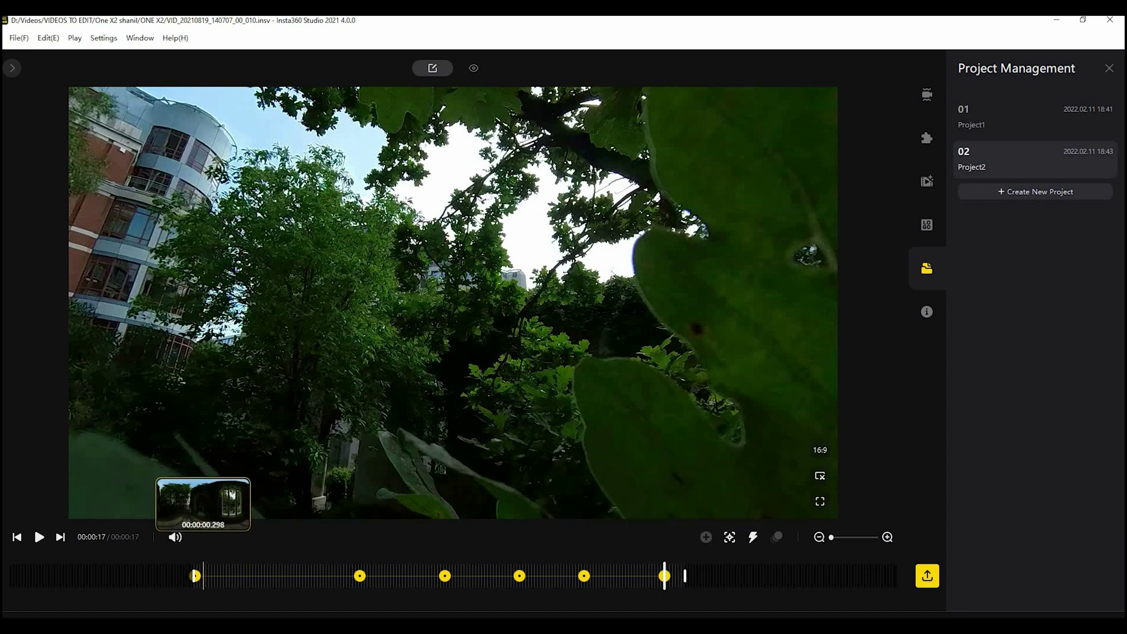
# Step: Play back the keyframed clip from near its start, and check the view shortly after the first and second keyframes
pyautogui.click(203, 576)
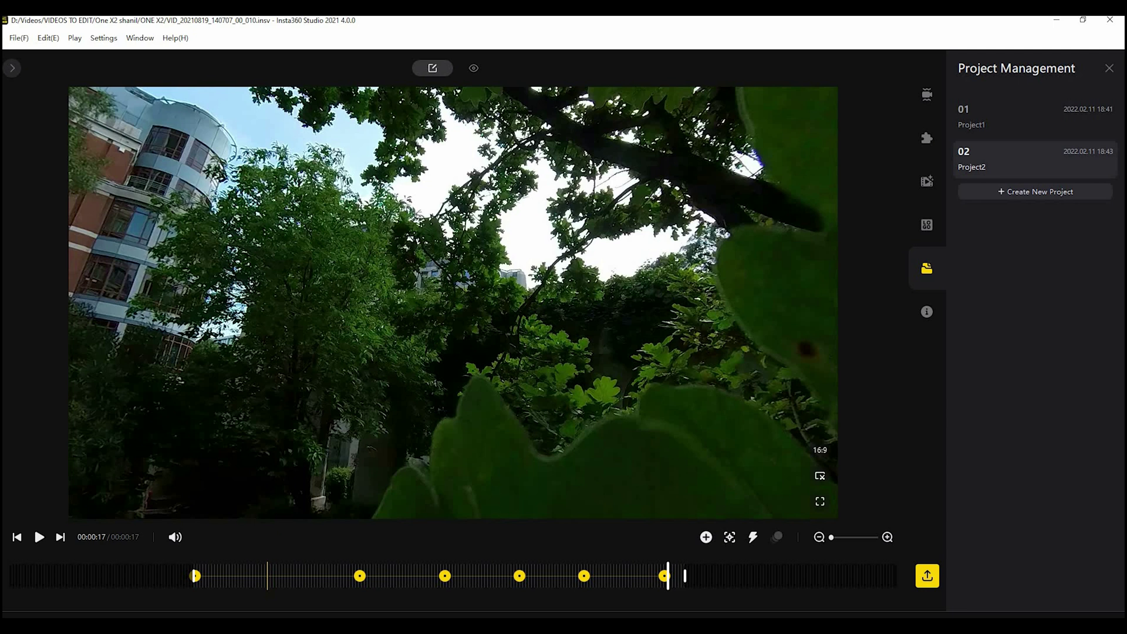
pyautogui.click(225, 575)
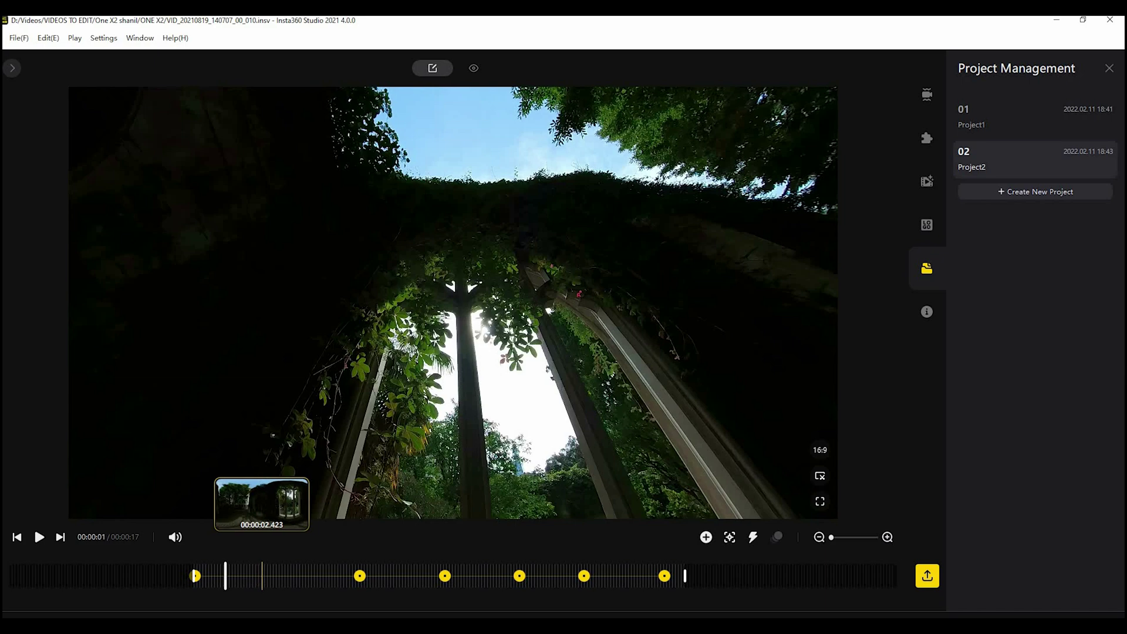
pyautogui.click(393, 576)
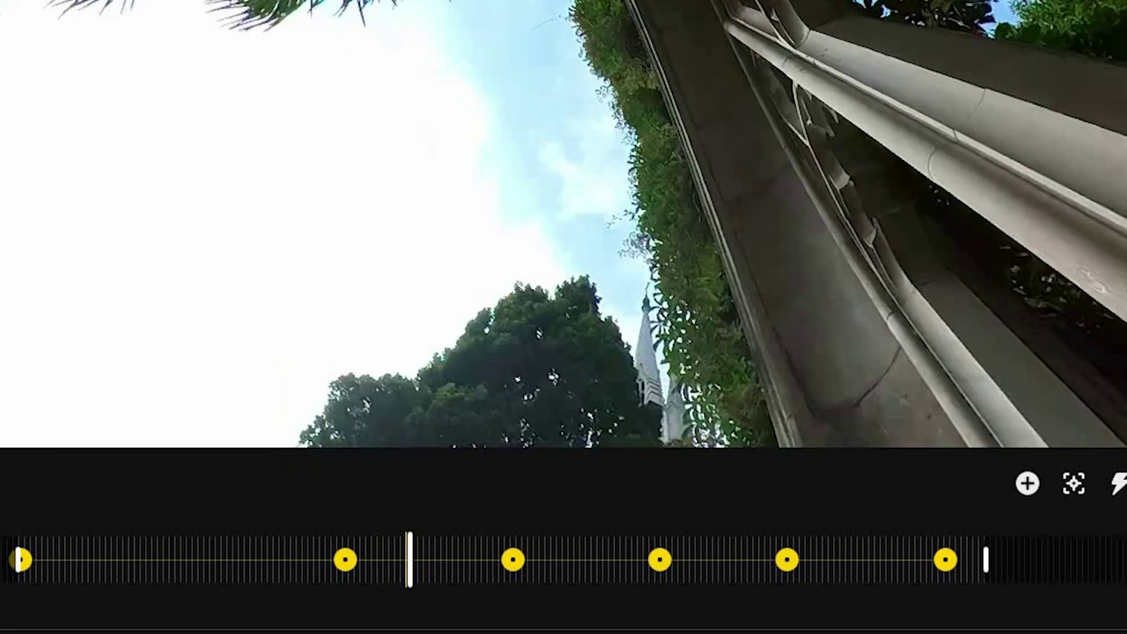
# Step: Apply the Slip-In Fade-Out transition between the second and third keyframes and play that section from about 4 seconds
pyautogui.click(438, 559)
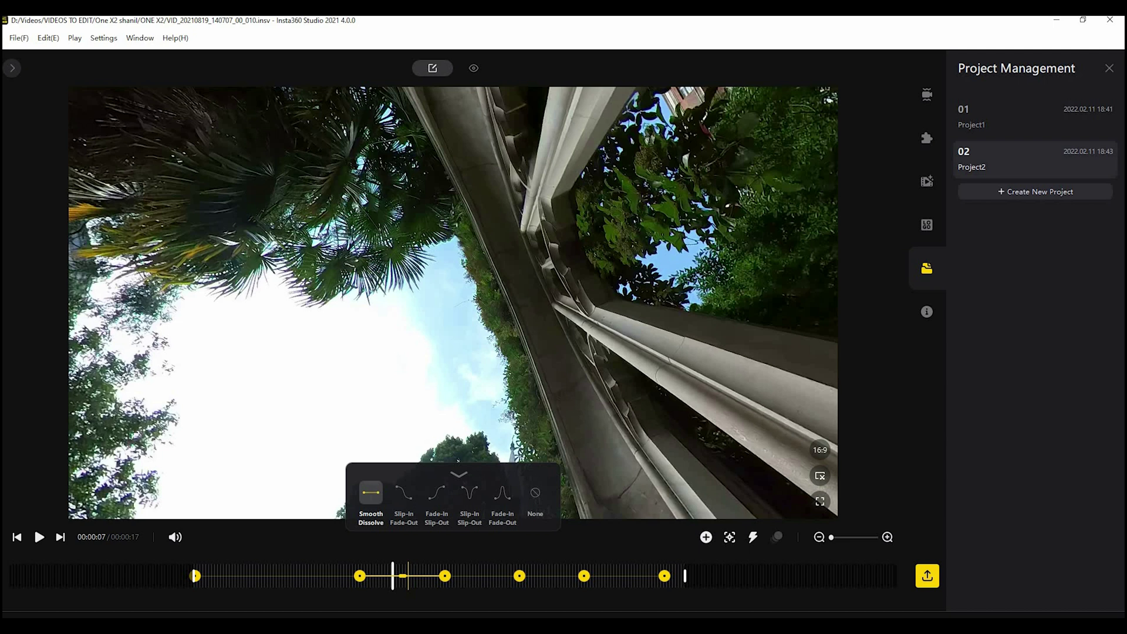
pyautogui.click(403, 492)
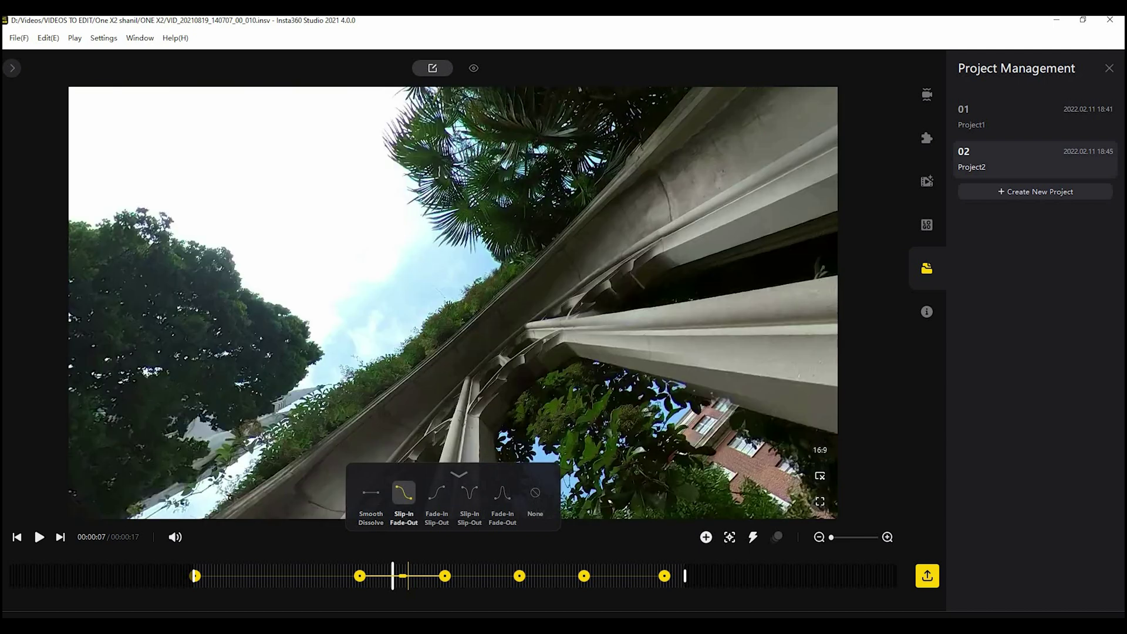
pyautogui.click(329, 577)
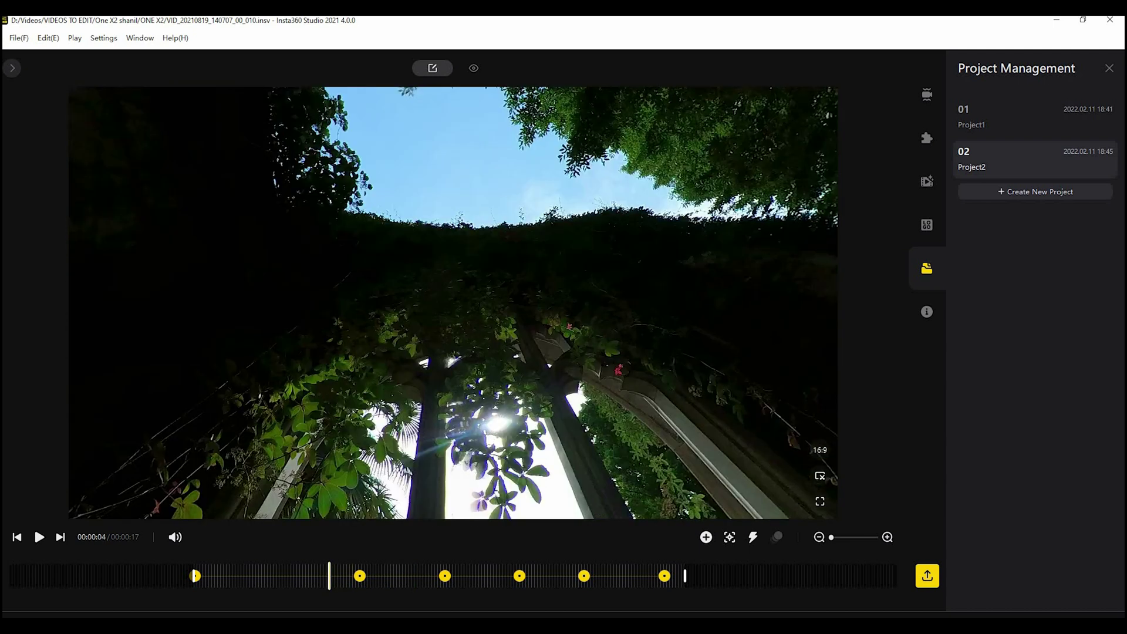
pyautogui.click(38, 537)
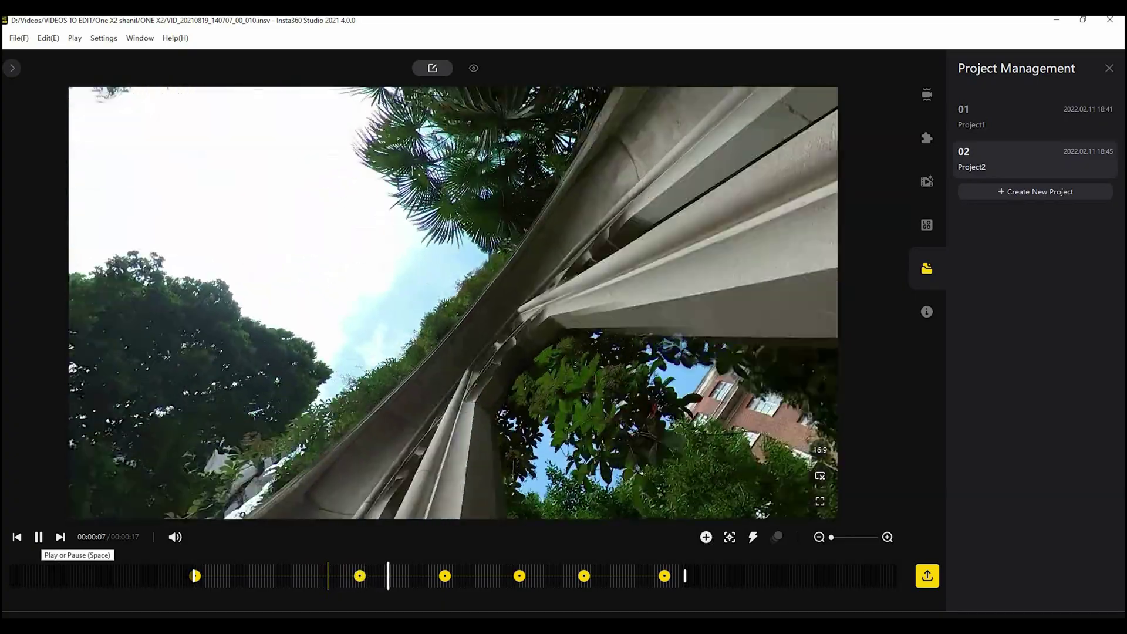
pyautogui.press('space')
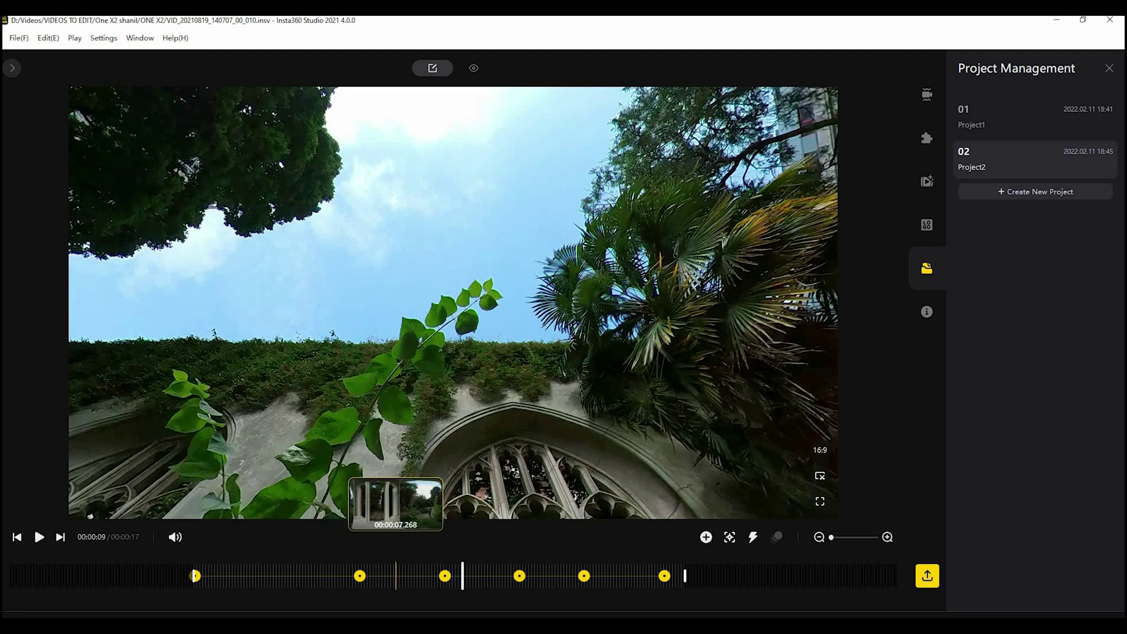
# Step: Switch the transition between the second and third keyframes to Fade-In Slip-Out and play it from the second keyframe
pyautogui.click(401, 576)
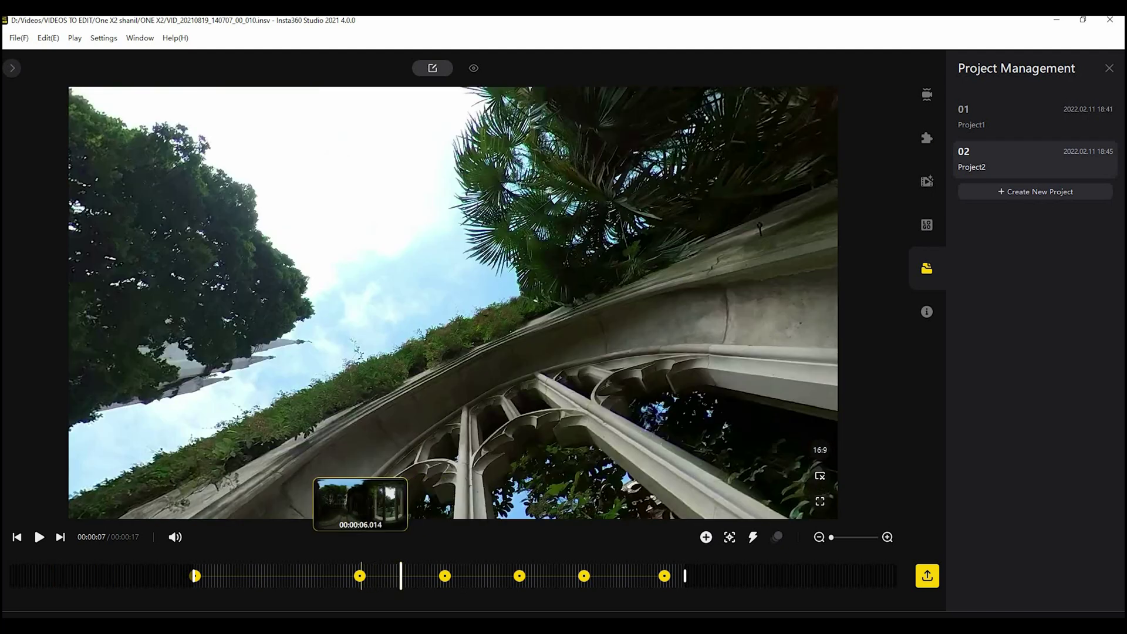
pyautogui.click(358, 576)
pyautogui.click(394, 576)
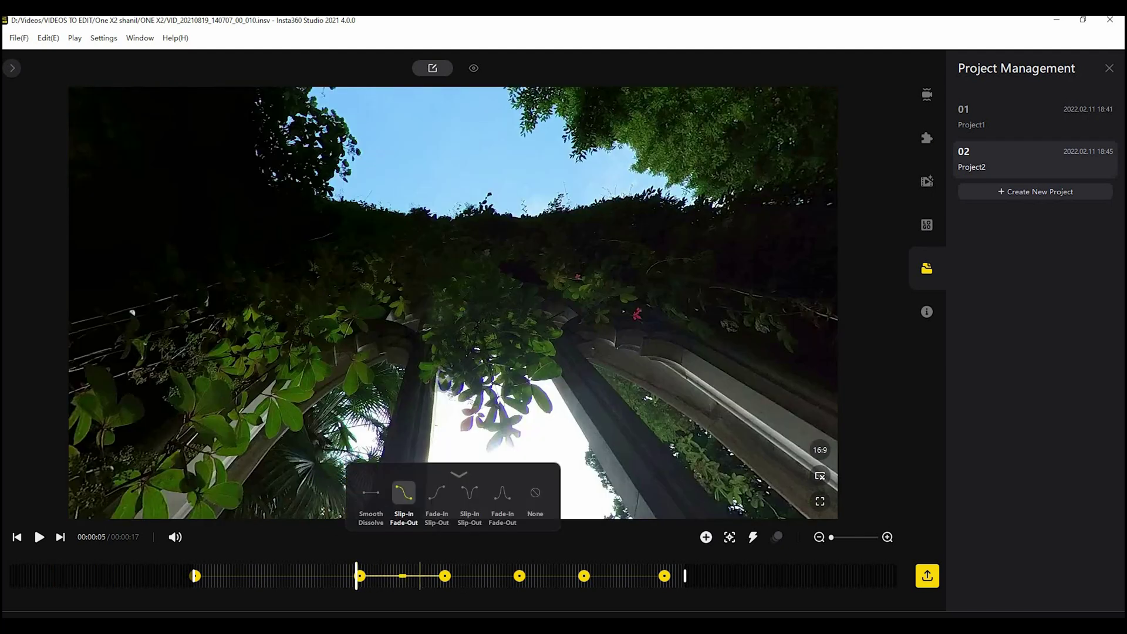
pyautogui.click(436, 493)
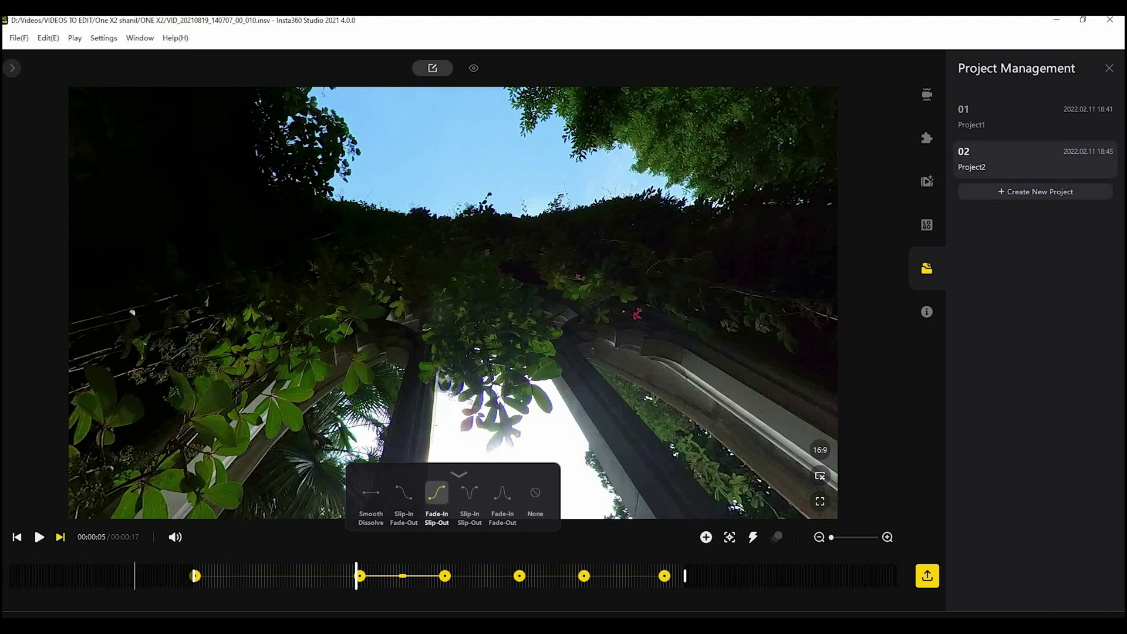
pyautogui.press('space')
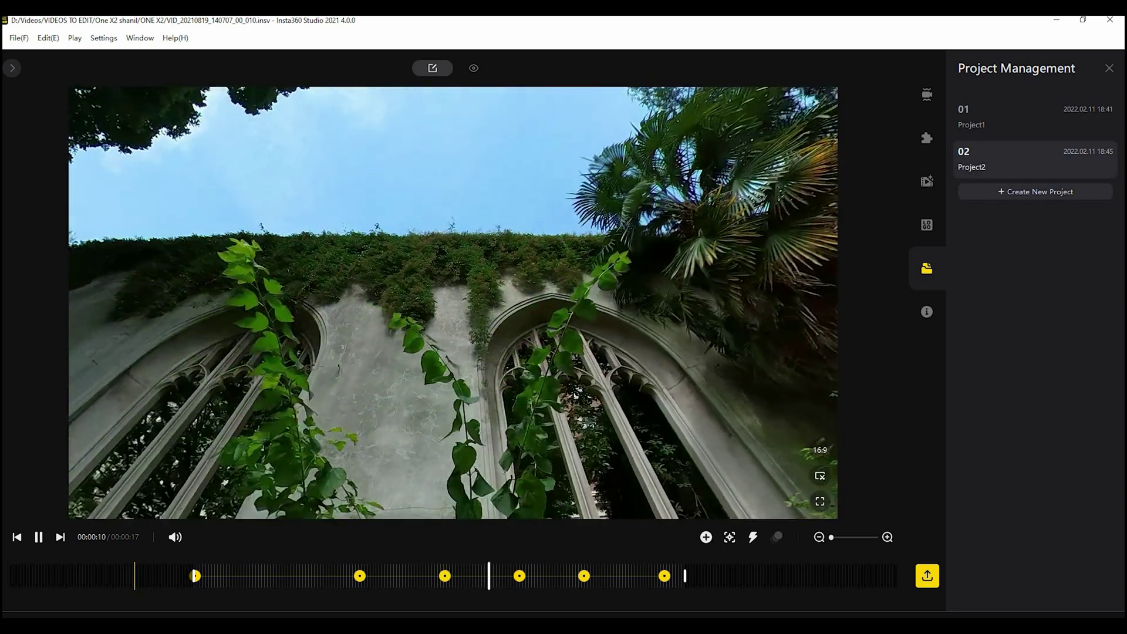
pyautogui.press('space')
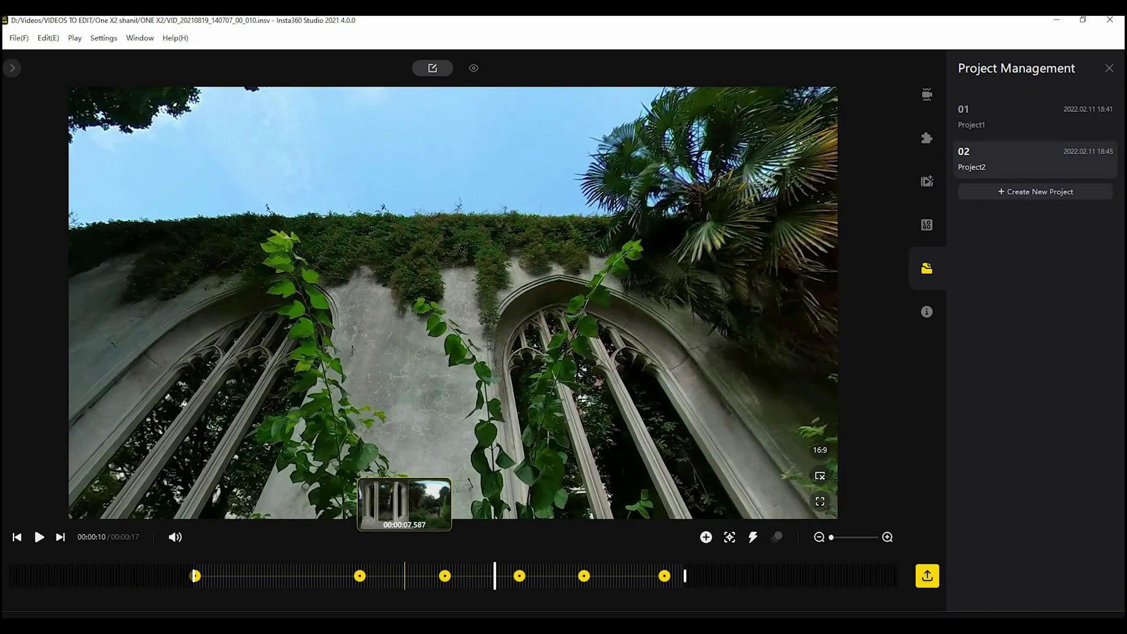
# Step: Change the transition between the second and third keyframes to Fade-In Fade-Out and preview it from about 5 seconds
pyautogui.click(405, 576)
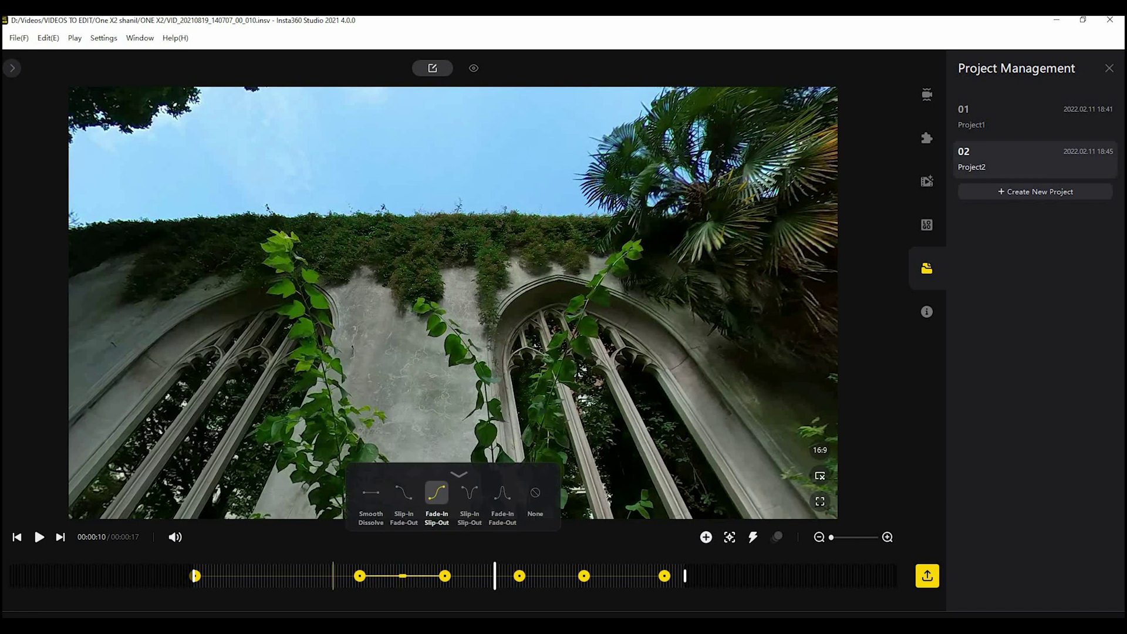
pyautogui.click(345, 576)
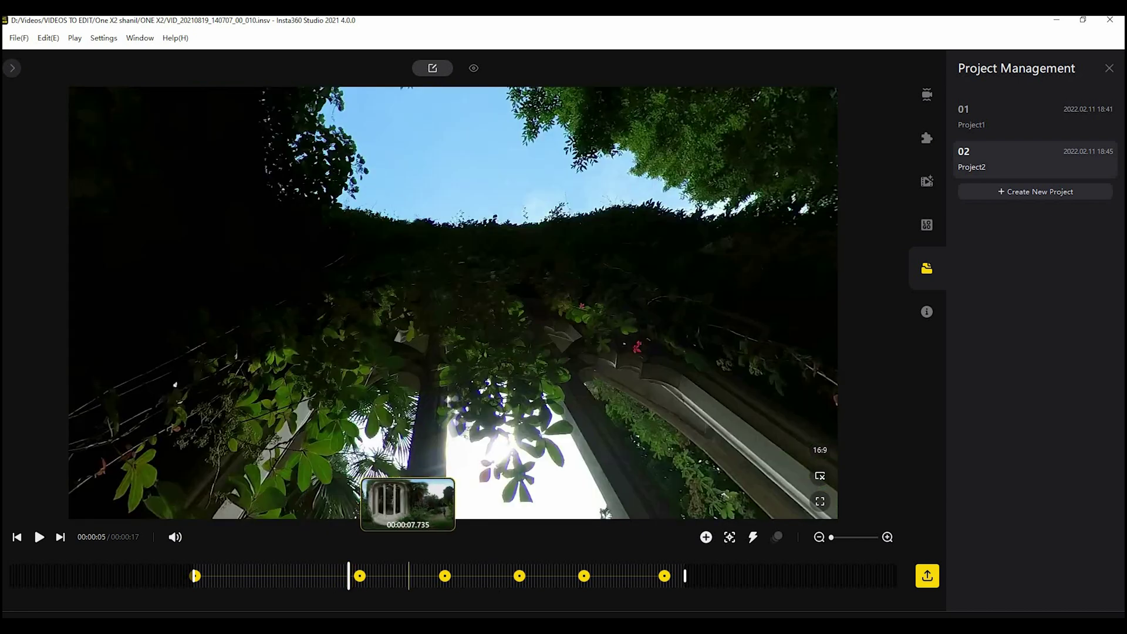
pyautogui.click(405, 576)
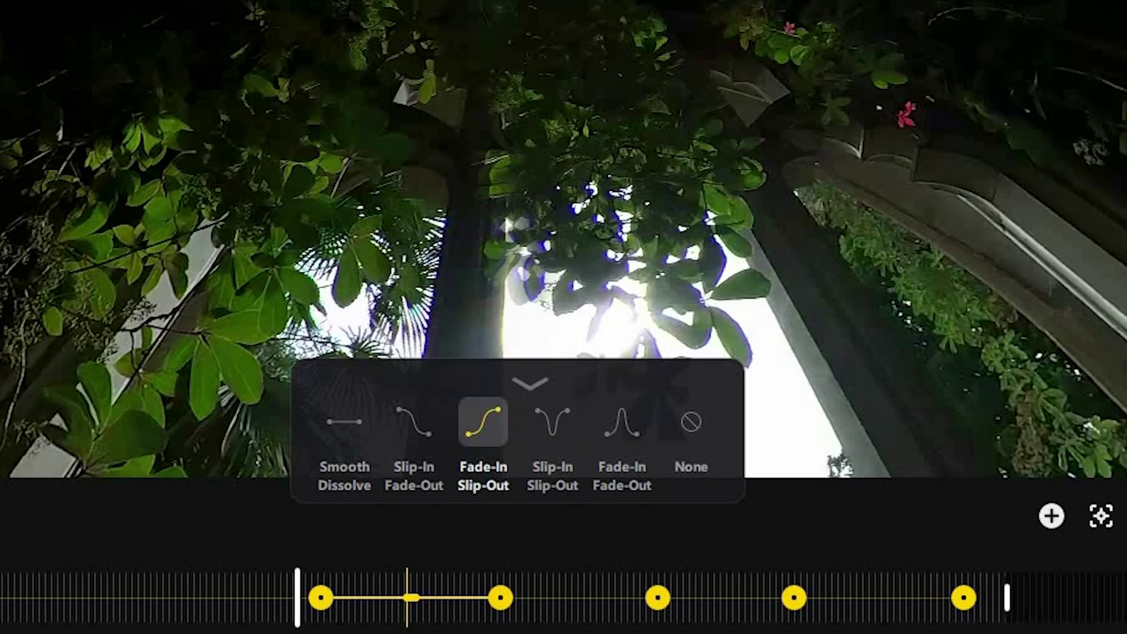
pyautogui.click(503, 492)
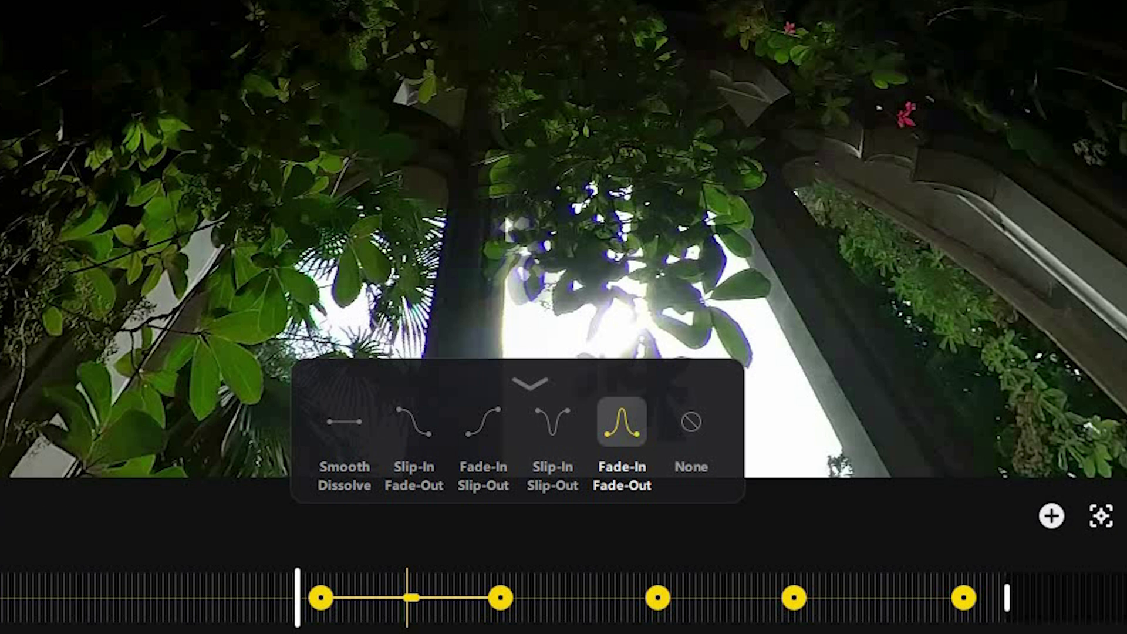
pyautogui.press('space')
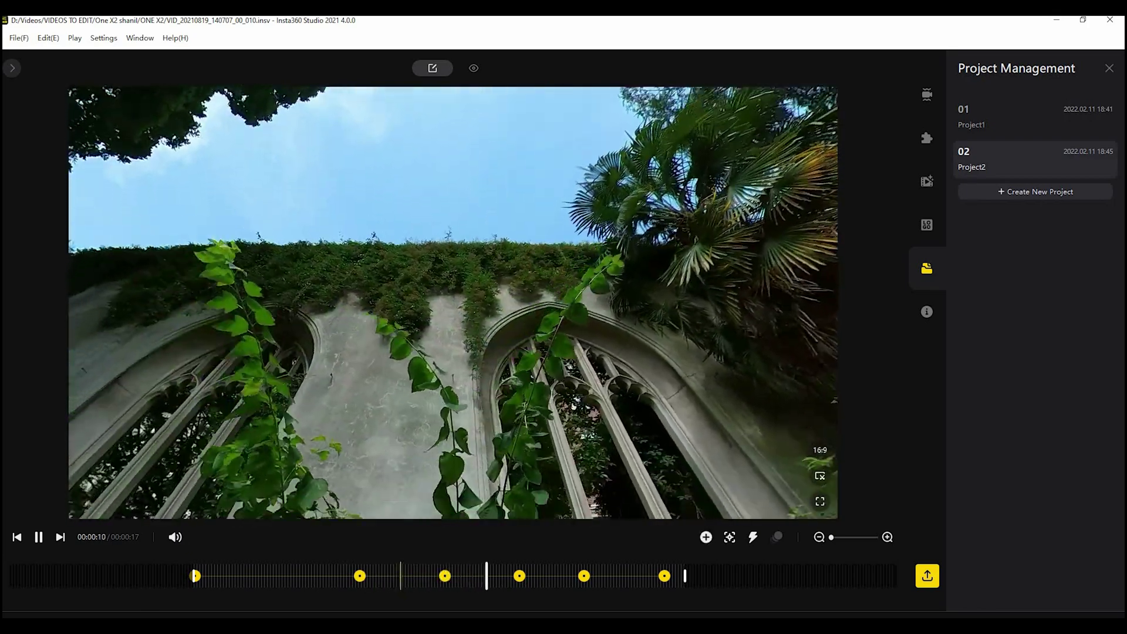
pyautogui.press('space')
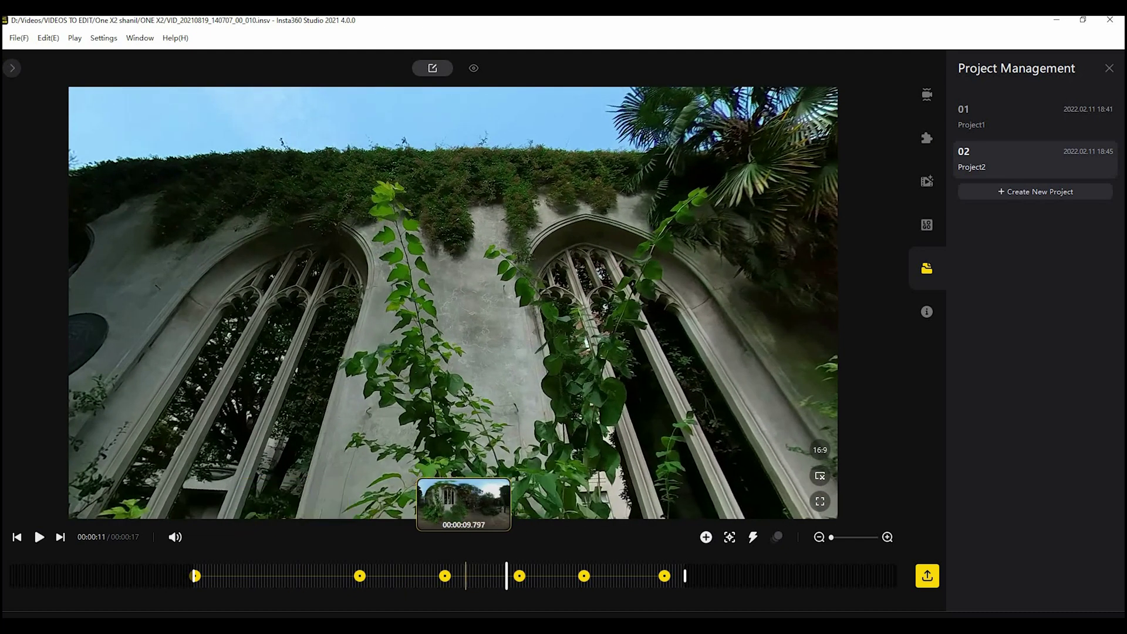
# Step: Delete the third keyframe, at about 9 seconds, and apply and preview a Fade-In Fade-Out transition between its neighbouring keyframes
pyautogui.click(445, 576)
pyautogui.click(445, 596)
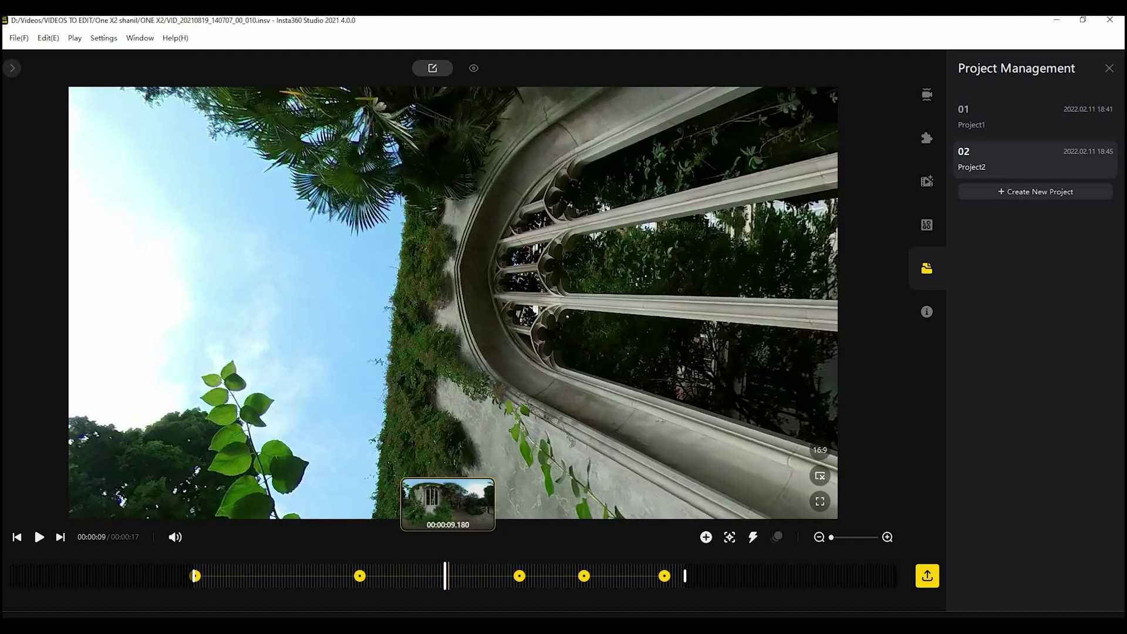
pyautogui.click(449, 576)
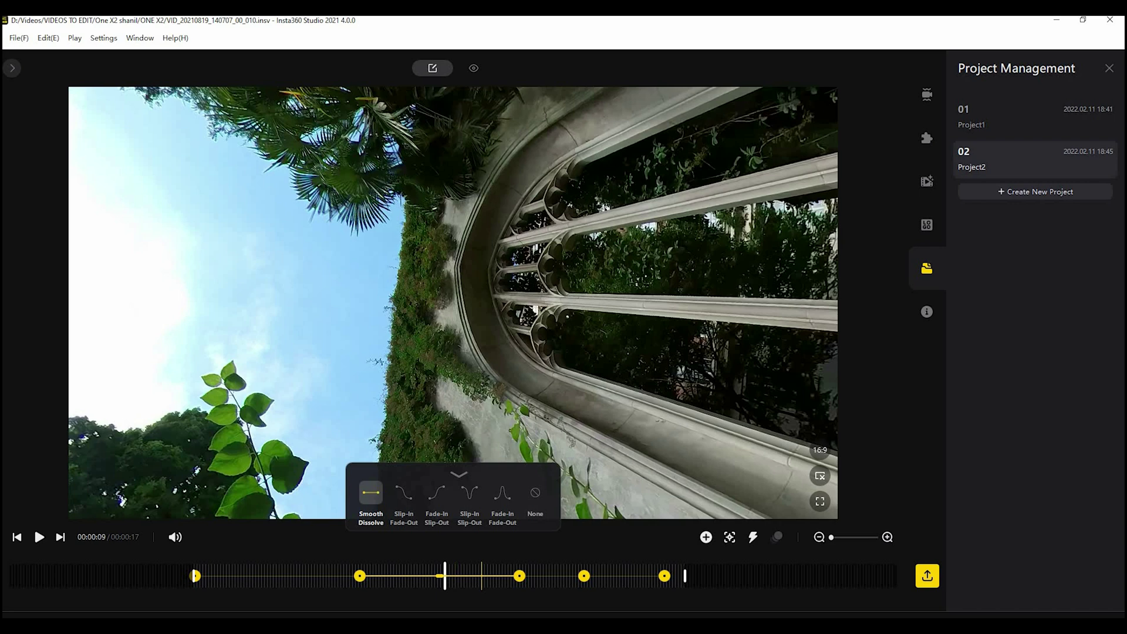
pyautogui.click(502, 493)
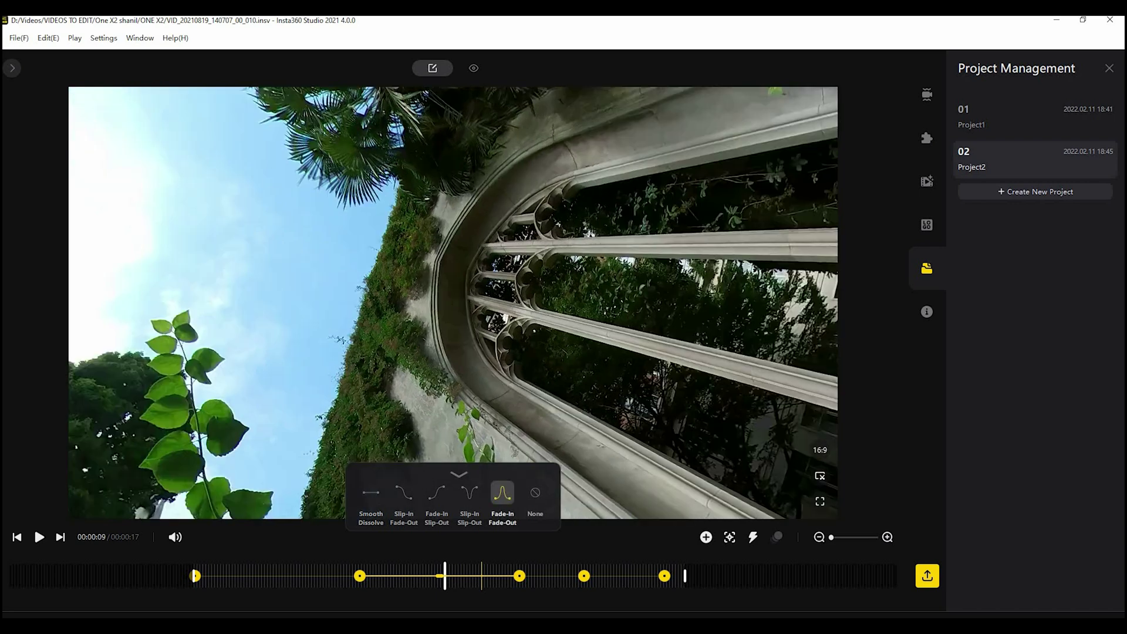
pyautogui.click(312, 576)
pyautogui.click(38, 537)
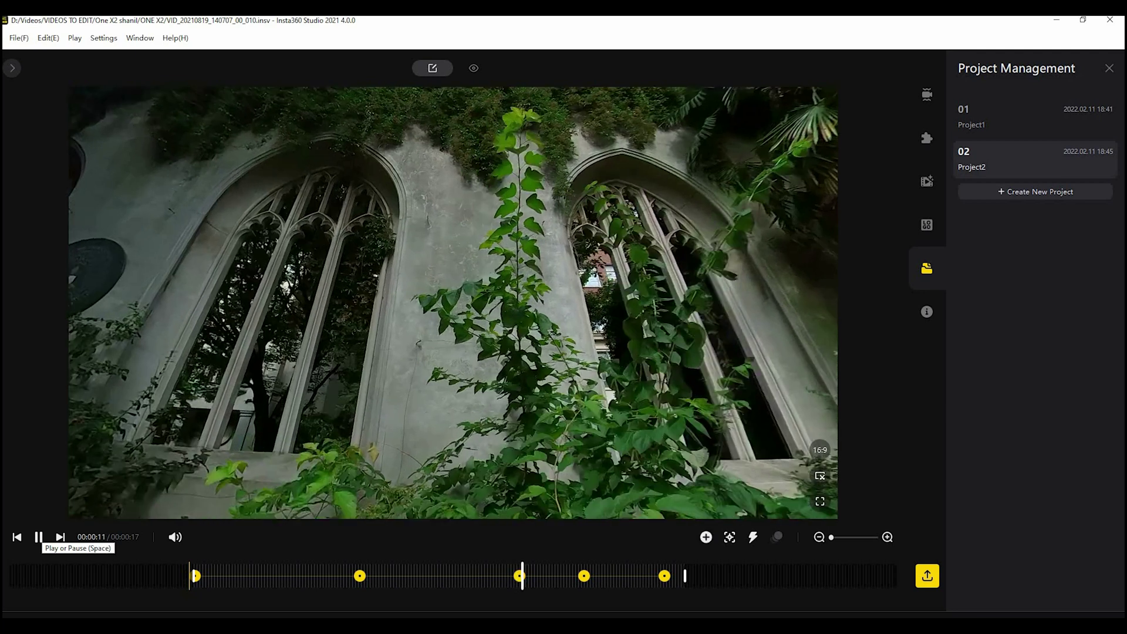
pyautogui.click(39, 537)
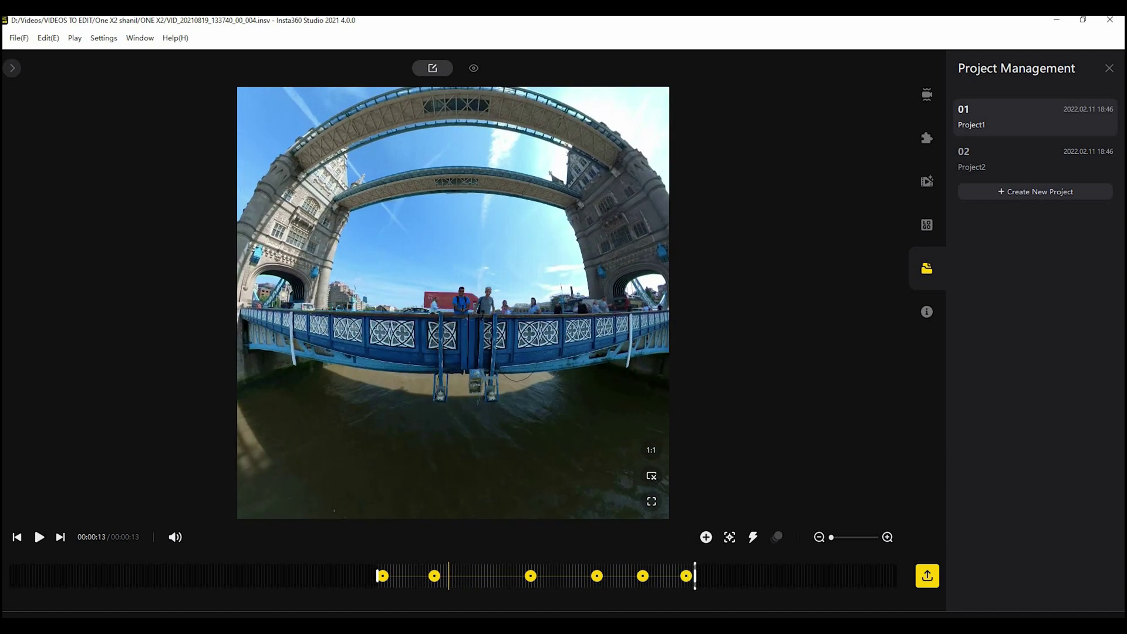
pyautogui.click(483, 576)
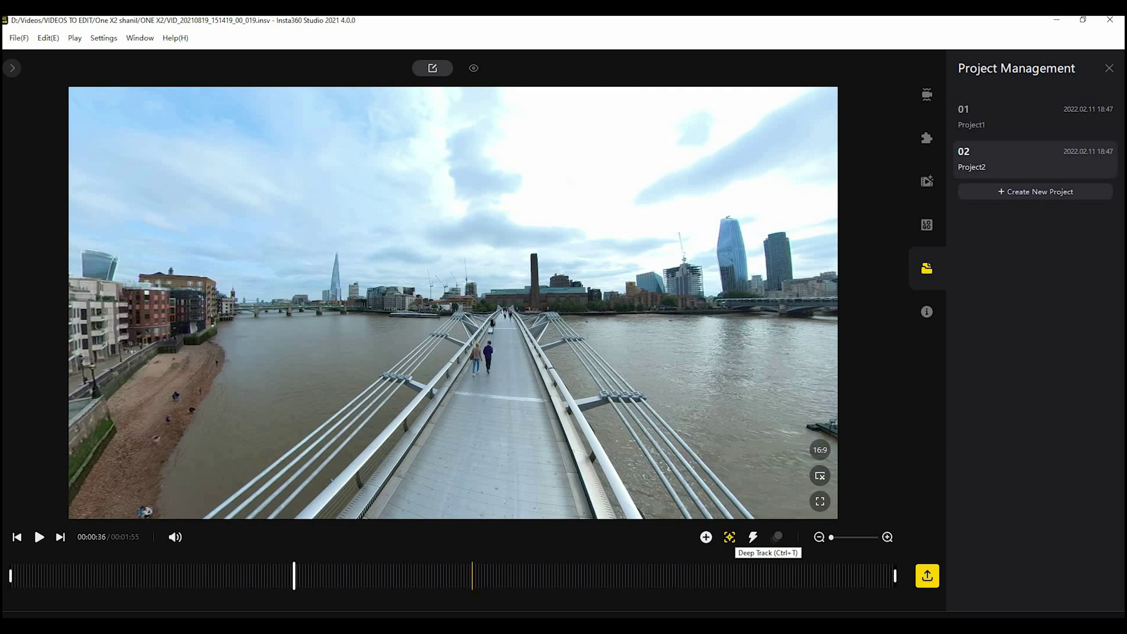
# Step: Deep Track the pedestrian with the backpack on the bridge in VID_019, starting at about 3 seconds
pyautogui.click(730, 538)
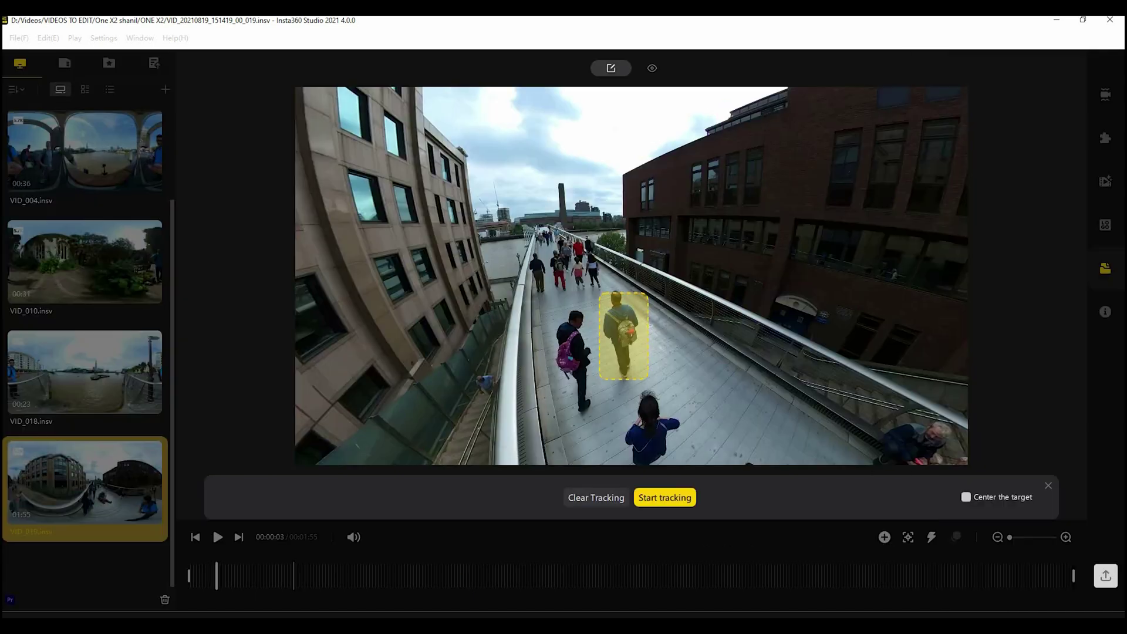
pyautogui.press('space')
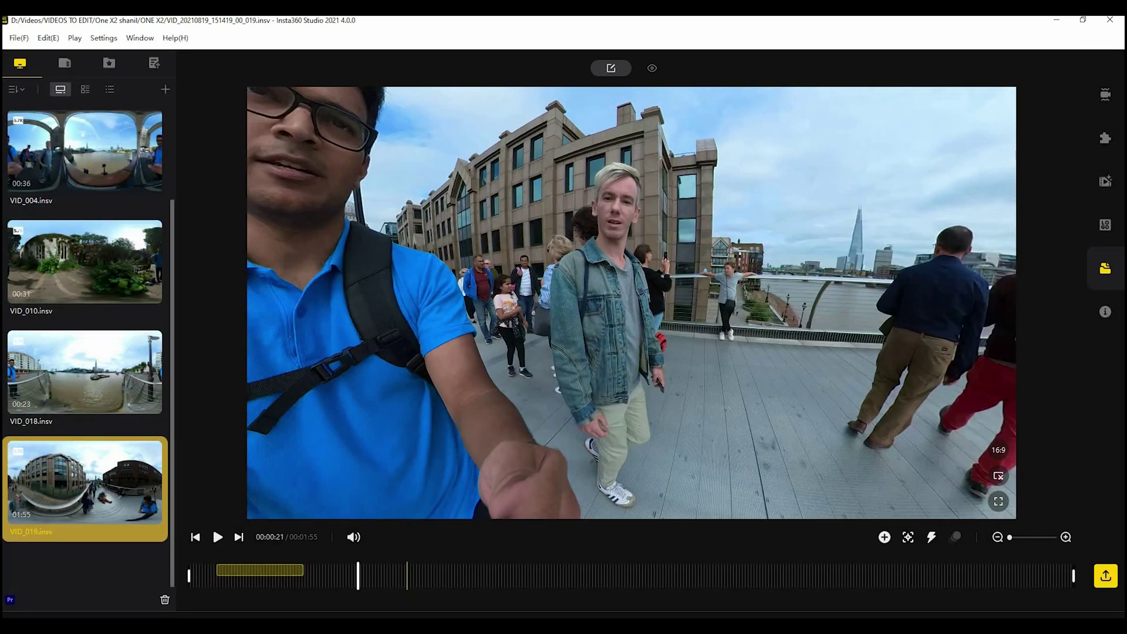
# Step: Deep Track the man in the denim jacket from about 18 seconds and check the tracked view during playback
pyautogui.moveTo(666, 173); pyautogui.dragTo(676, 198)
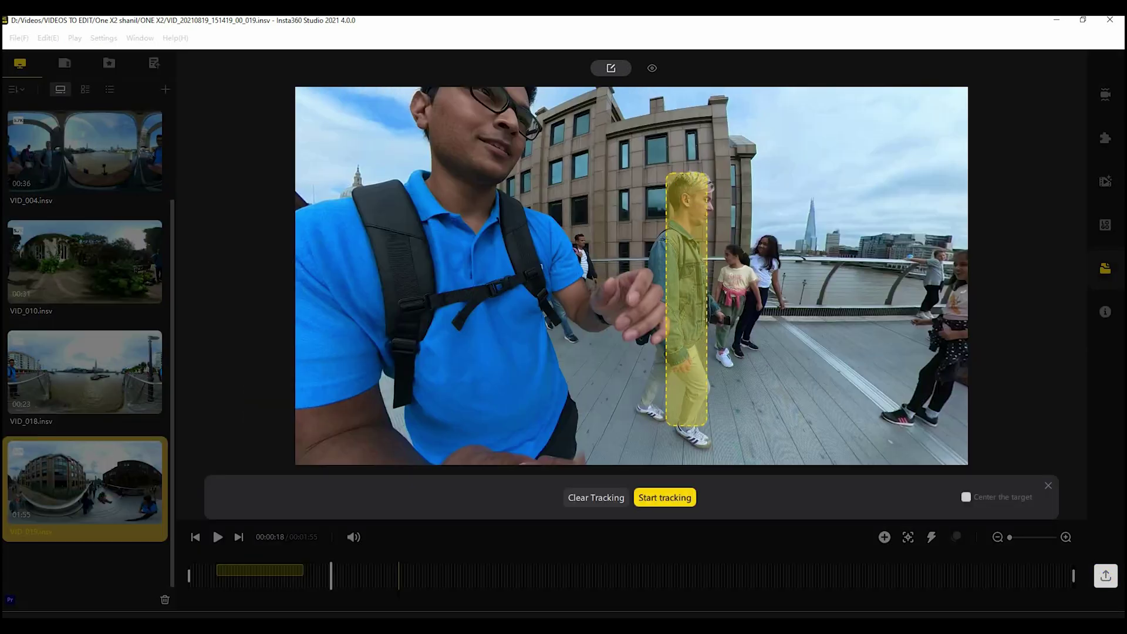
pyautogui.click(665, 497)
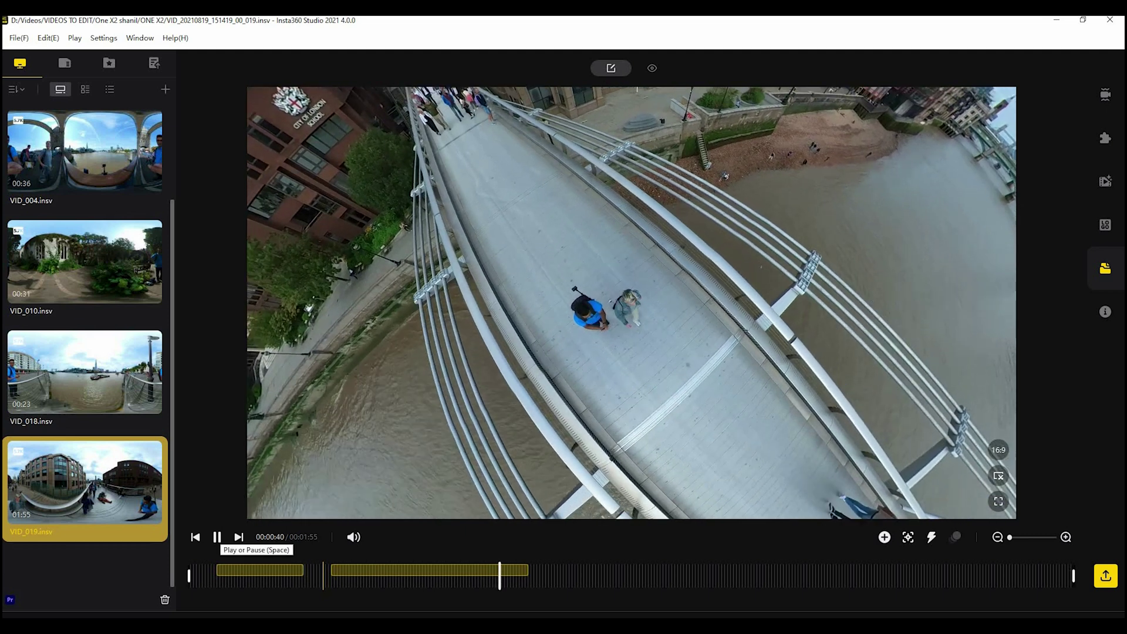
pyautogui.click(217, 537)
pyautogui.moveTo(584, 322); pyautogui.dragTo(940, 400)
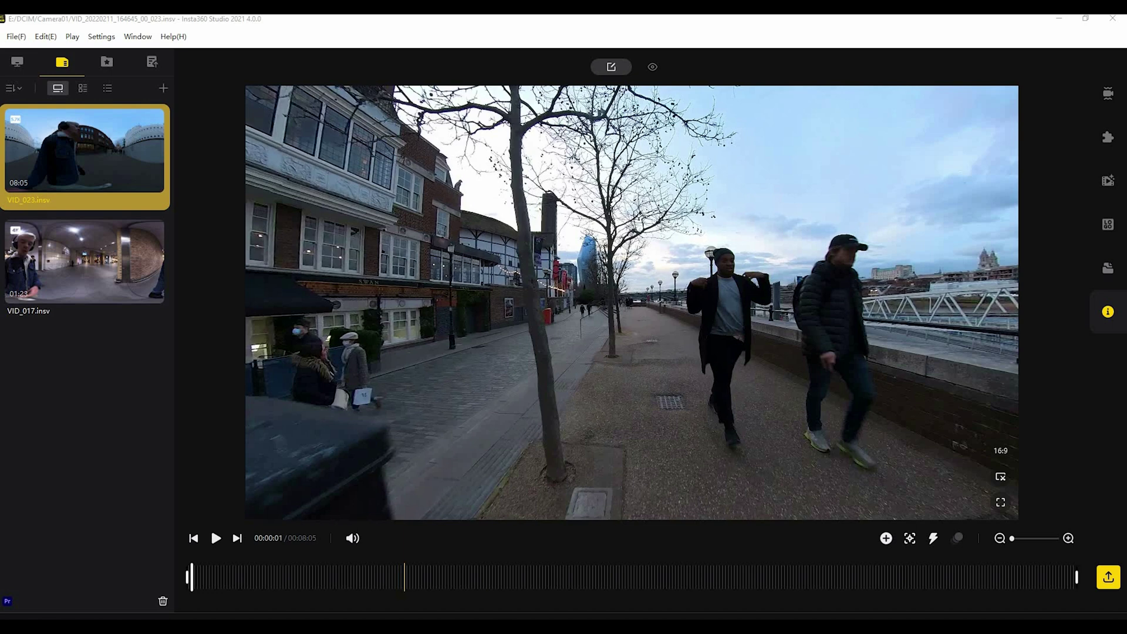
# Step: Add a speed-change segment covering most of VID_023, set its speed to 32x and preview the sped-up footage
pyautogui.click(933, 539)
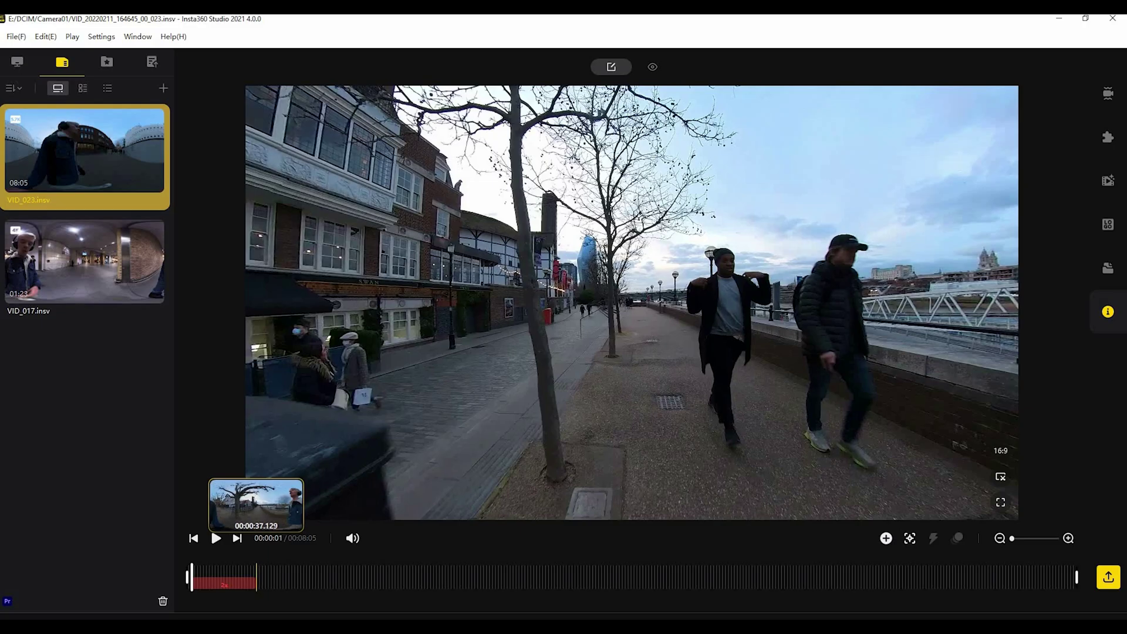
pyautogui.moveTo(256, 577); pyautogui.dragTo(567, 577)
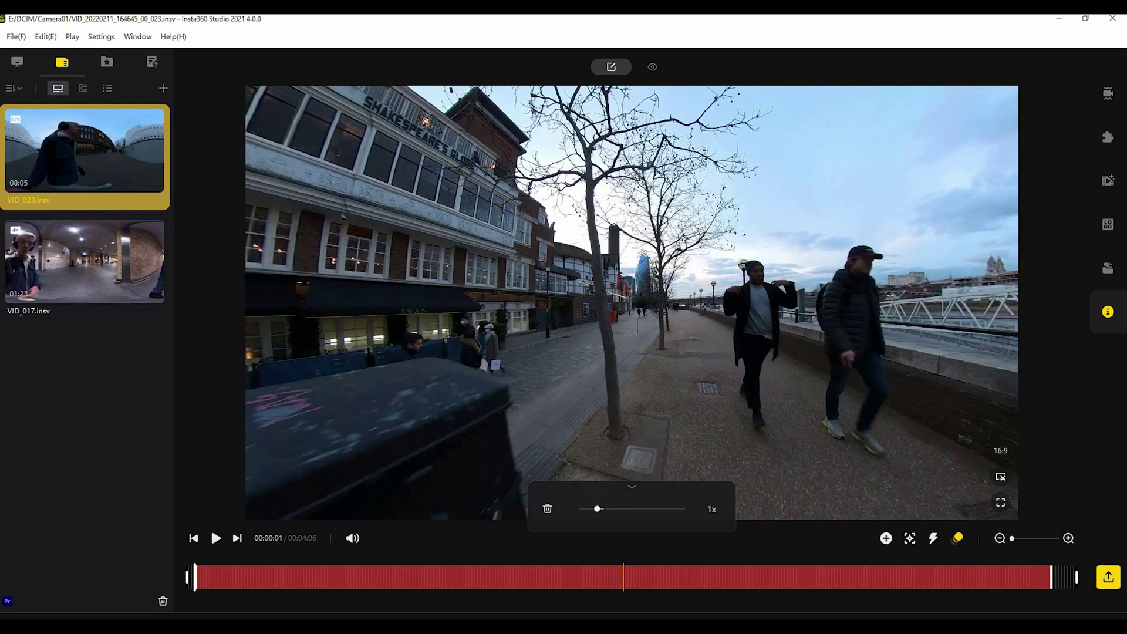
pyautogui.moveTo(597, 509); pyautogui.dragTo(578, 509)
pyautogui.moveTo(579, 509); pyautogui.dragTo(673, 509)
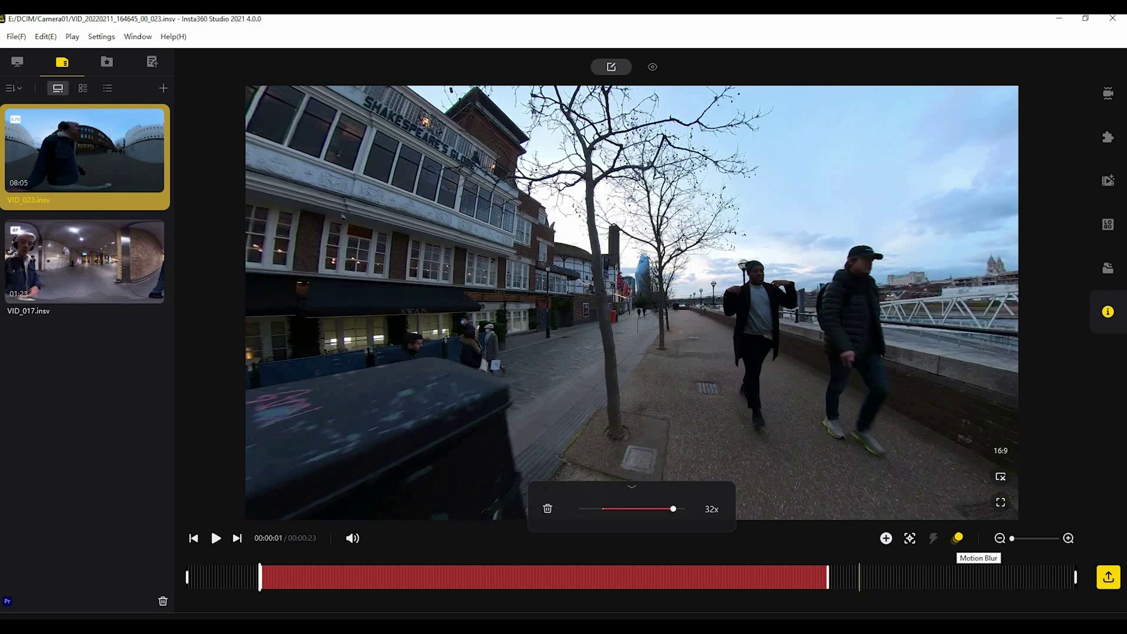
pyautogui.click(215, 539)
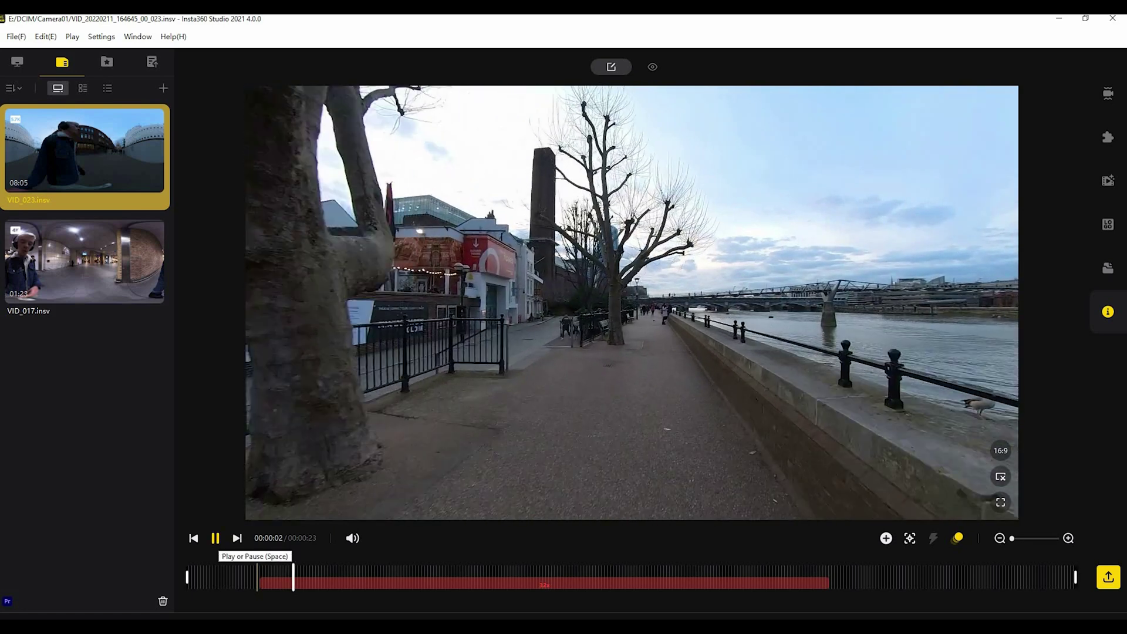
pyautogui.click(215, 539)
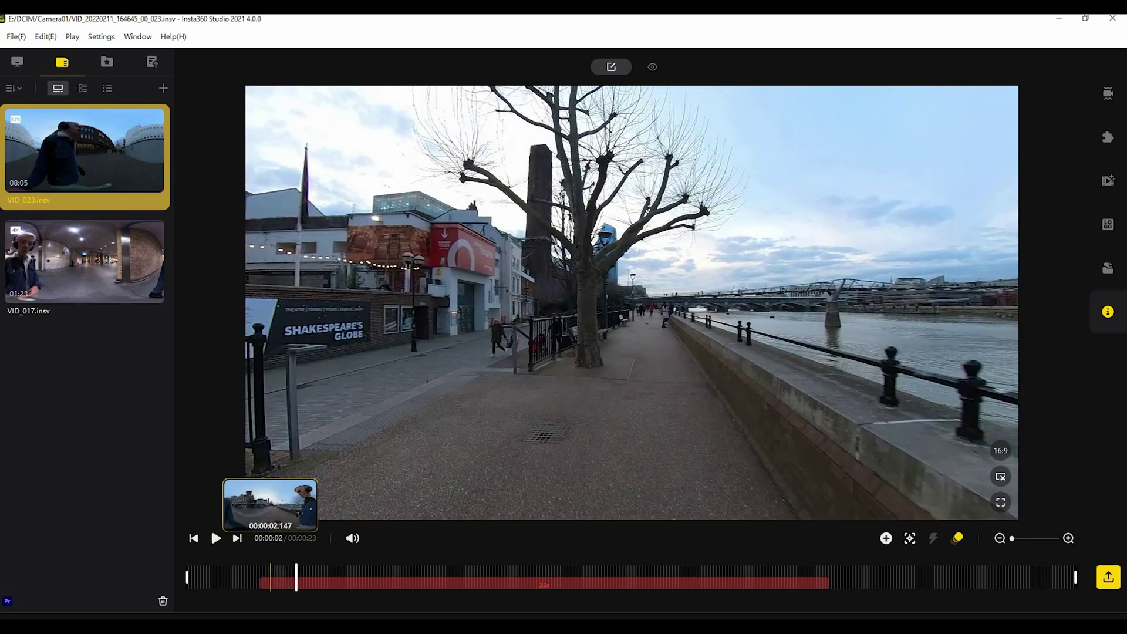
# Step: Add a keyframe near the start of the 32x segment, at about 1 second
pyautogui.click(268, 576)
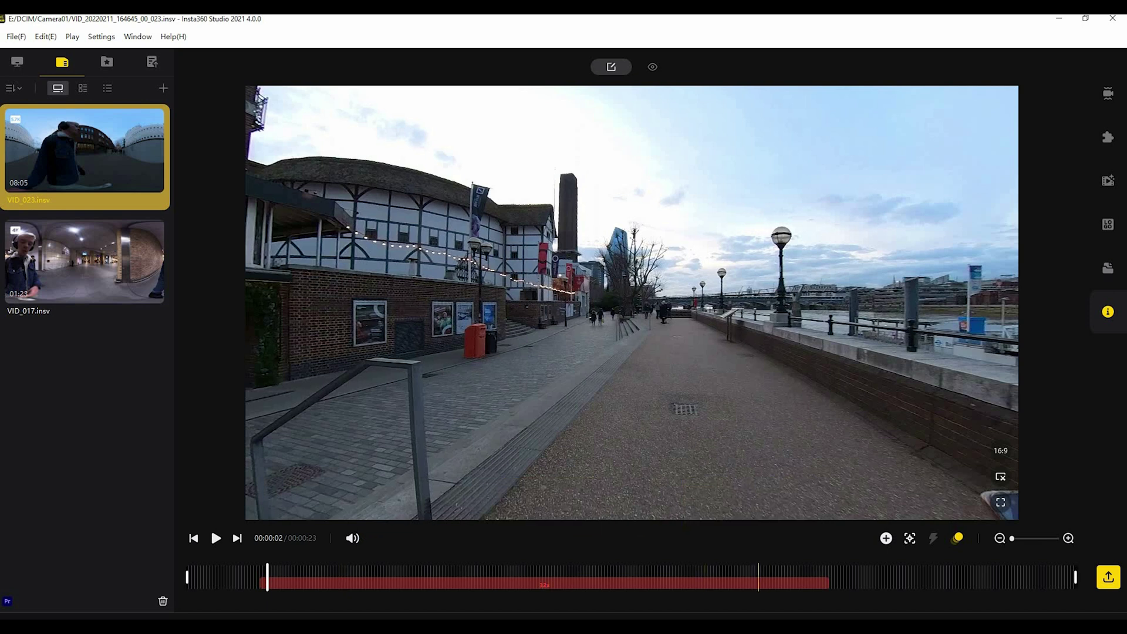
pyautogui.click(262, 577)
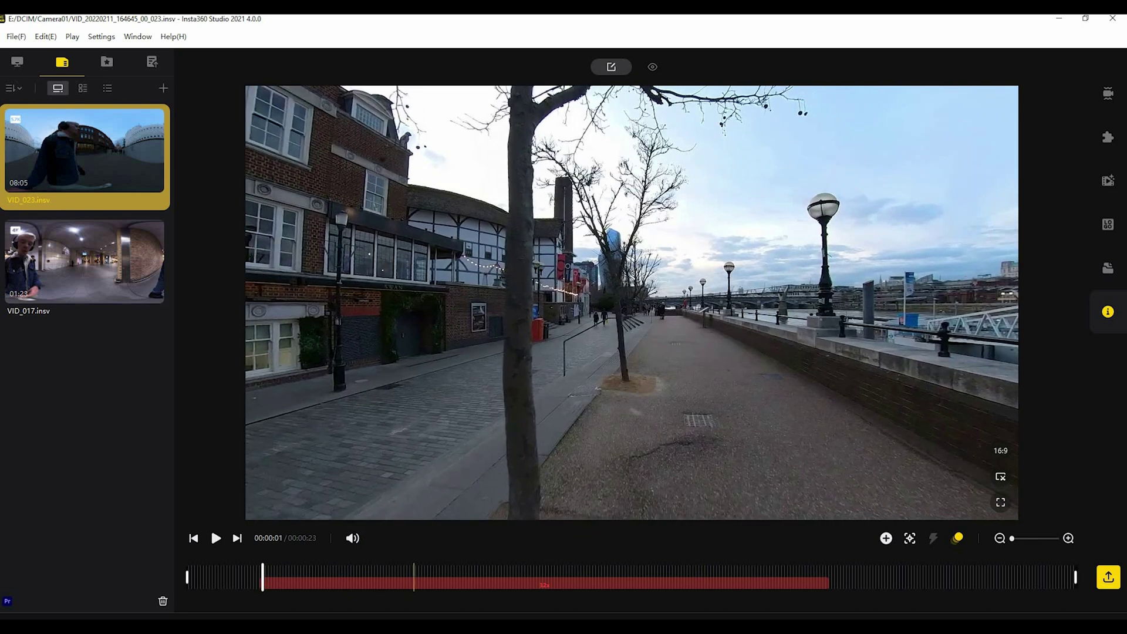
pyautogui.click(886, 539)
pyautogui.moveTo(353, 539)
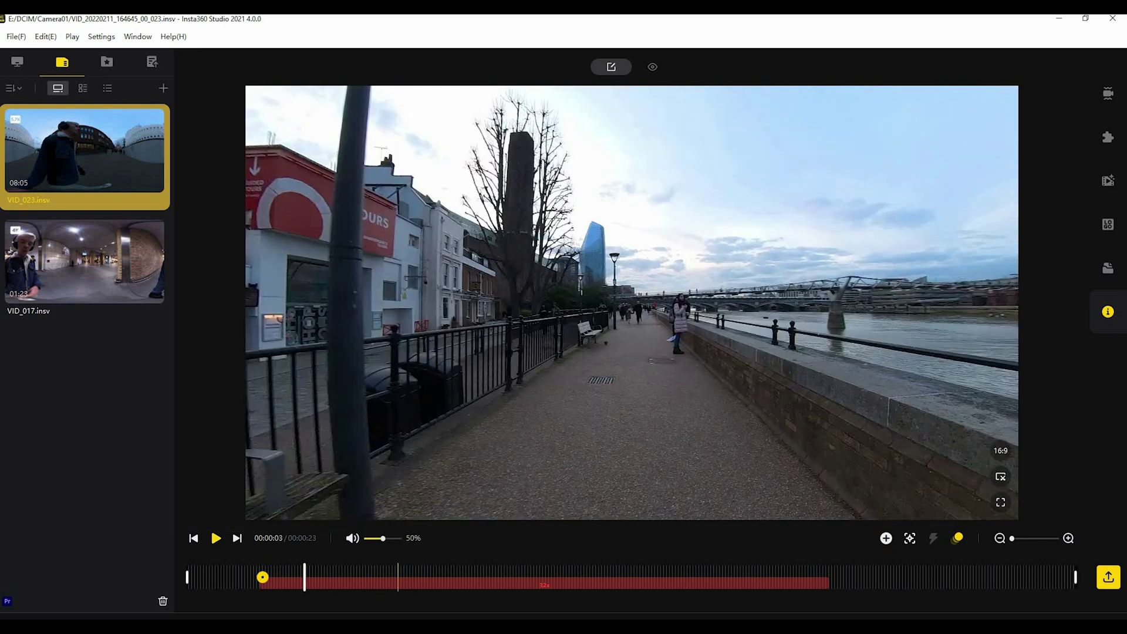
# Step: Reframe the view along the riverside path and add keyframes at about 3 seconds and at two points around 4 seconds, ending under the footbridge
pyautogui.moveTo(631, 303); pyautogui.dragTo(599, 307)
pyautogui.click(886, 538)
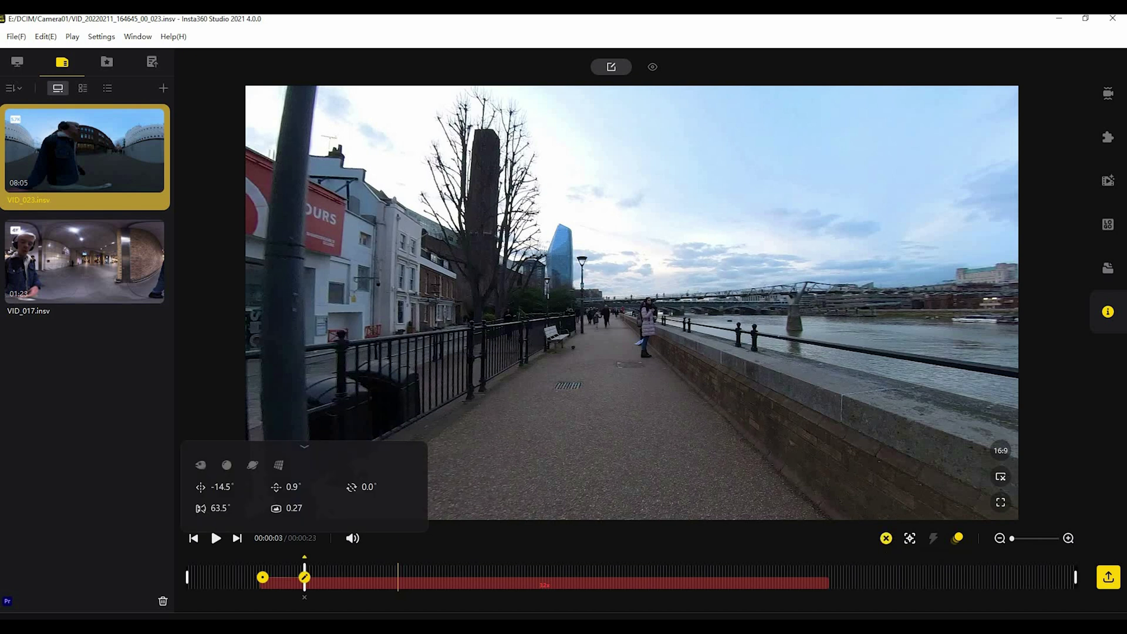
pyautogui.click(342, 577)
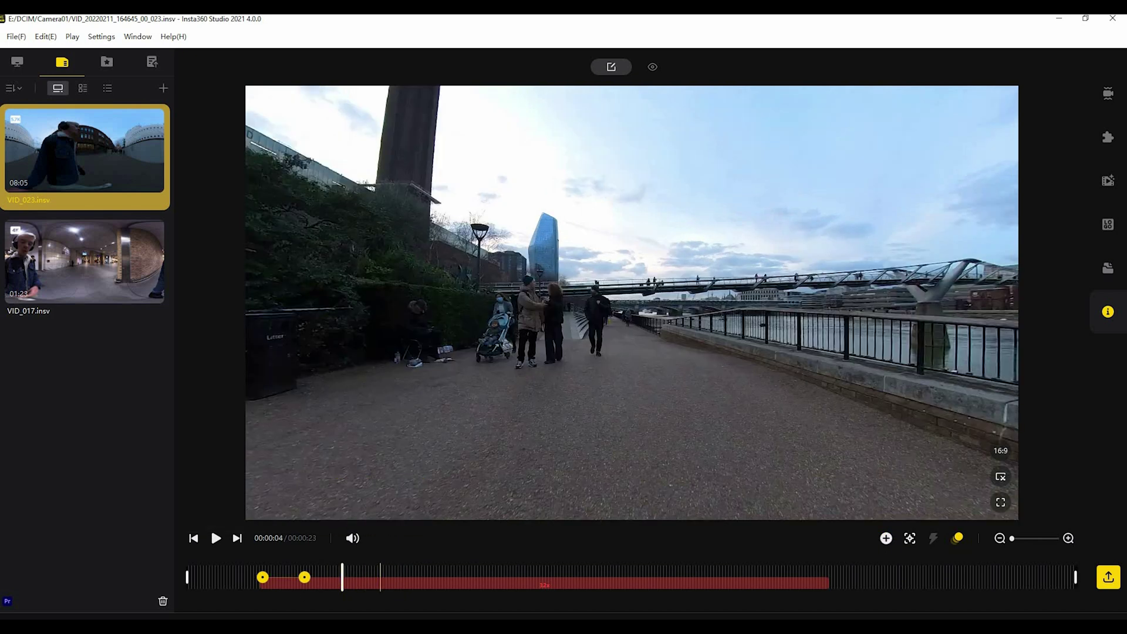
pyautogui.click(886, 539)
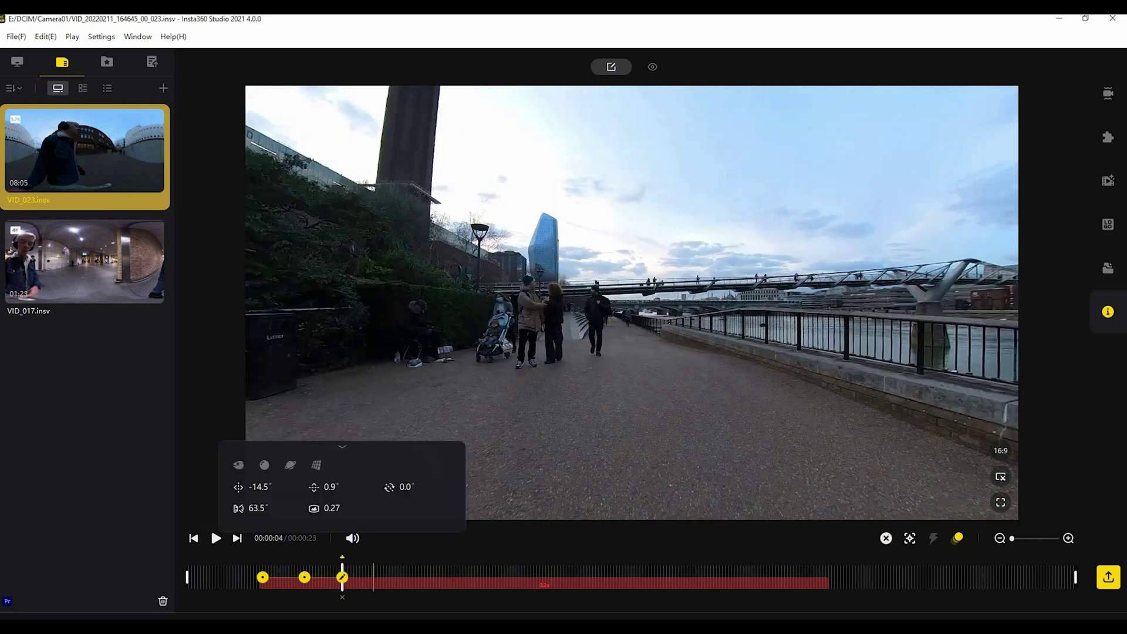
pyautogui.click(374, 577)
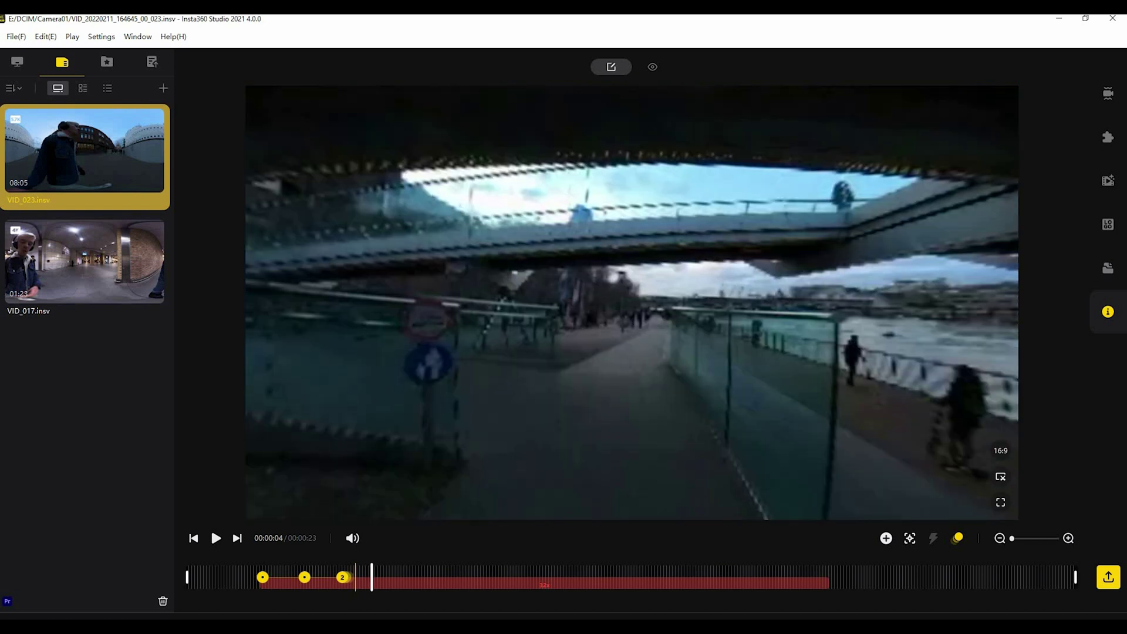
pyautogui.click(886, 538)
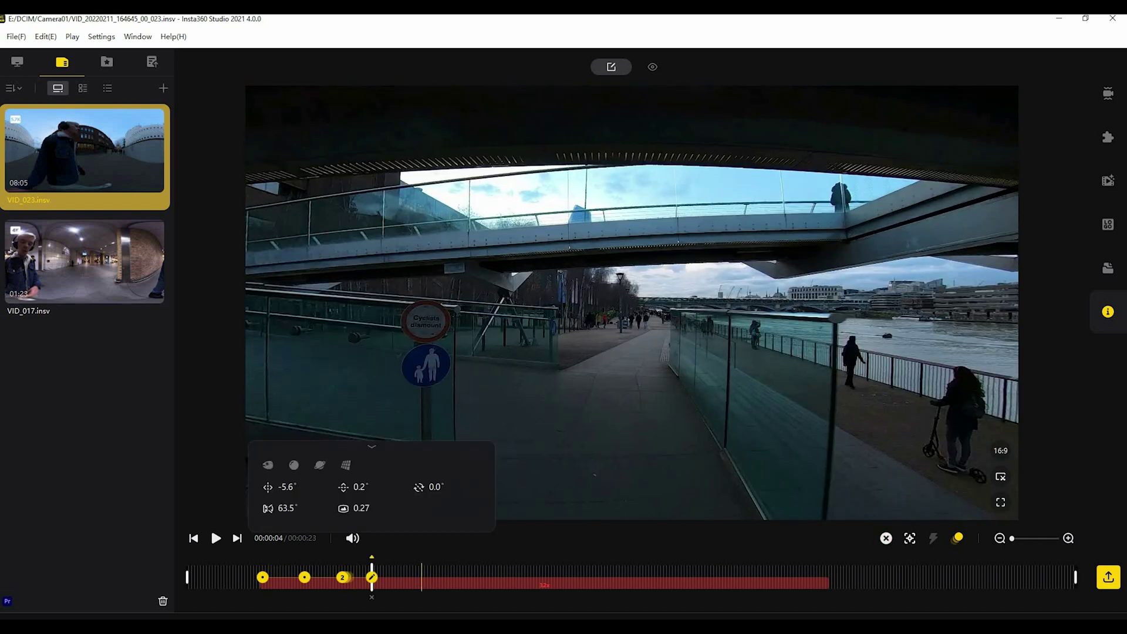
# Step: Play VID_023 past the footbridge keyframes to about 5 seconds and check the framing on the ramp
pyautogui.click(375, 584)
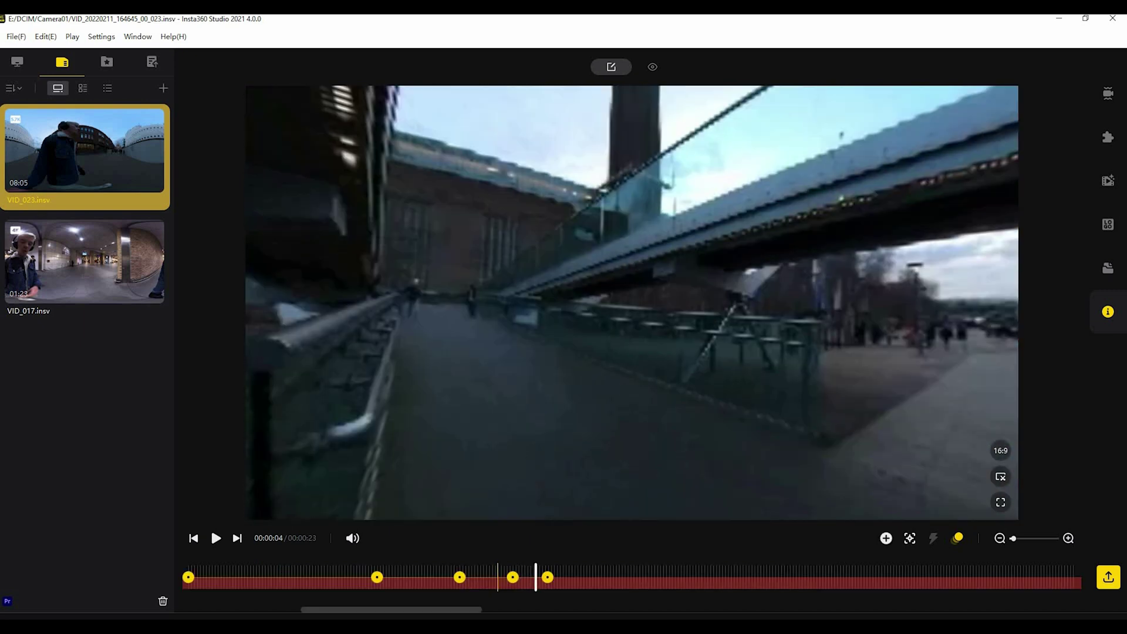
pyautogui.moveTo(536, 577); pyautogui.dragTo(506, 577)
pyautogui.click(215, 538)
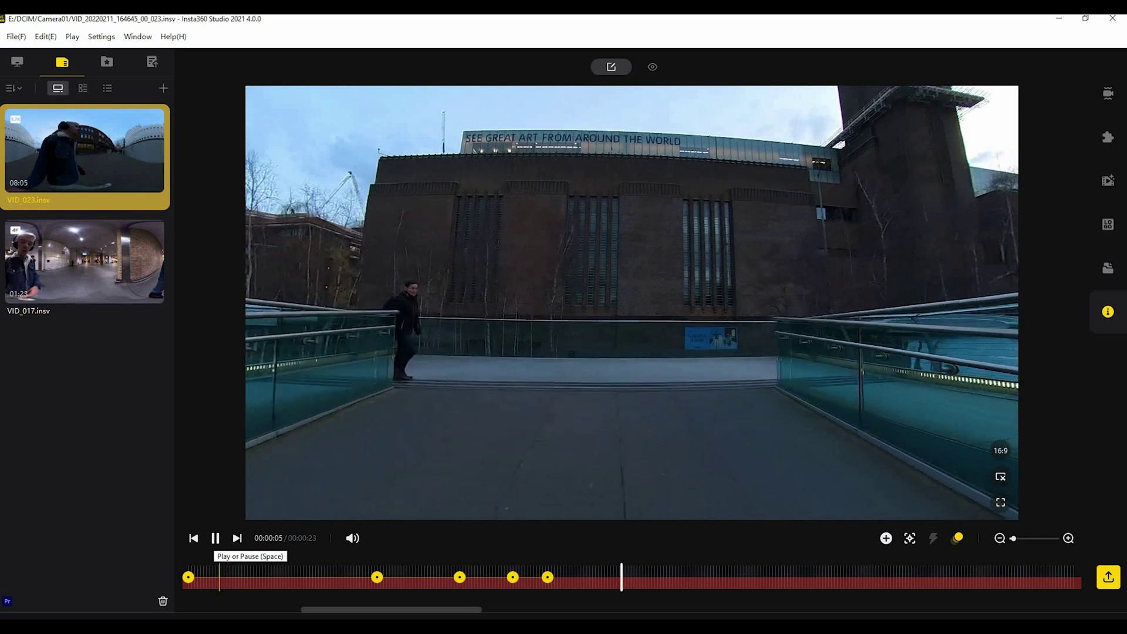
pyautogui.press('space')
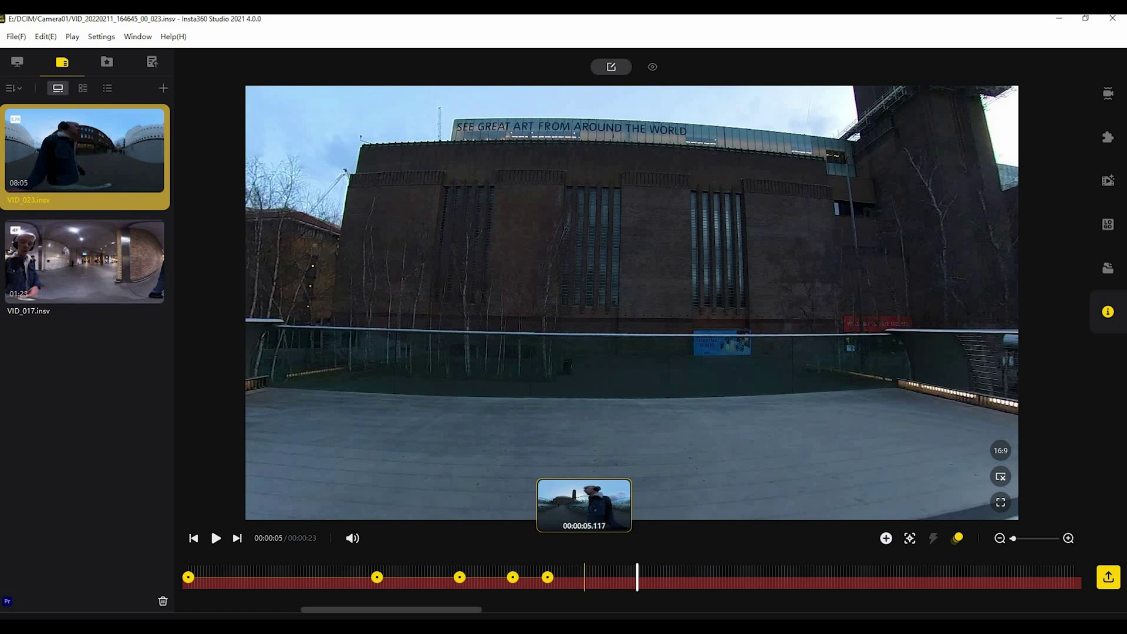
# Step: Add two closely spaced keyframes at about 5 seconds for the turn at the top of the ramp
pyautogui.click(566, 577)
pyautogui.click(638, 577)
pyautogui.click(886, 538)
pyautogui.click(651, 577)
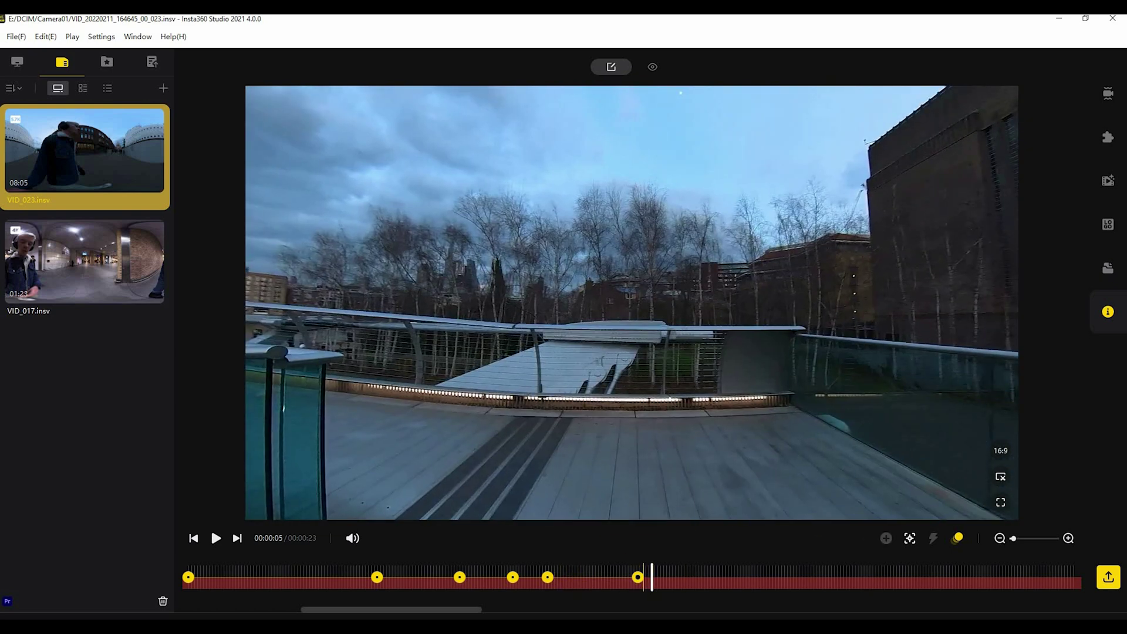
pyautogui.hotkey('ctrl', 'z')
pyautogui.click(886, 538)
pyautogui.moveTo(652, 577); pyautogui.dragTo(628, 577)
pyautogui.click(886, 538)
# Step: Check the ramp section briefly and add a third keyframe just after the turn onto the bridge
pyautogui.click(574, 577)
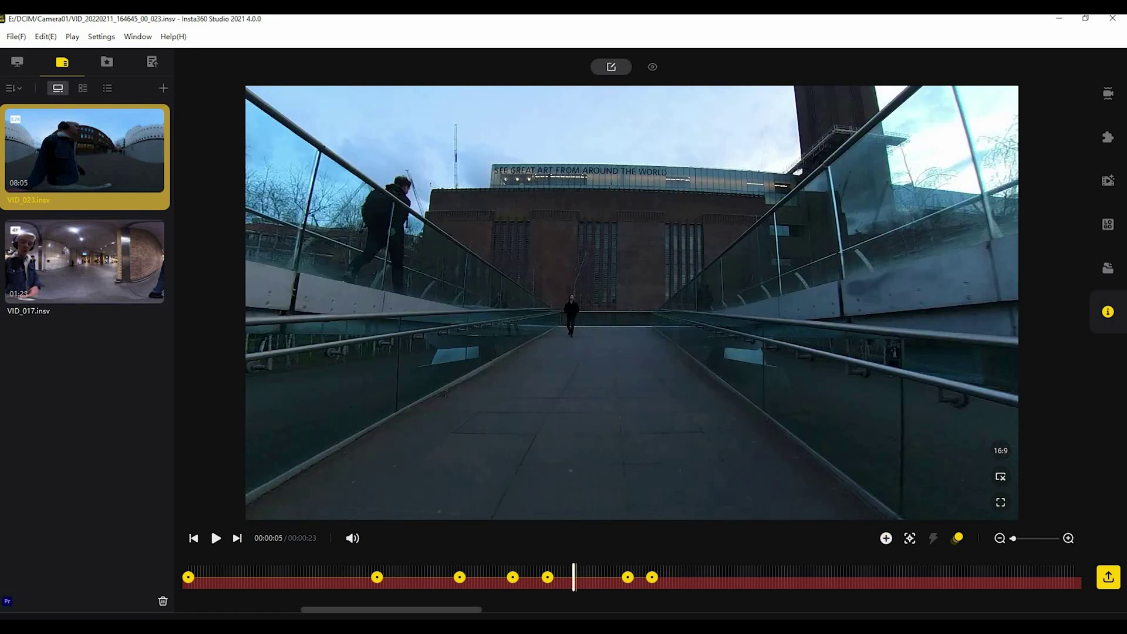
pyautogui.press('space')
pyautogui.press('space')
pyautogui.click(886, 538)
pyautogui.click(654, 578)
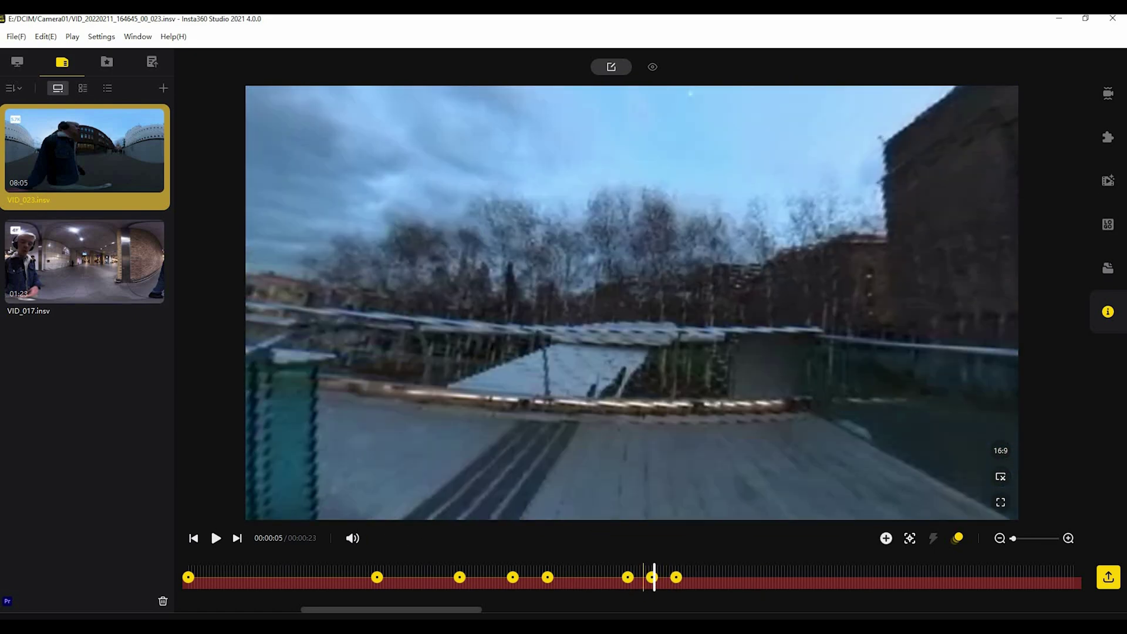
# Step: Add a keyframe at the start of the bridge walk and another on the bridge at about 7 seconds
pyautogui.click(869, 577)
pyautogui.click(886, 538)
pyautogui.scroll(-2, 830, 577)
pyautogui.click(508, 577)
pyautogui.click(572, 577)
pyautogui.click(886, 538)
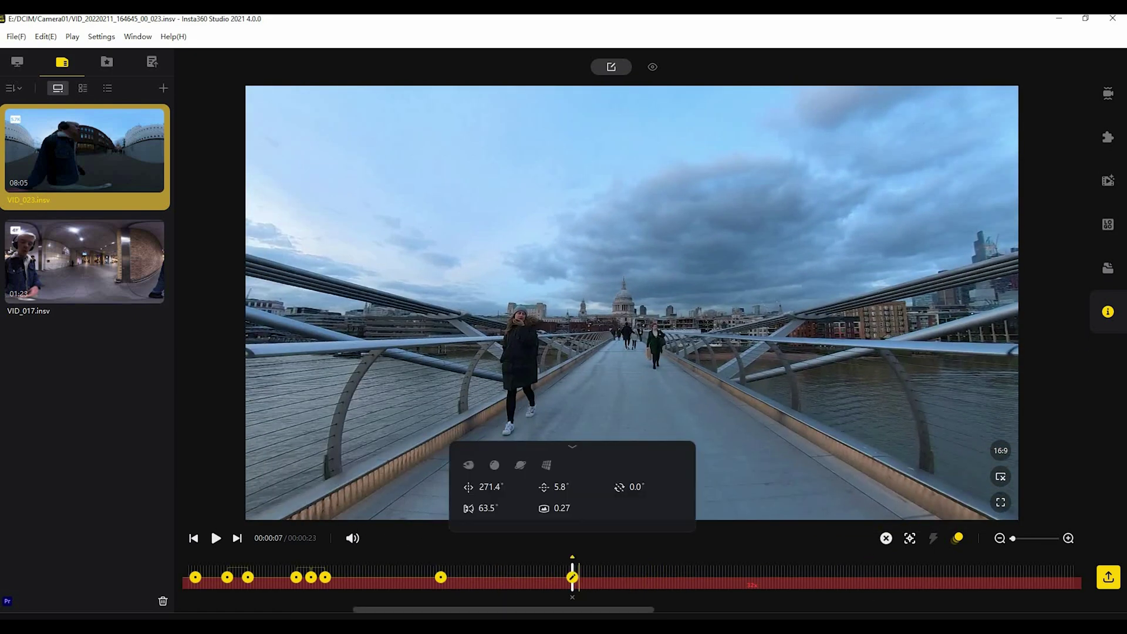
# Step: Add three spaced keyframes along the rest of the bridge, the last one just past 10 seconds
pyautogui.click(640, 577)
pyautogui.click(702, 577)
pyautogui.click(886, 538)
pyautogui.click(849, 577)
pyautogui.click(887, 538)
pyautogui.click(946, 577)
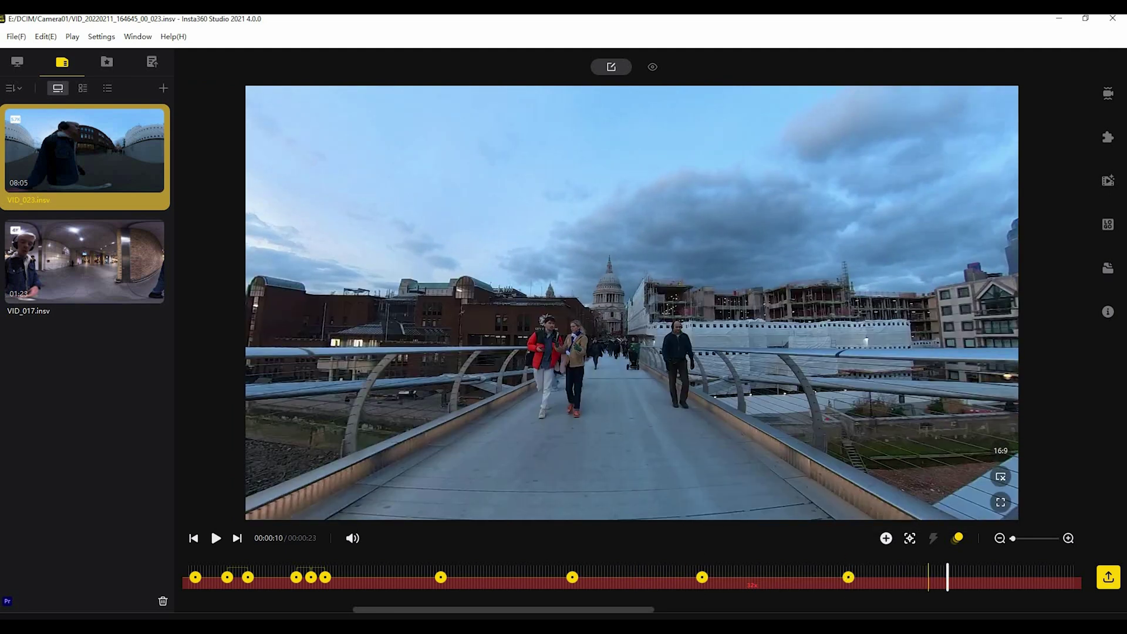
pyautogui.click(969, 577)
pyautogui.click(886, 538)
# Step: Add keyframes on the approach to the cathedral, one at about 15 seconds and one at the end of the 32x segment
pyautogui.scroll(-3, 781, 577)
pyautogui.click(709, 577)
pyautogui.press('k')
pyautogui.click(768, 577)
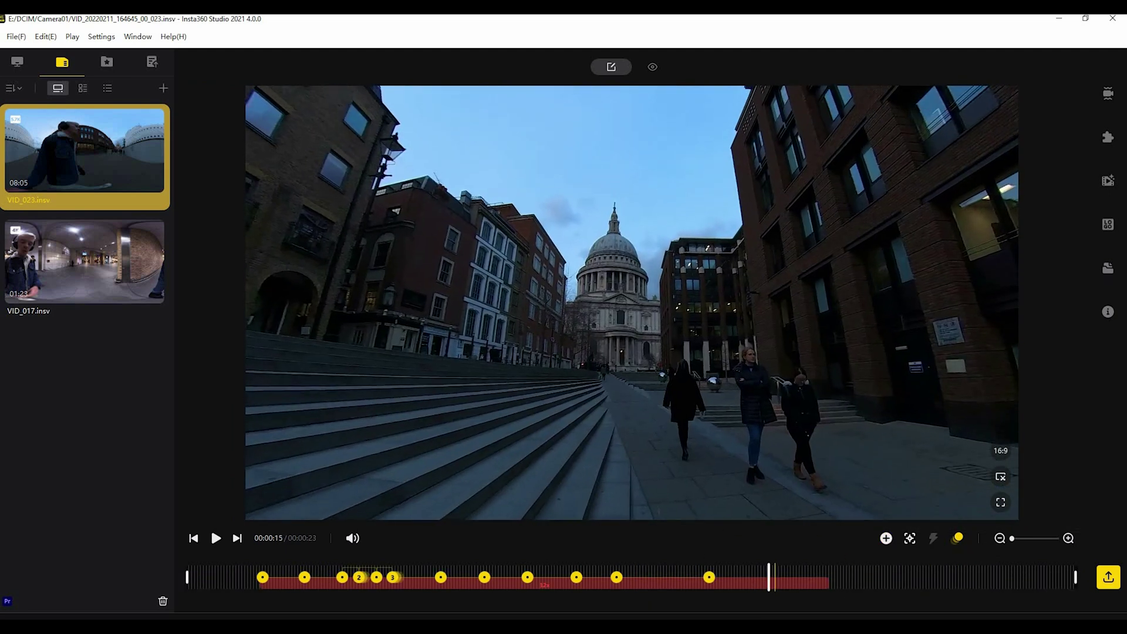
pyautogui.press('k')
pyautogui.click(823, 577)
pyautogui.press('k')
# Step: Add three keyframes after the 32x segment, the middle one at about 19 seconds with the cathedral in view
pyautogui.click(849, 577)
pyautogui.click(886, 538)
pyautogui.click(917, 577)
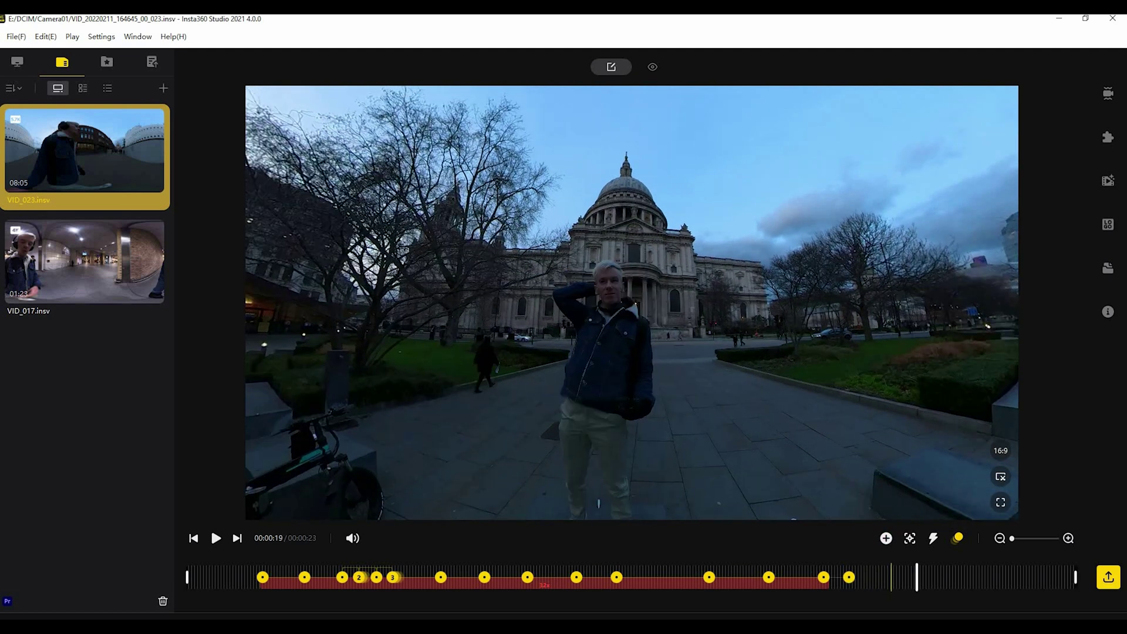
pyautogui.click(886, 538)
pyautogui.click(962, 577)
pyautogui.click(886, 538)
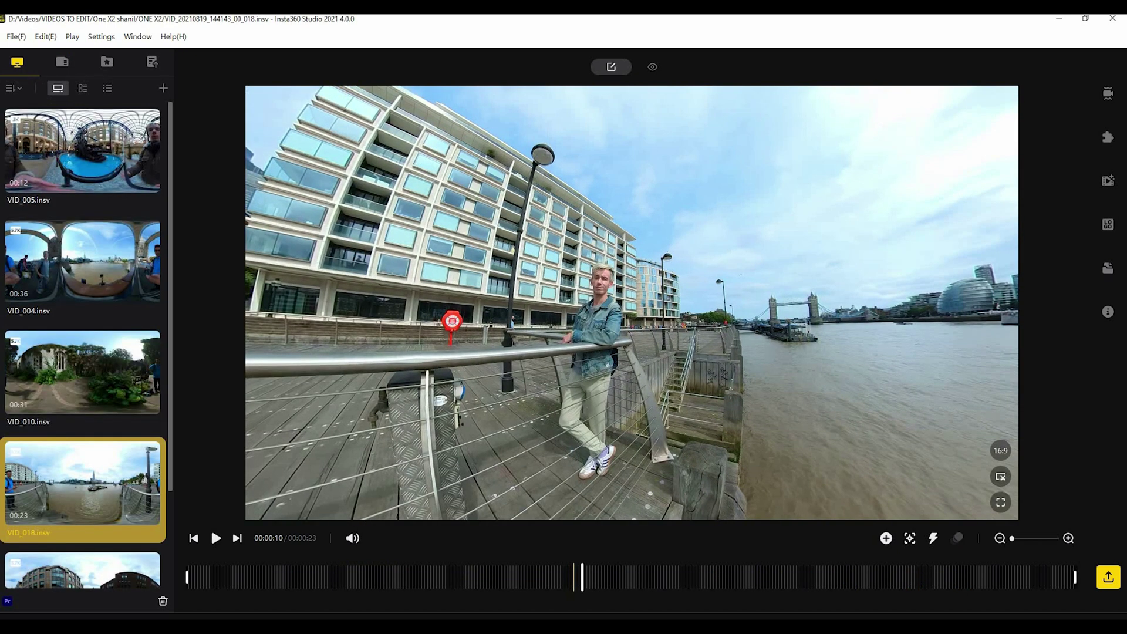
# Step: Switch VID_018 to Project1 in Project Management and open its video export settings
pyautogui.click(1108, 268)
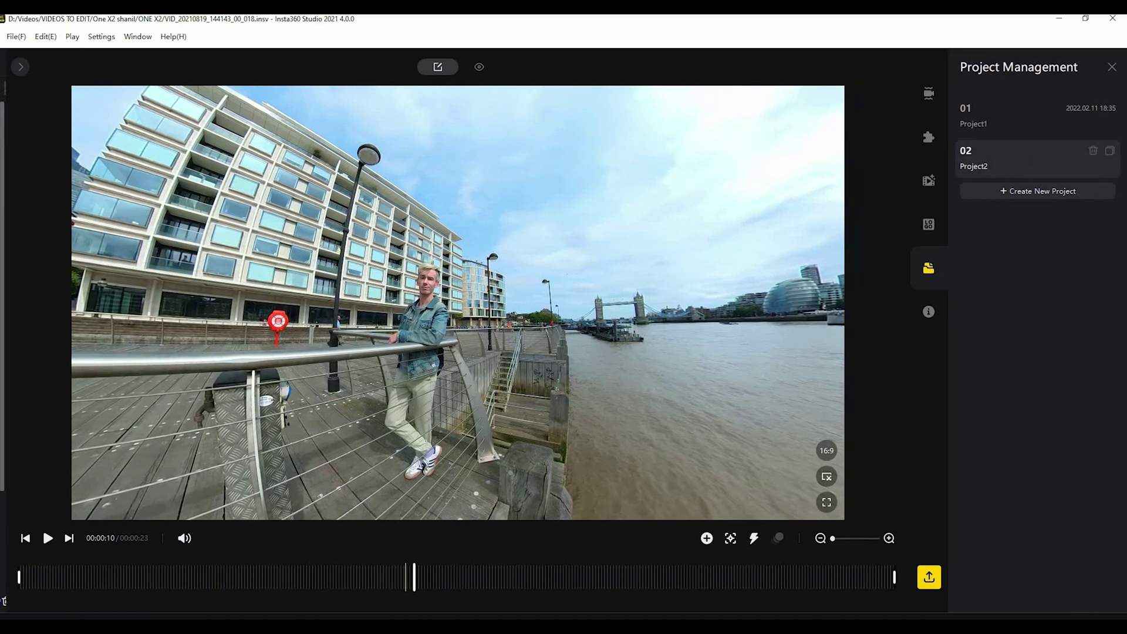
pyautogui.click(1030, 115)
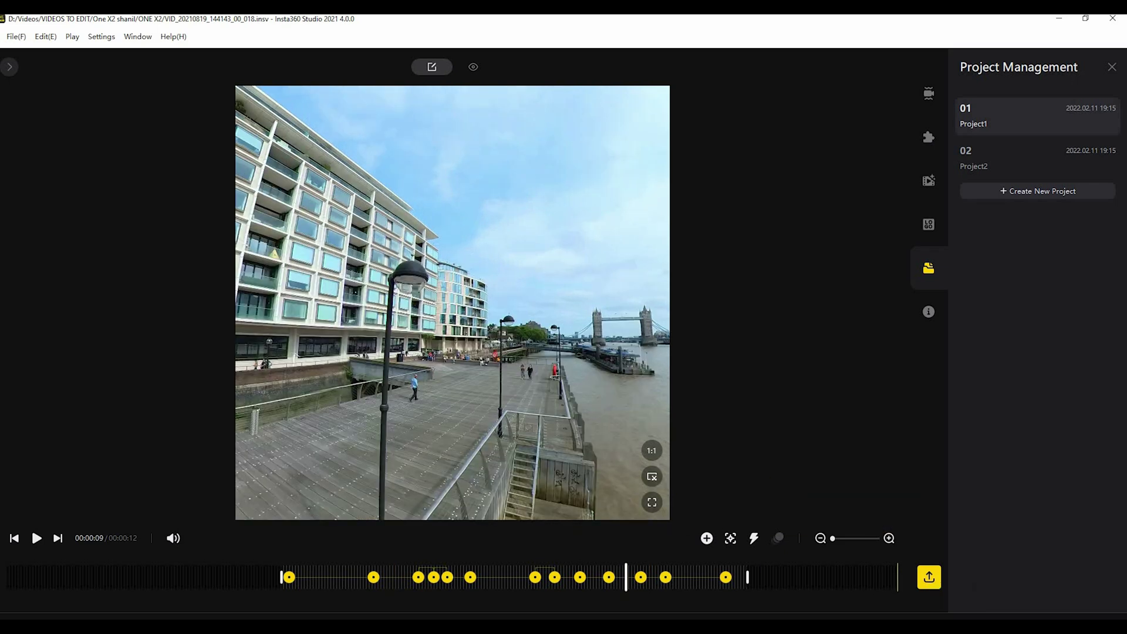
pyautogui.click(929, 577)
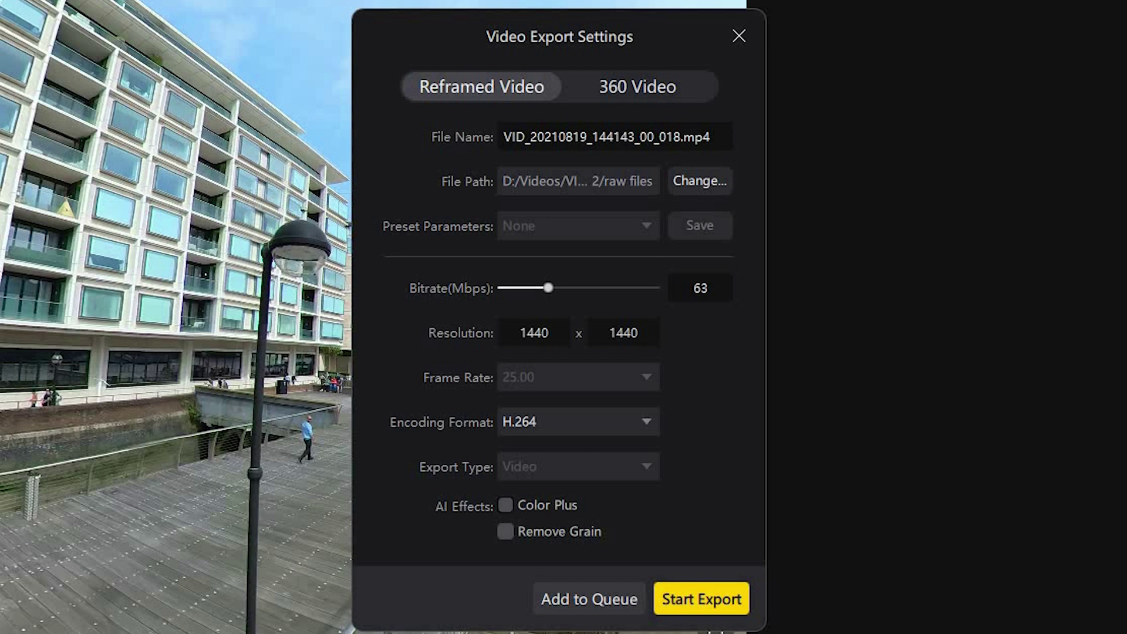
# Step: Compare the 360 Video and Reframed Video export settings and examine the bitrate control and available encoding formats
pyautogui.click(637, 86)
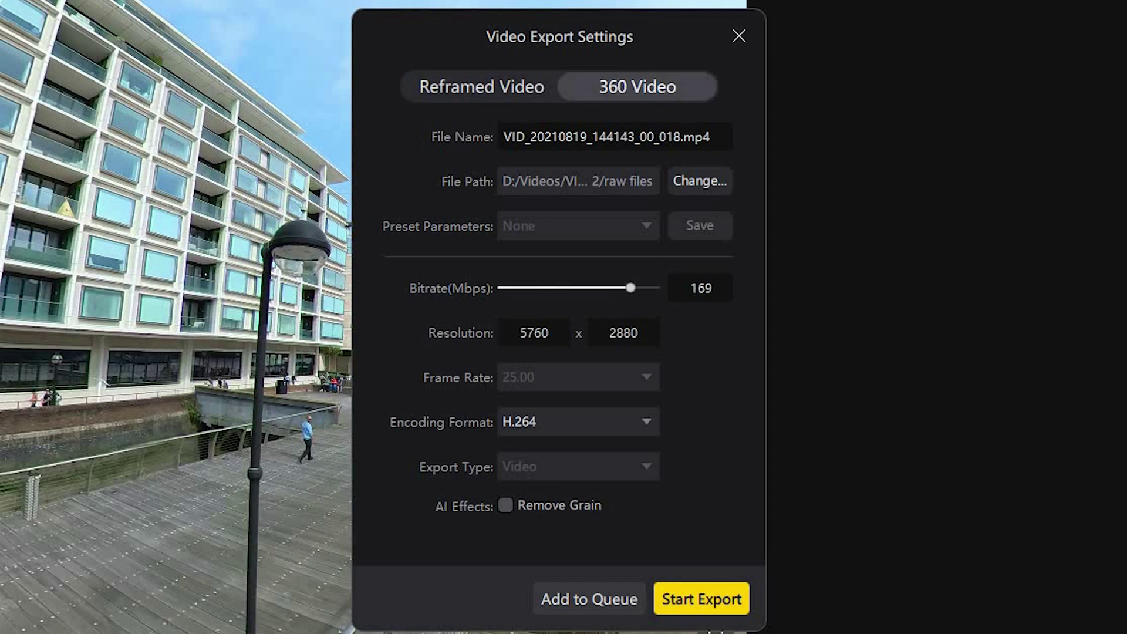
pyautogui.click(481, 87)
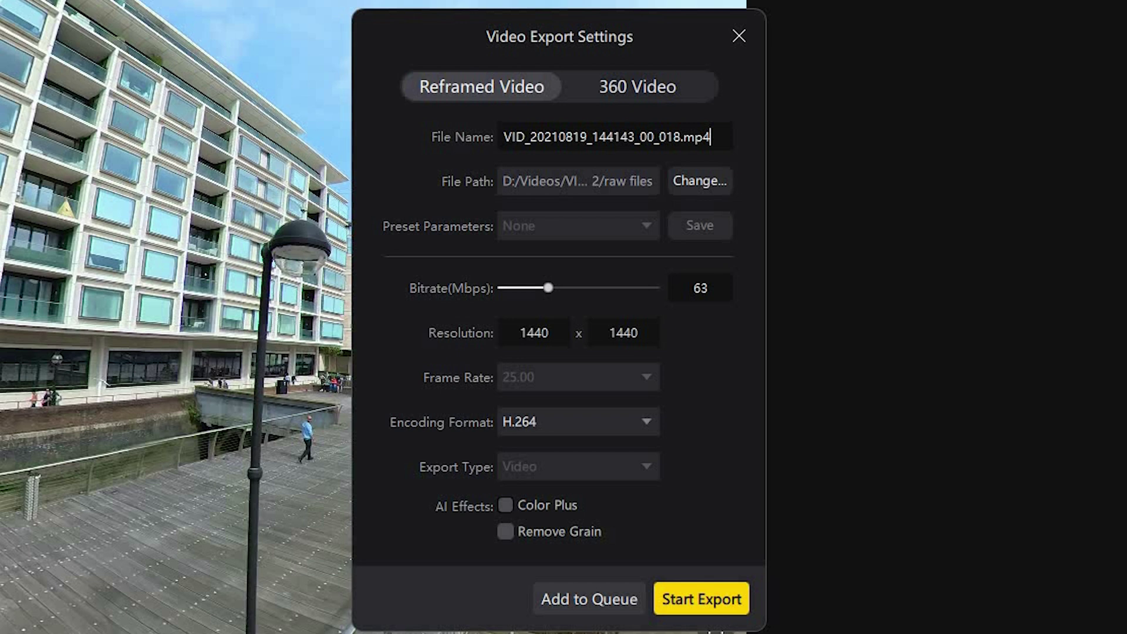
pyautogui.moveTo(548, 288)
pyautogui.mouseDown()
pyautogui.moveTo(656, 288)
pyautogui.moveTo(548, 287)
pyautogui.mouseUp()
pyautogui.click(578, 421)
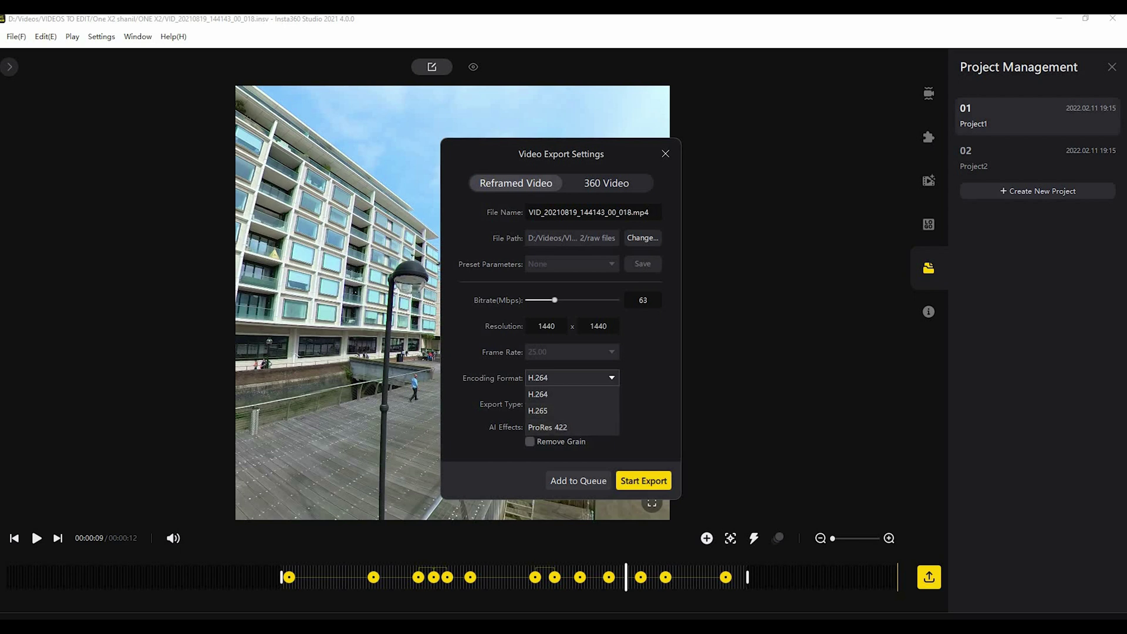
pyautogui.press('Escape')
# Step: Enable the Remove Grain and Color Plus AI effects for the reframed export and close the settings without exporting
pyautogui.click(529, 441)
pyautogui.click(529, 426)
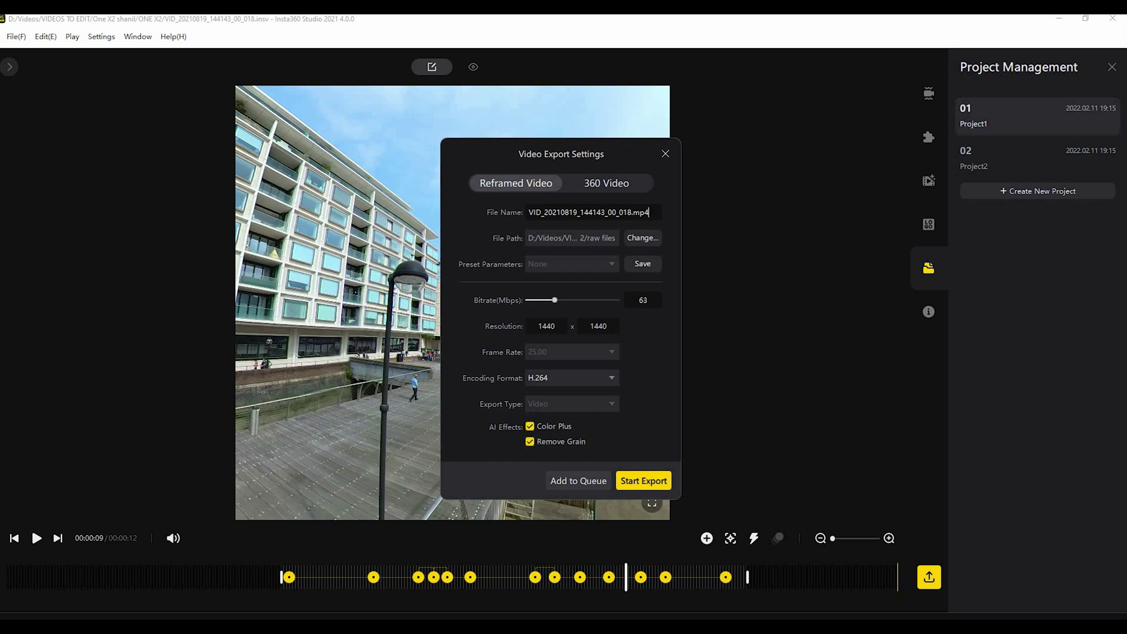
pyautogui.press('Escape')
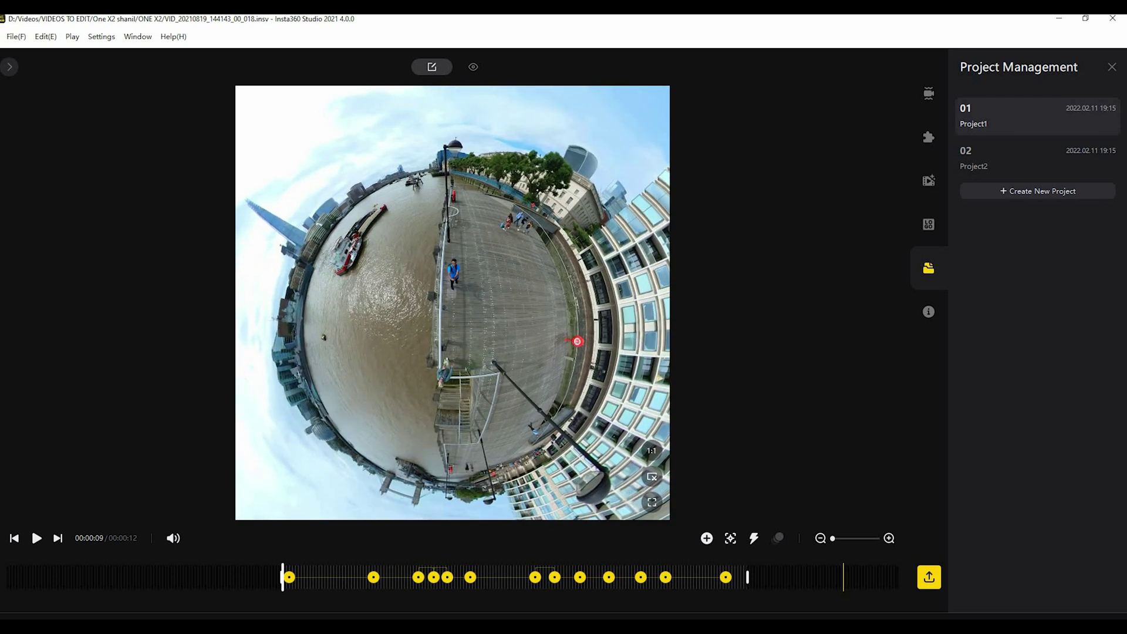
# Step: View the stabilization options for VID_018, bring back the file list and open VID_019
pyautogui.click(929, 94)
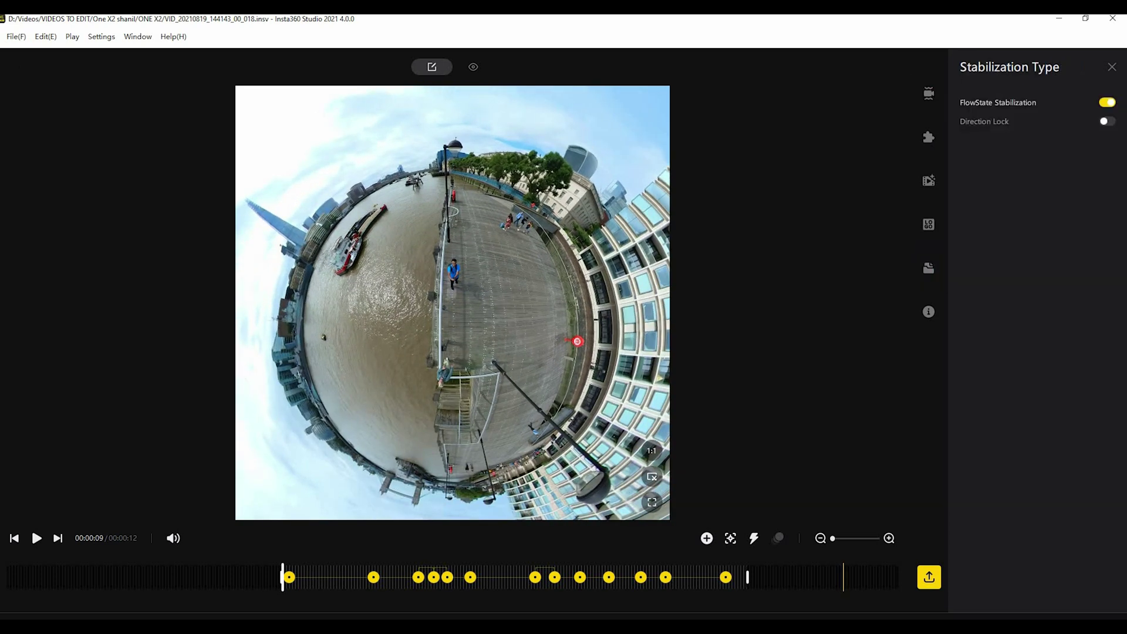
pyautogui.click(10, 67)
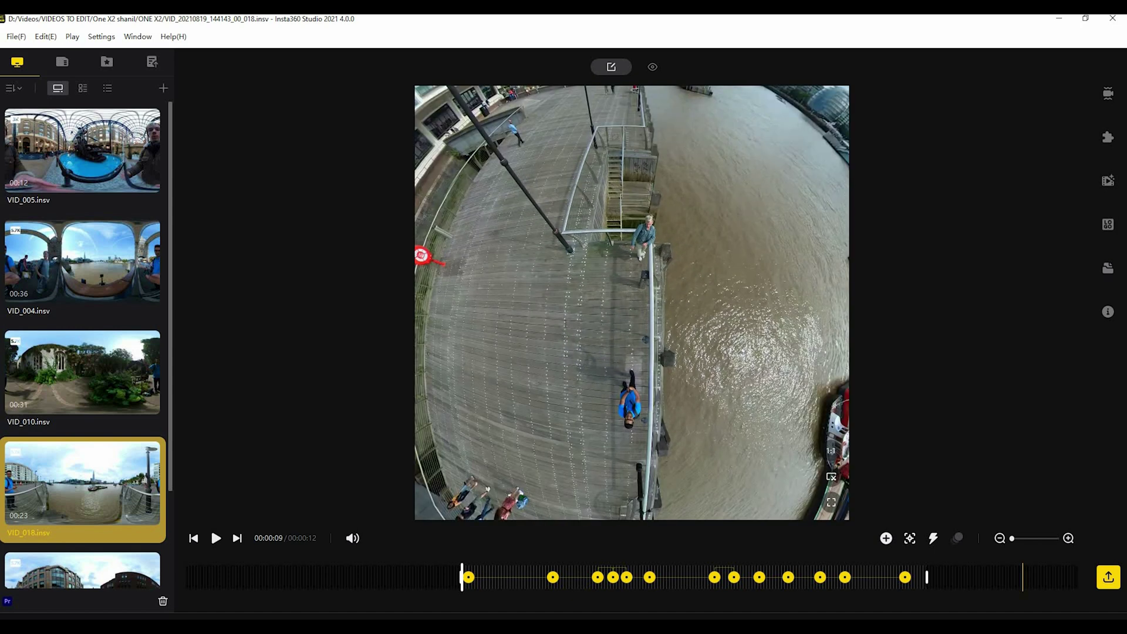
pyautogui.scroll(-2, 83, 382)
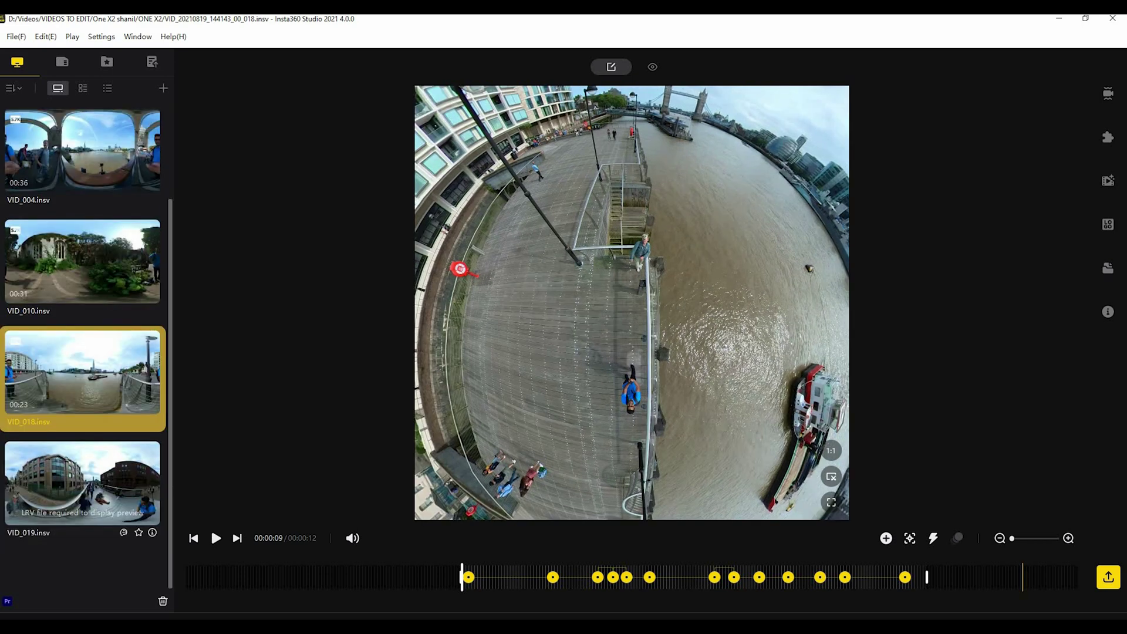
pyautogui.click(82, 482)
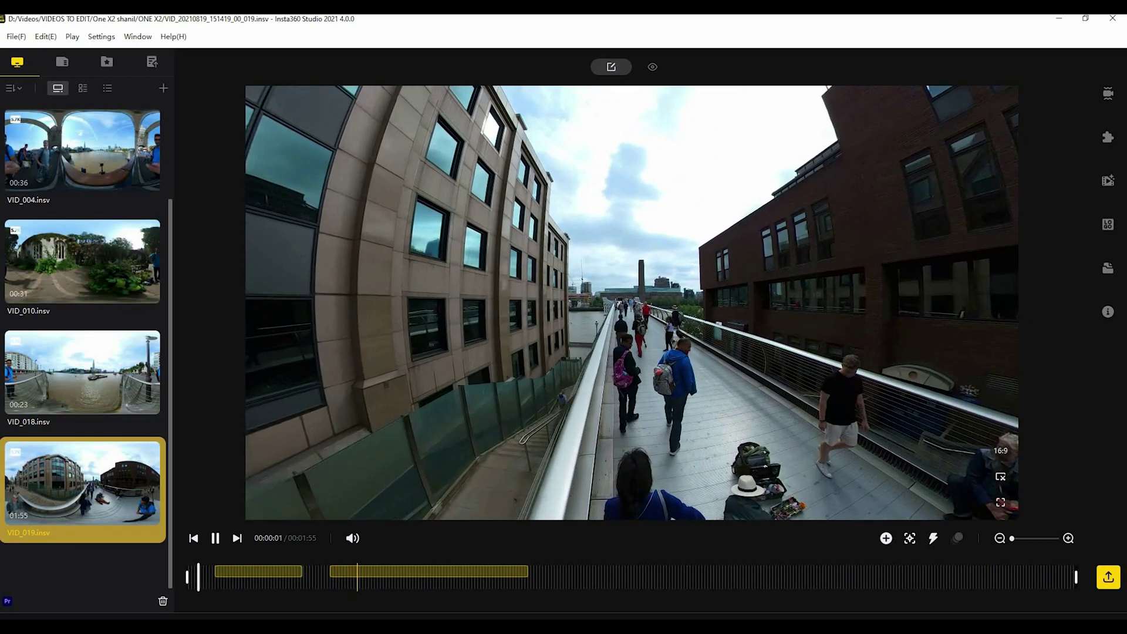
# Step: Look around VID_019's 360 view in every direction, from the street up to the sky and out to the full sphere
pyautogui.moveTo(822, 302); pyautogui.dragTo(411, 300)
pyautogui.moveTo(521, 303); pyautogui.dragTo(614, 302)
pyautogui.scroll(-3, 632, 303)
pyautogui.scroll(4, 632, 302)
pyautogui.moveTo(614, 224); pyautogui.dragTo(605, 376)
pyautogui.scroll(-4, 632, 302)
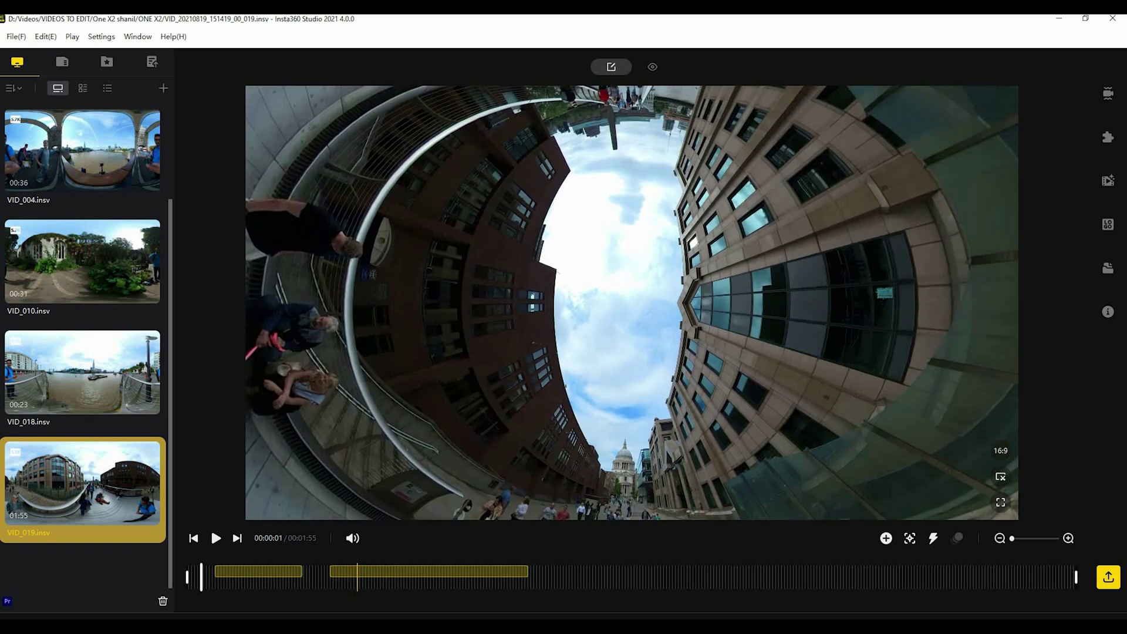
pyautogui.scroll(3, 450, 228)
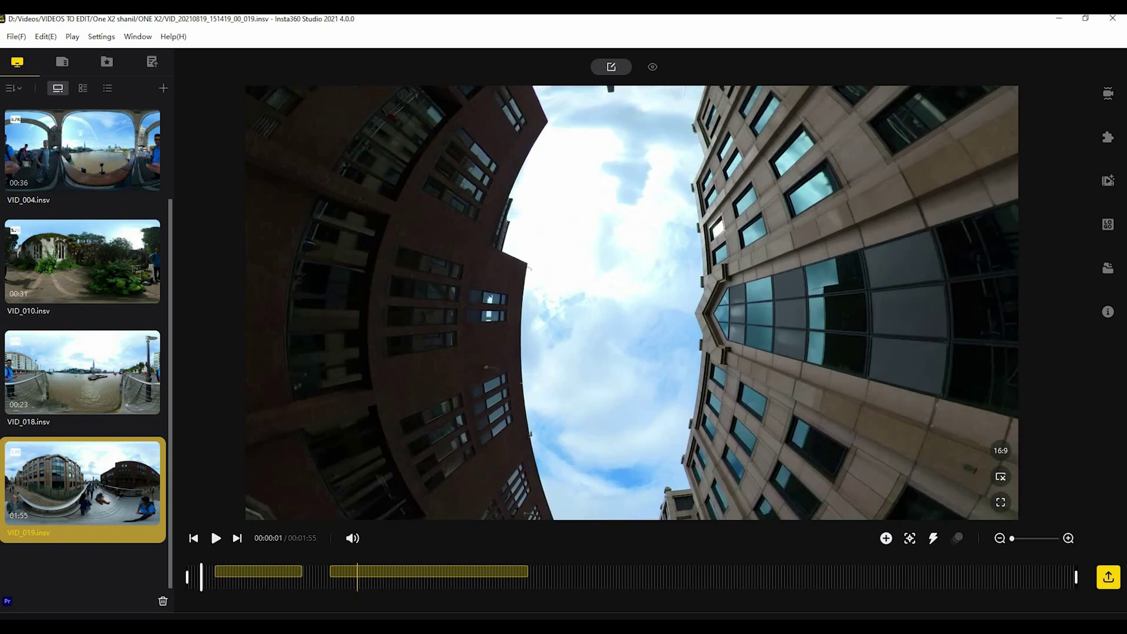
pyautogui.moveTo(614, 411); pyautogui.dragTo(411, 282)
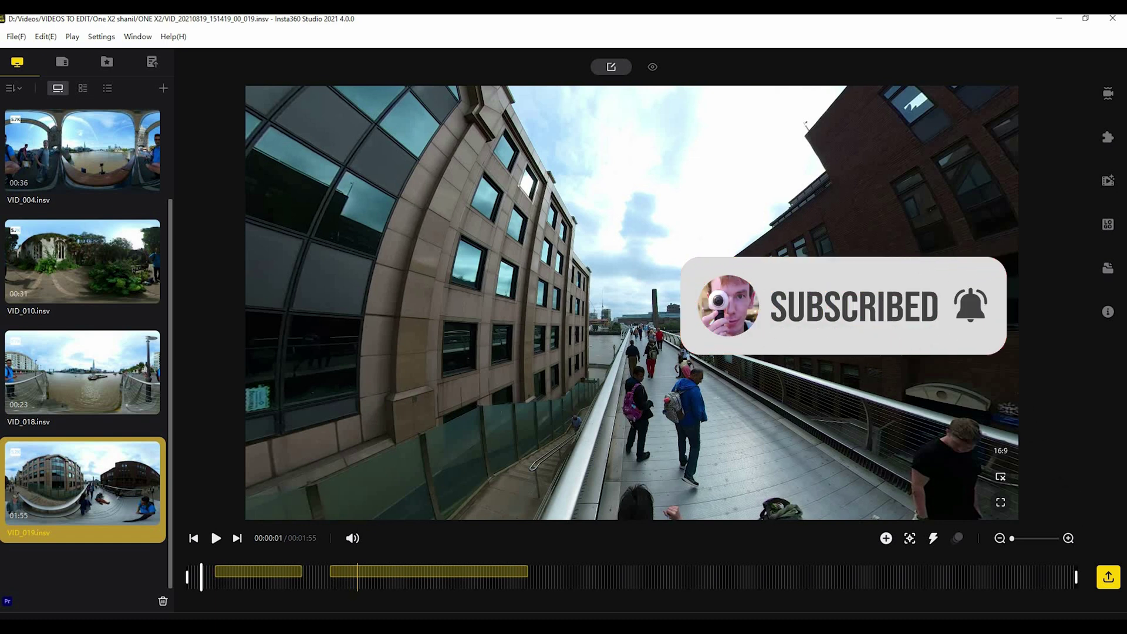
pyautogui.moveTo(411, 317); pyautogui.dragTo(711, 288)
pyautogui.moveTo(382, 305); pyautogui.dragTo(822, 218)
pyautogui.moveTo(640, 375); pyautogui.dragTo(587, 218)
pyautogui.scroll(-8, 632, 303)
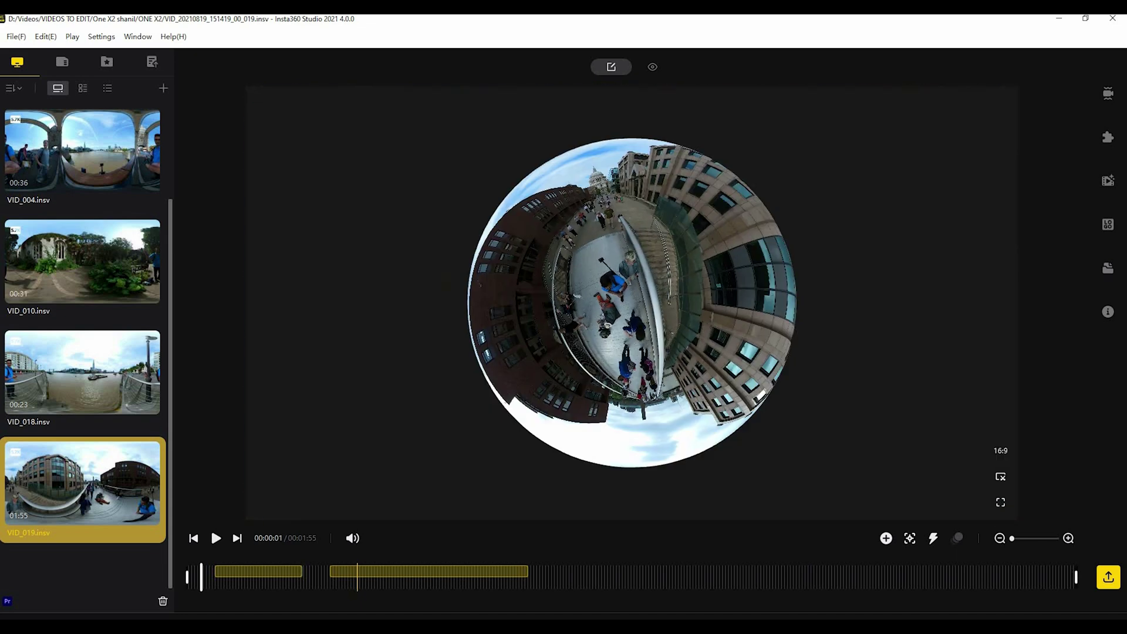